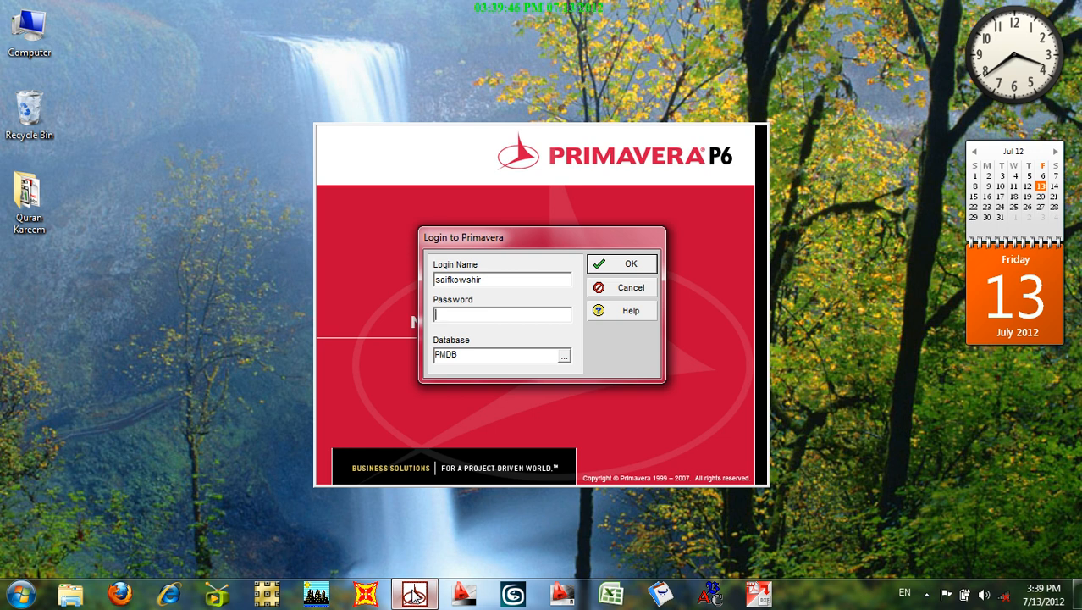
Enter the account password and log in to the PMDB database.
{"action": "type", "text": "****"}
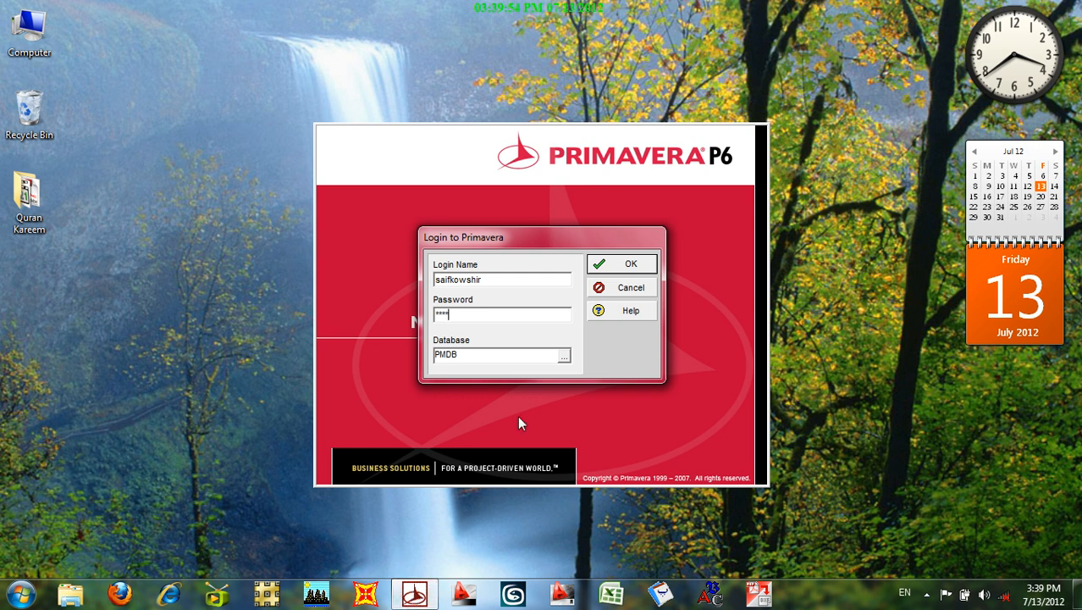
{"action": "left_click", "coordinate": [619, 268]}
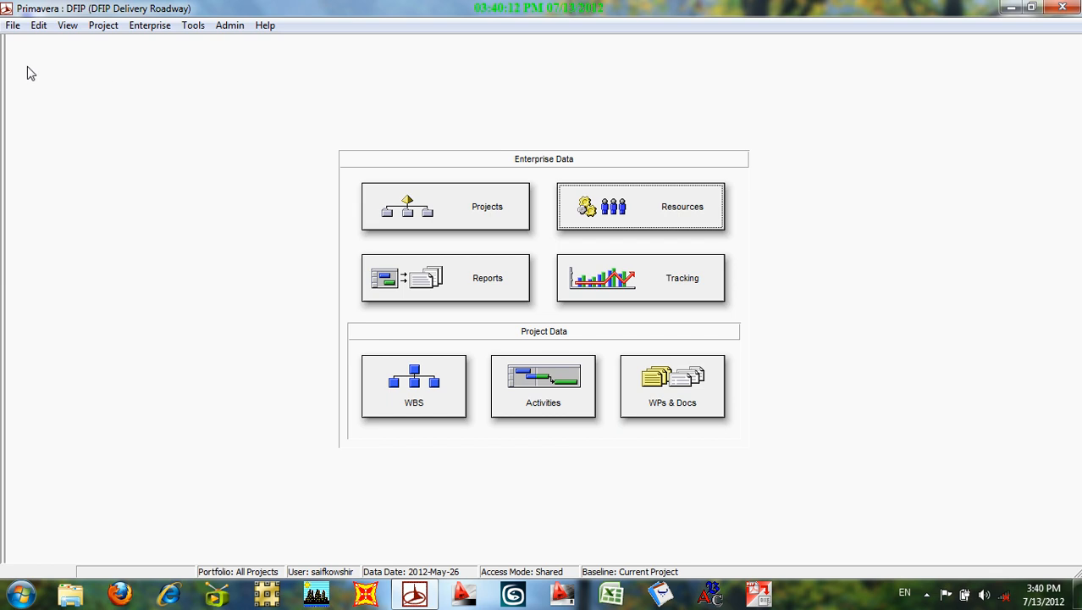
Close the open DFIP project and confirm the closing.
{"action": "left_click", "coordinate": [13, 27]}
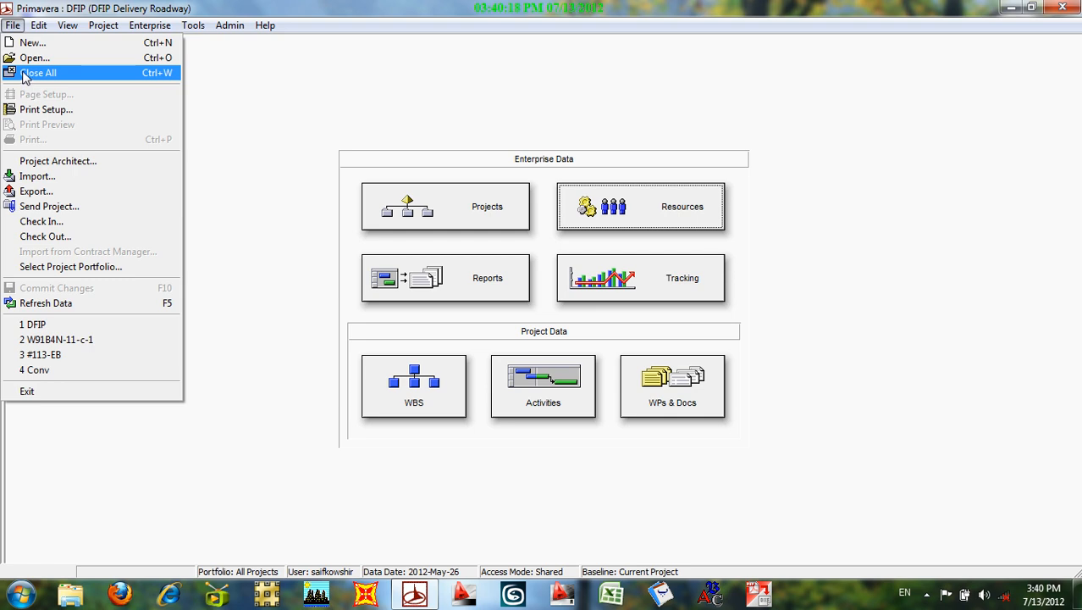
{"action": "mouse_move", "coordinate": [68, 24]}
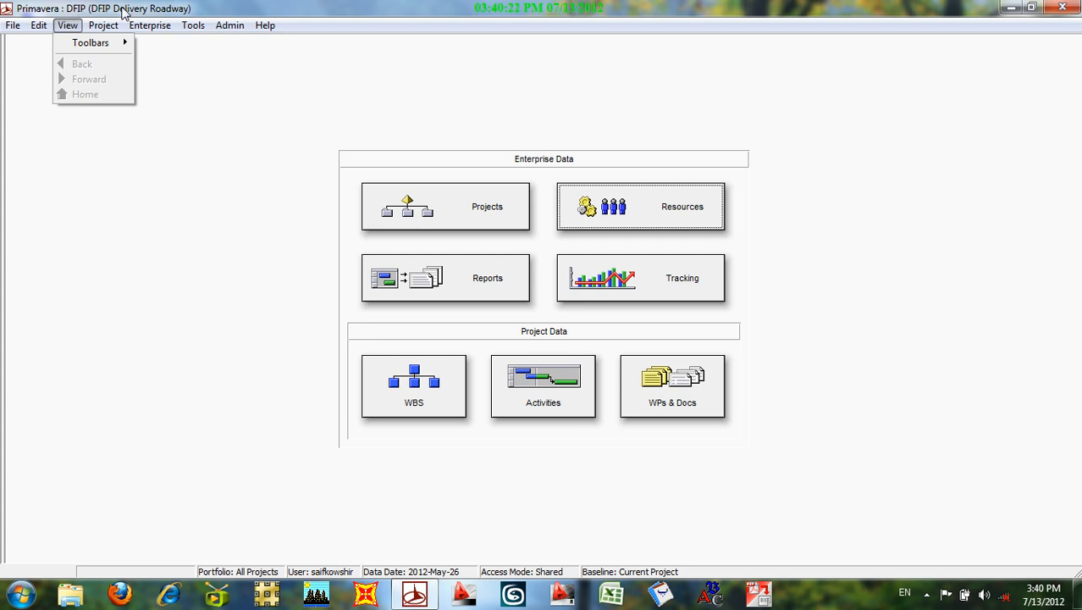
{"action": "mouse_move", "coordinate": [13, 27]}
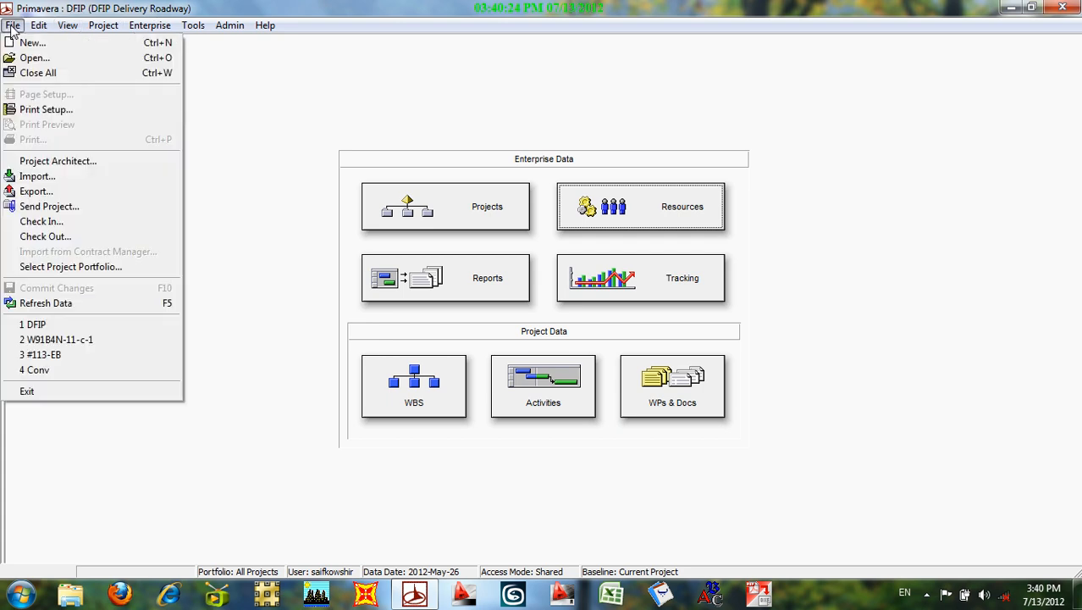
{"action": "left_click", "coordinate": [34, 74]}
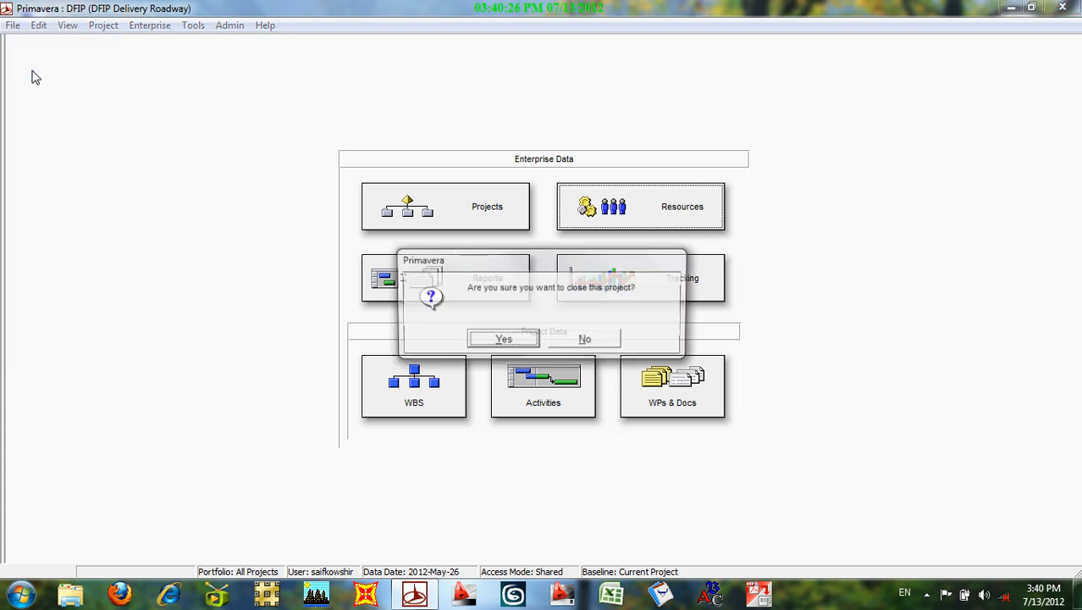
{"action": "left_click", "coordinate": [501, 339]}
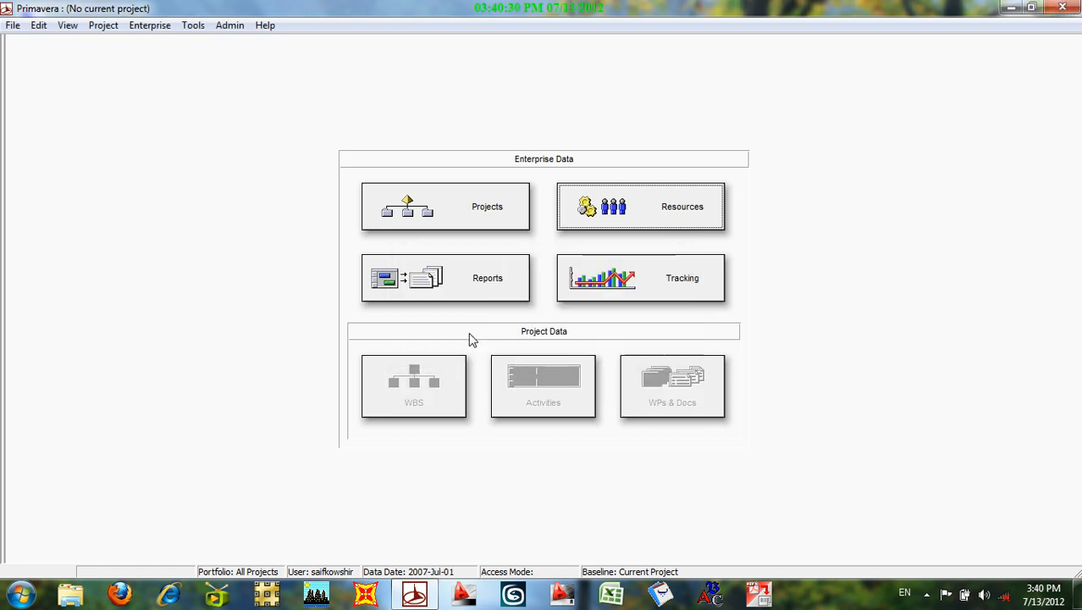
Open the Enterprise Project Structure and select its first top-level node, NTCC_M.
{"action": "left_click", "coordinate": [13, 25]}
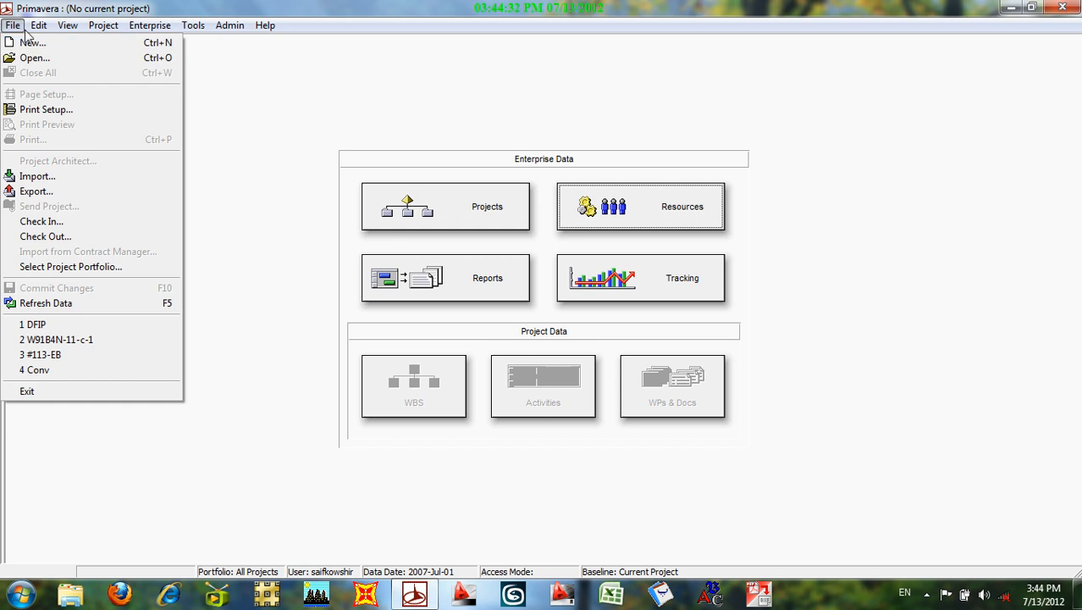
{"action": "mouse_move", "coordinate": [142, 30]}
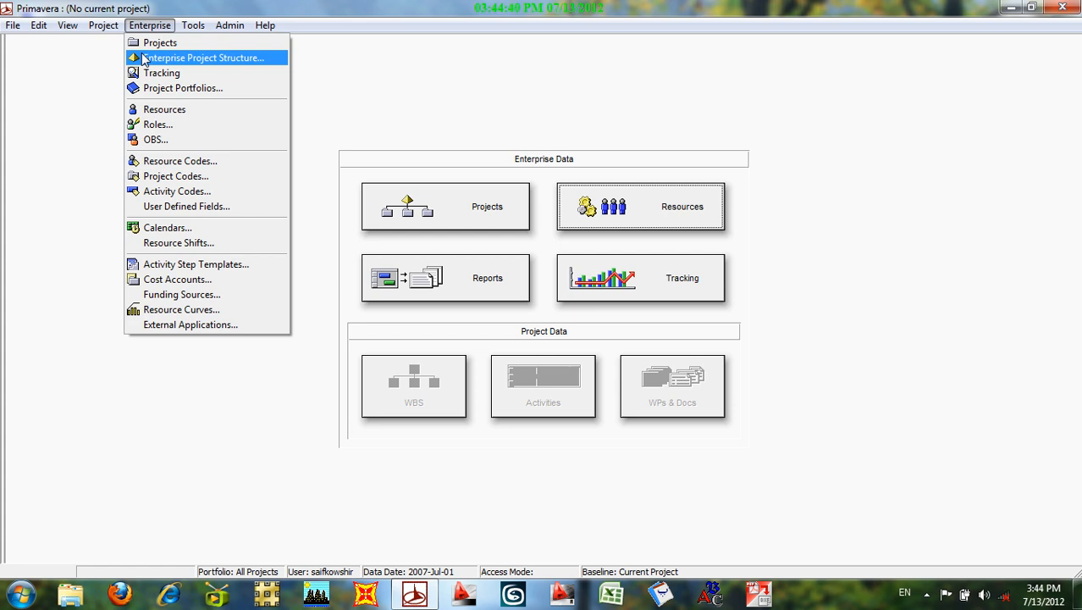
{"action": "left_click", "coordinate": [144, 58]}
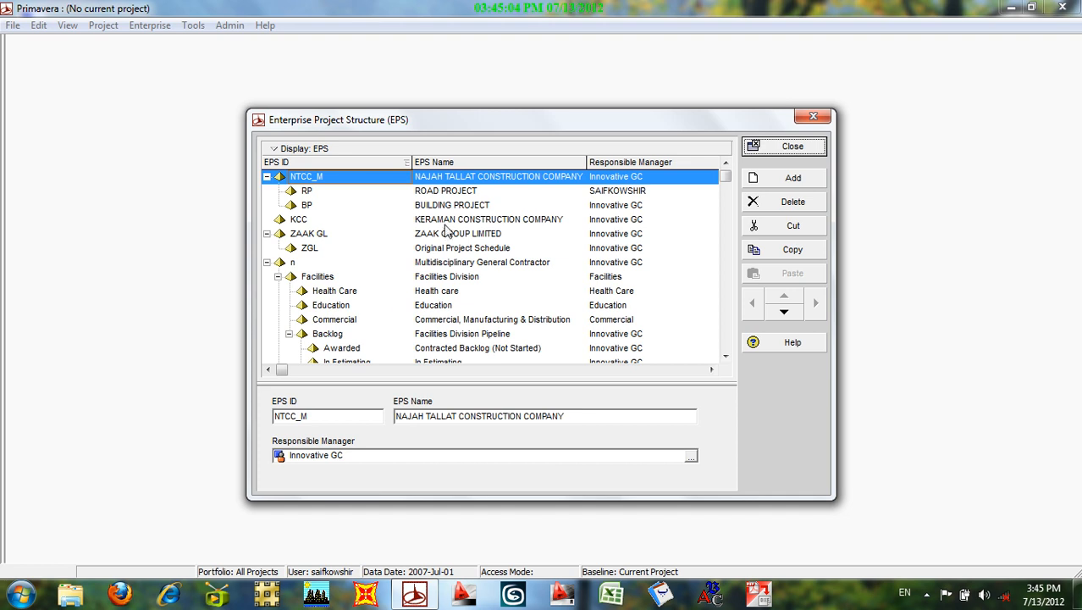
{"action": "left_click", "coordinate": [432, 191]}
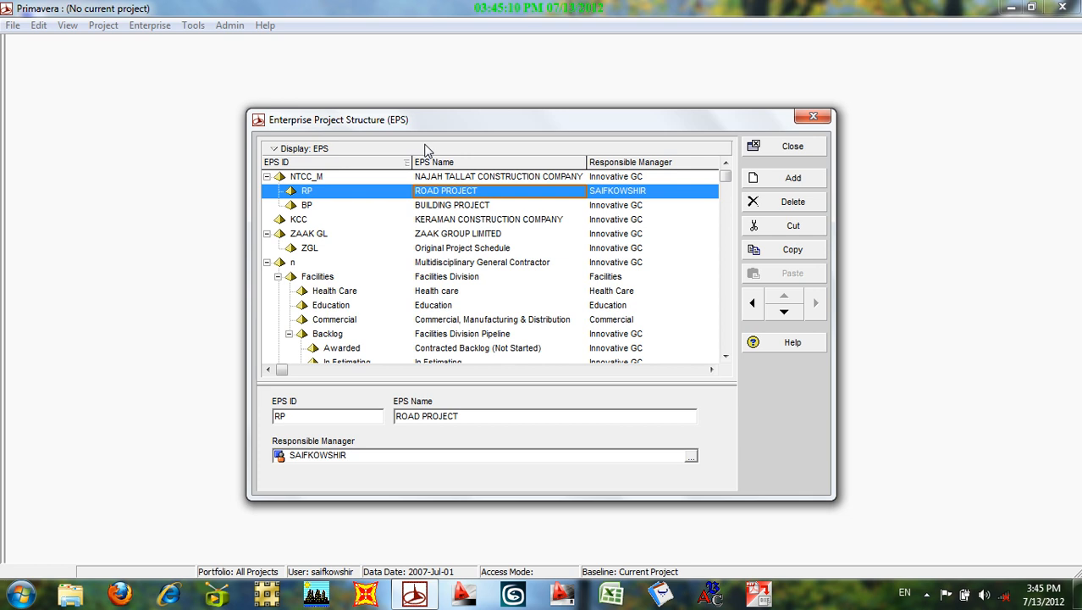
{"action": "key", "text": "Up"}
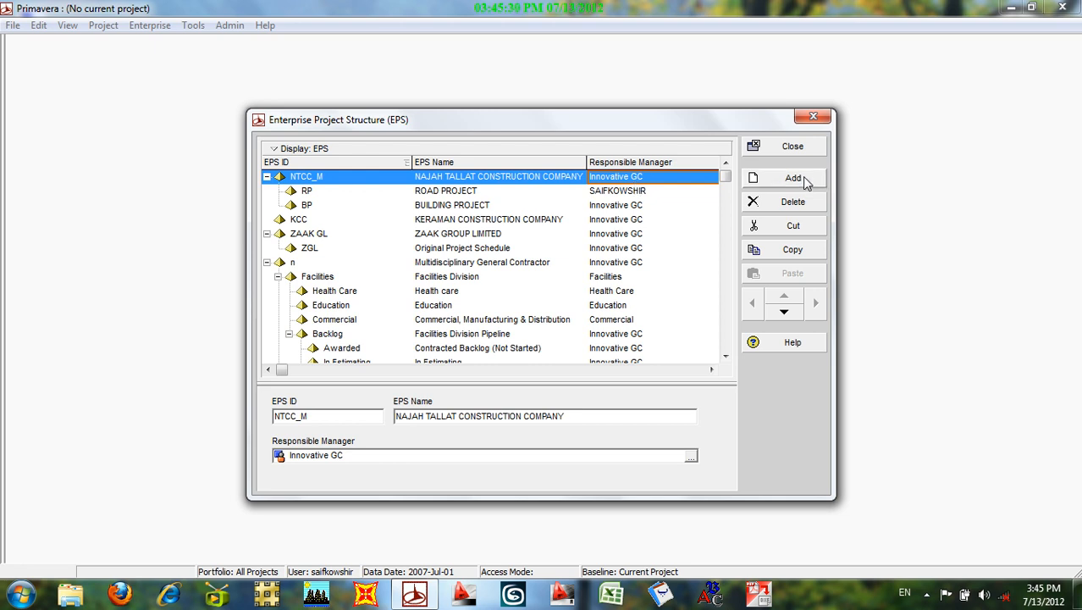
{"action": "left_click", "coordinate": [928, 593]}
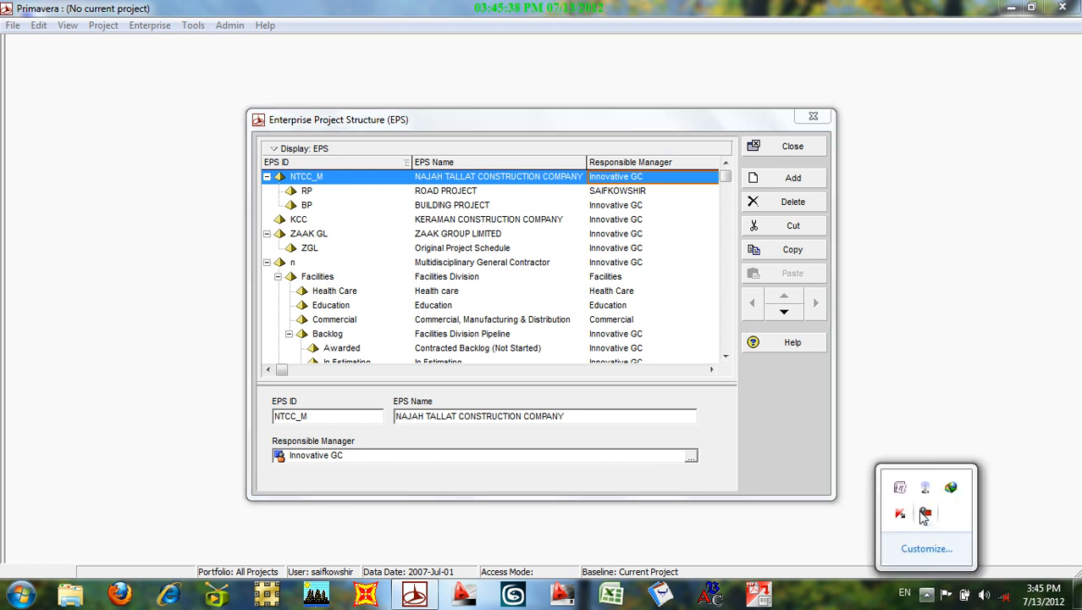
{"action": "left_click", "coordinate": [925, 514]}
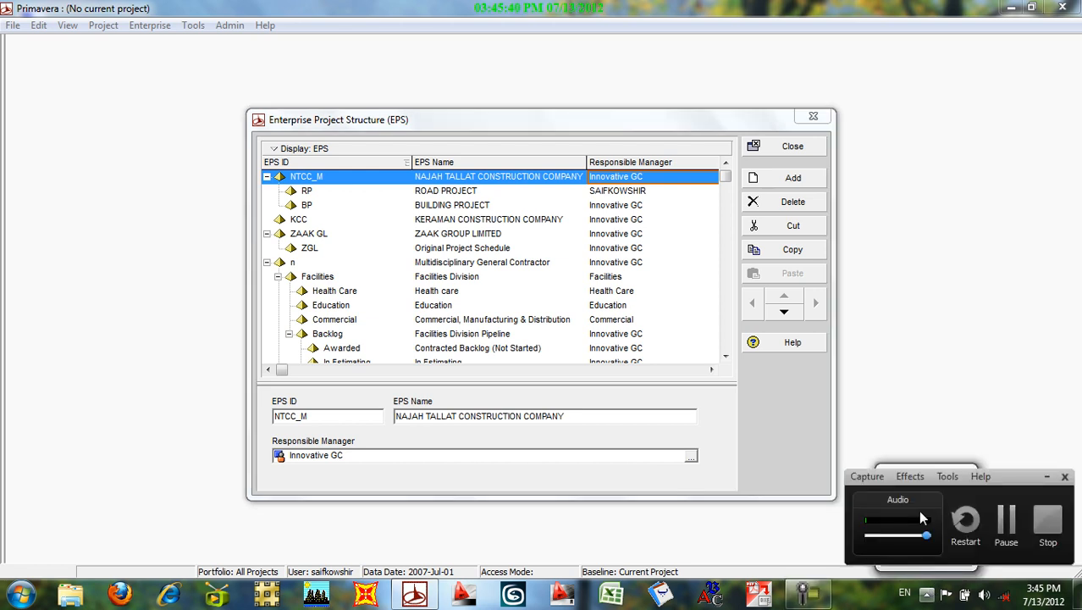
{"action": "left_click", "coordinate": [1001, 532]}
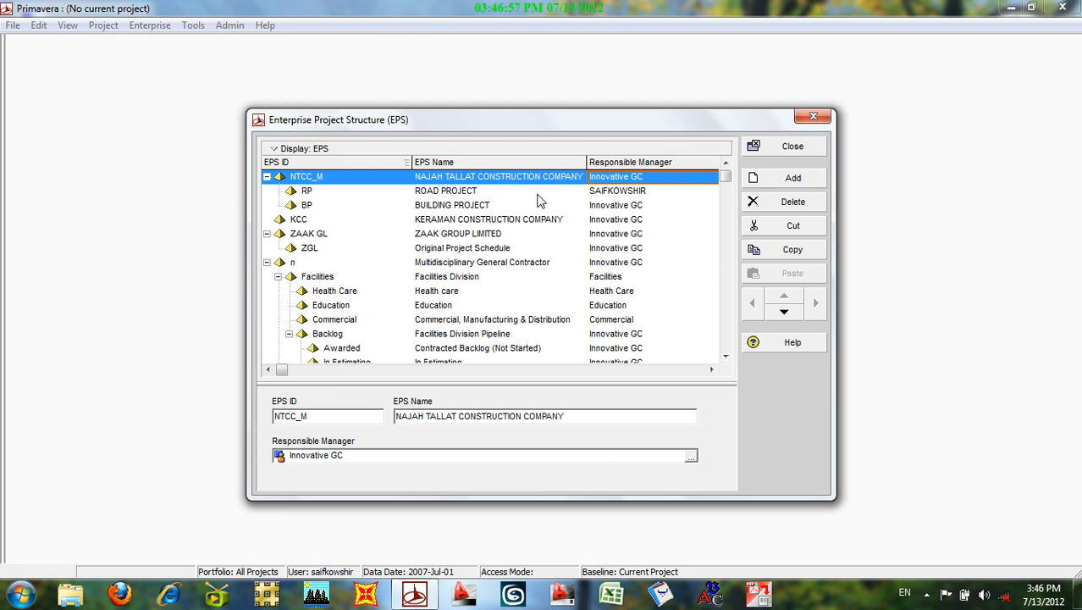
Add a new EPS node under NTCC_M and give it the ID BACC.
{"action": "left_click", "coordinate": [792, 179]}
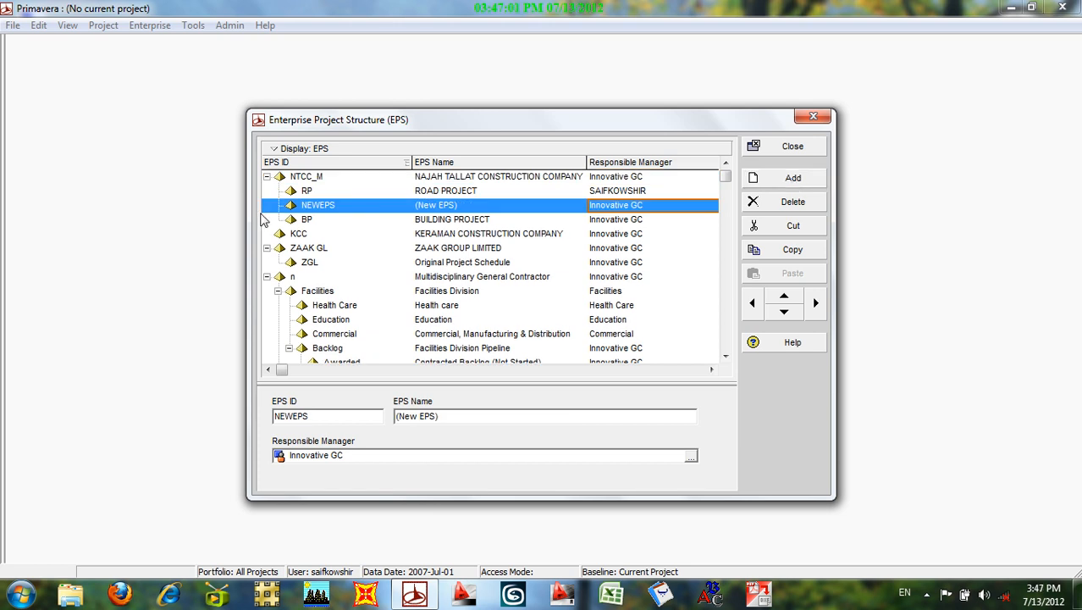
{"action": "left_click", "coordinate": [347, 205]}
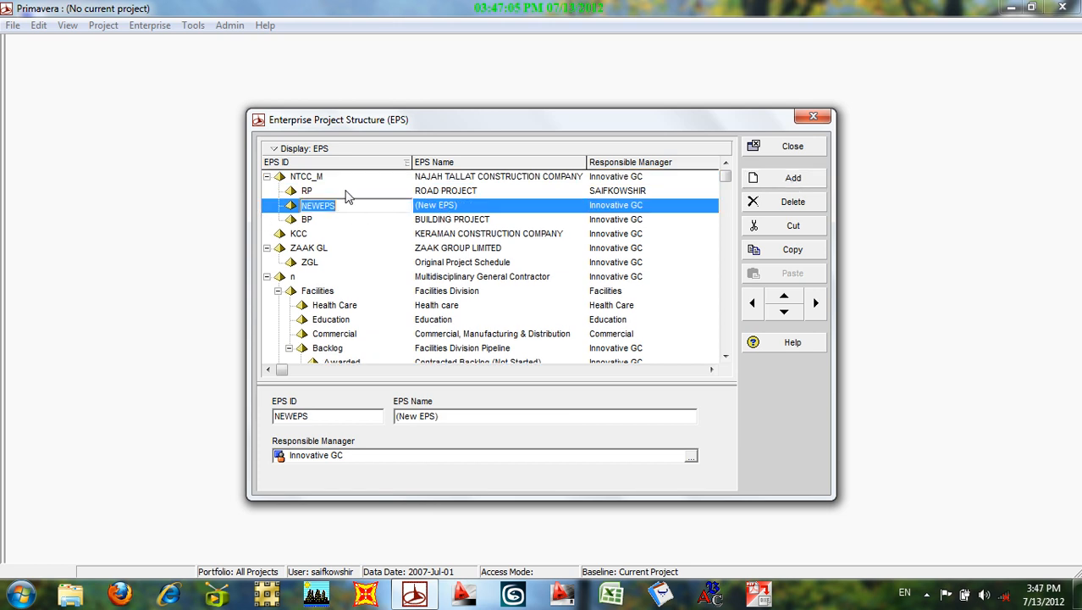
{"action": "type", "text": "BACC"}
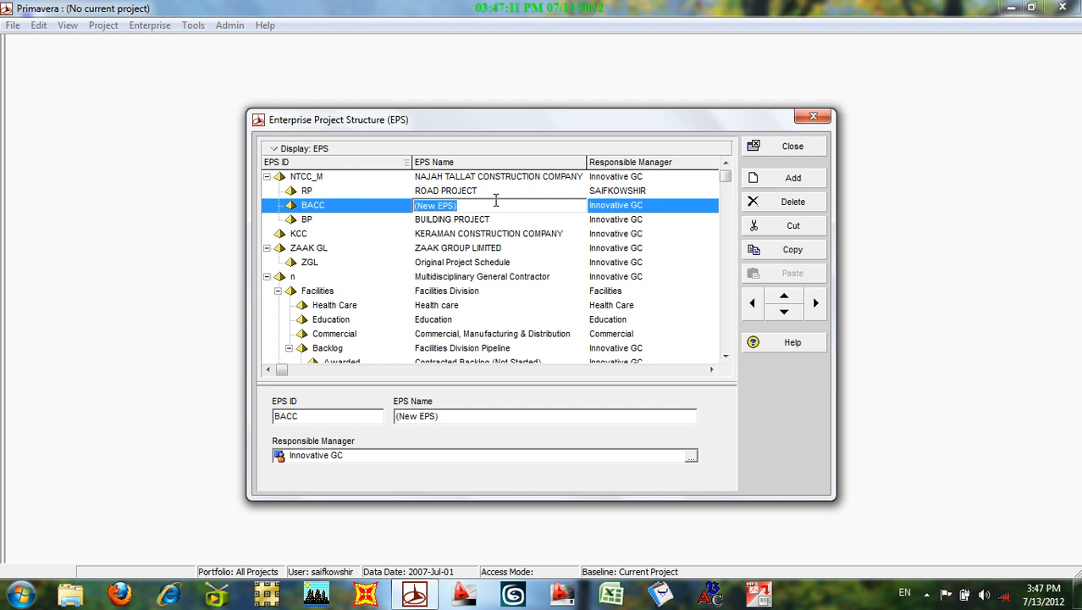
Name the BACC node "Bakhter afghan Construction Company" and promote it to the top level of the structure.
{"action": "type", "text": "B"}
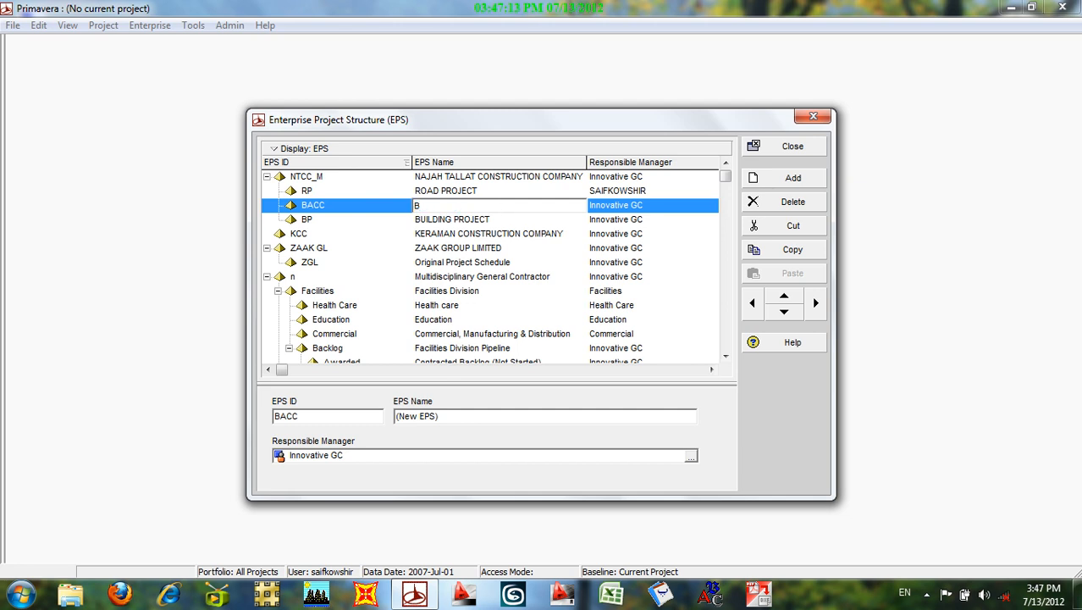
{"action": "type", "text": "akh"}
{"action": "type", "text": "ter"}
{"action": "type", "text": " afghan"}
{"action": "type", "text": " Con"}
{"action": "type", "text": "str"}
{"action": "type", "text": "uction"}
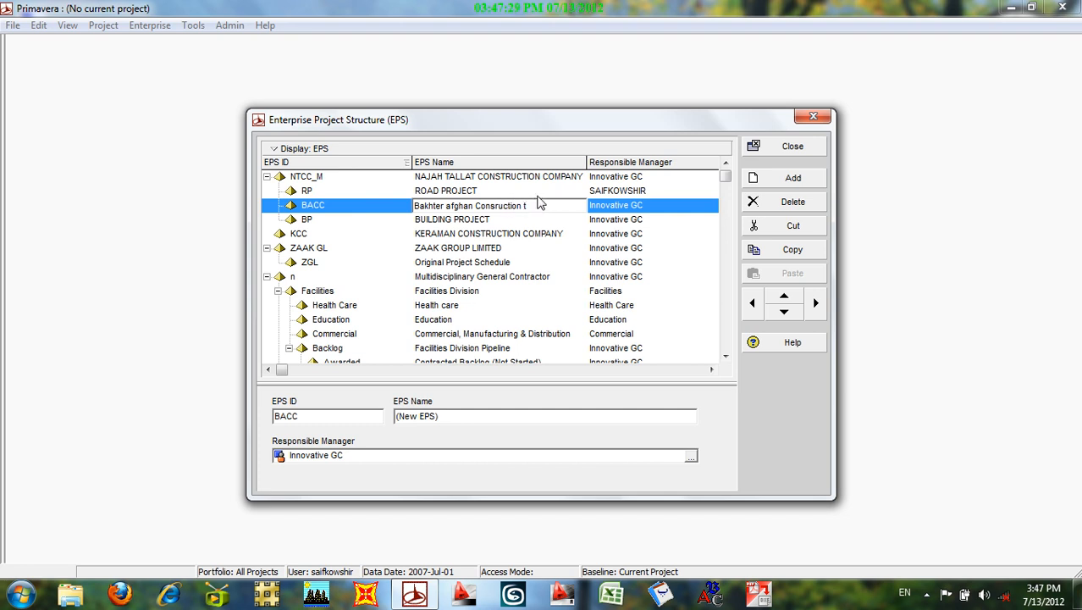
{"action": "left_click", "coordinate": [496, 206]}
{"action": "type", "text": "t"}
{"action": "type", "text": "Company"}
{"action": "left_click", "coordinate": [598, 210]}
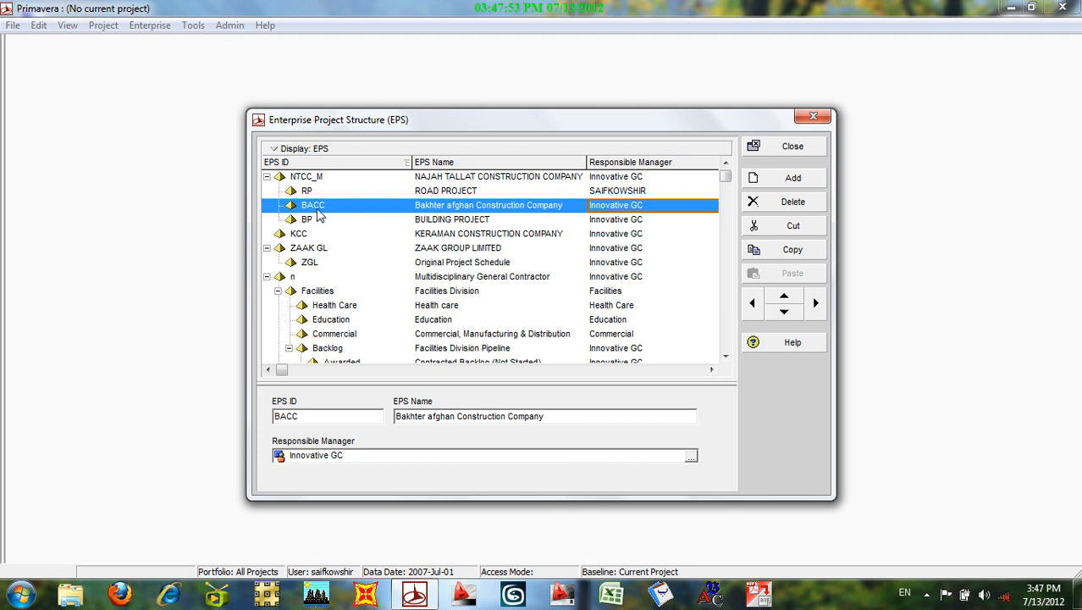
{"action": "left_click", "coordinate": [752, 304]}
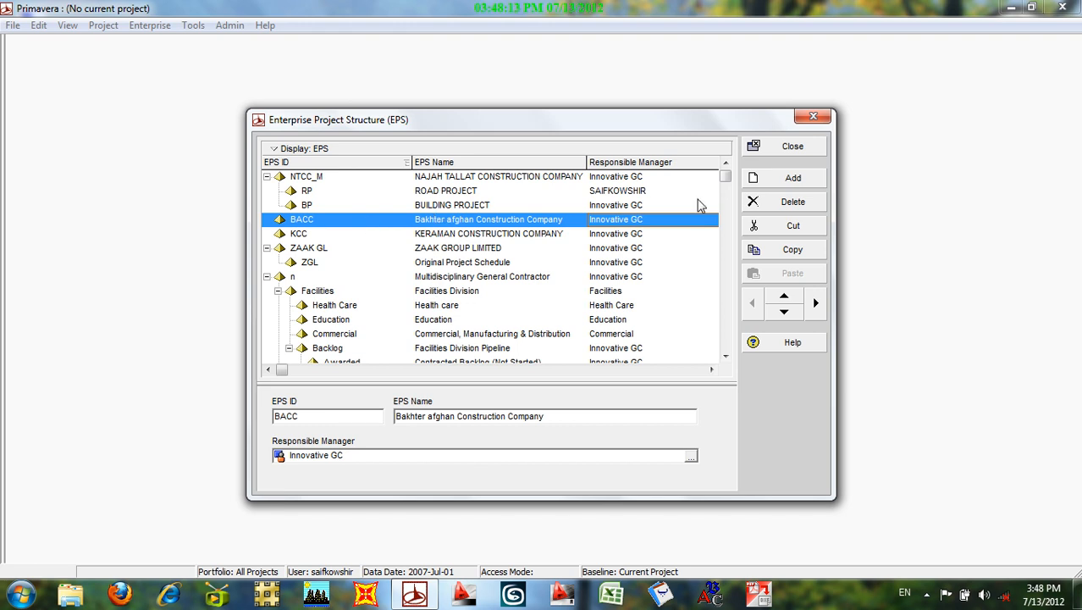
Add a child EPS node under BACC with the ID RPS and the name "Road Project".
{"action": "left_click", "coordinate": [770, 180]}
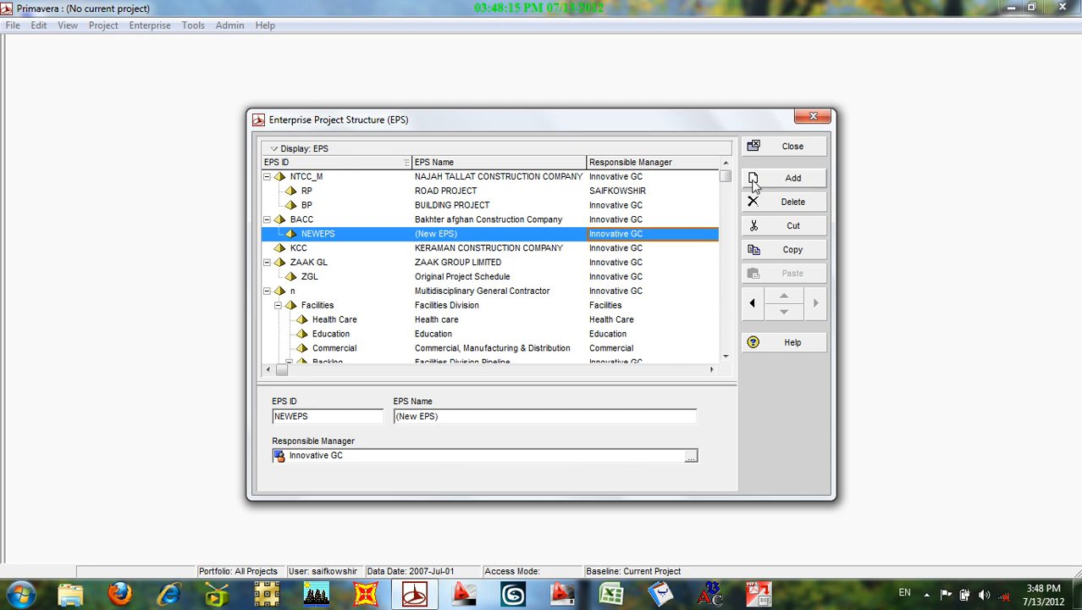
{"action": "left_click", "coordinate": [398, 238]}
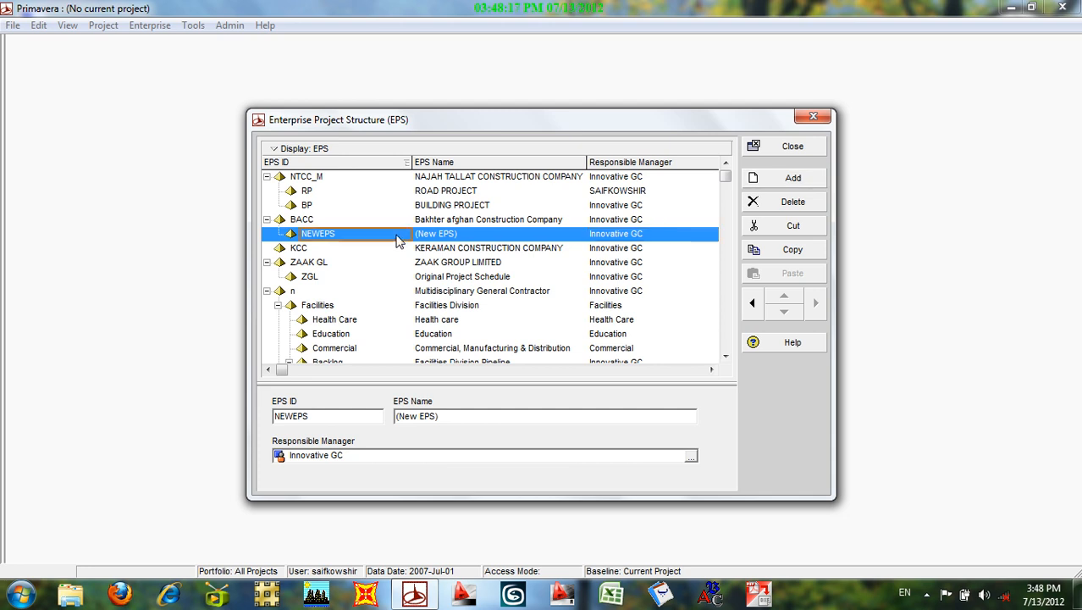
{"action": "type", "text": "R"}
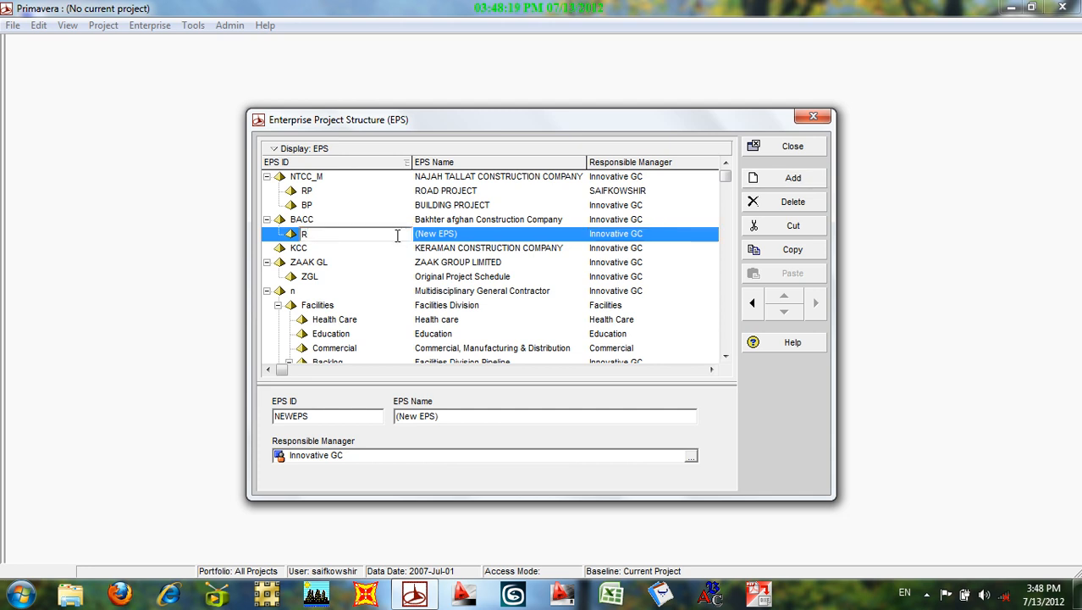
{"action": "type", "text": "PS"}
{"action": "left_click", "coordinate": [506, 238]}
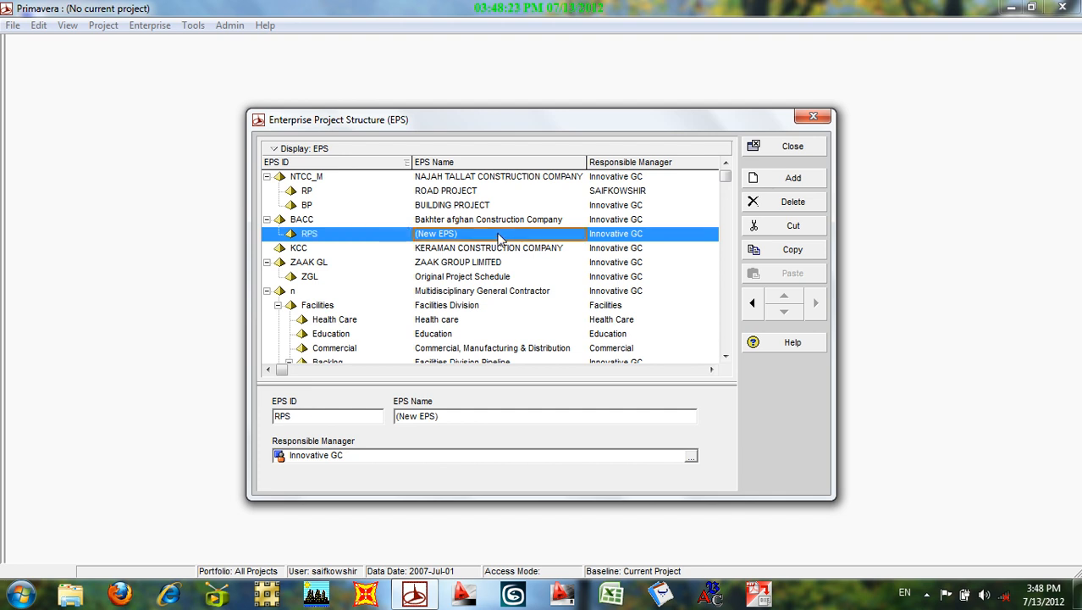
{"action": "left_click", "coordinate": [496, 234]}
{"action": "type", "text": "R"}
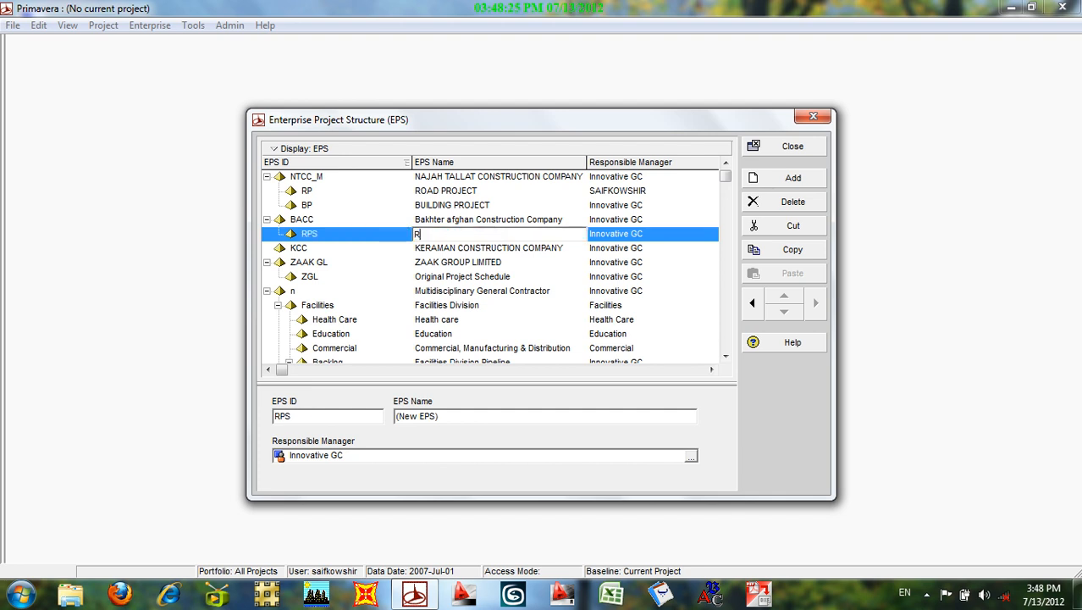
{"action": "type", "text": "oad Project"}
{"action": "key", "text": "Return"}
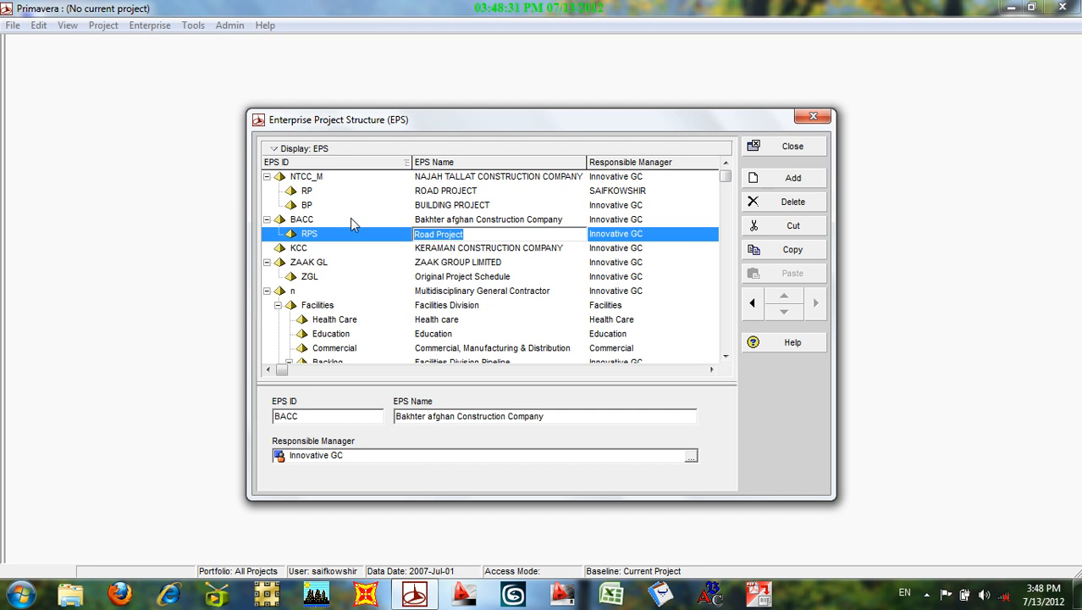
Add a second child EPS node under BACC with the ID BPS and the name "Building Project".
{"action": "left_click", "coordinate": [351, 218]}
{"action": "right_click", "coordinate": [356, 223]}
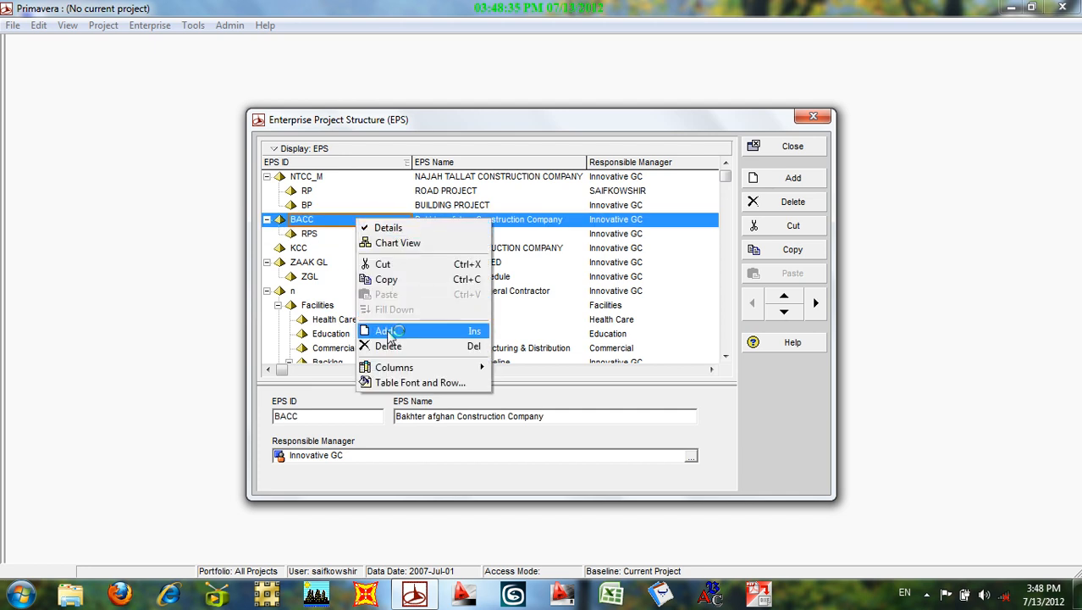
{"action": "left_click", "coordinate": [386, 331]}
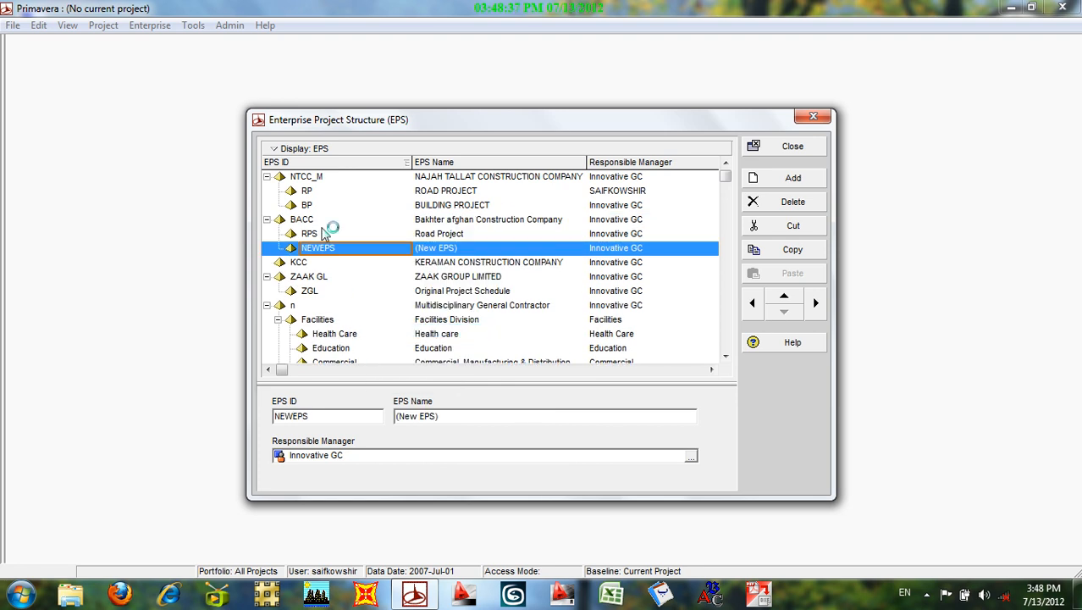
{"action": "left_click", "coordinate": [358, 249]}
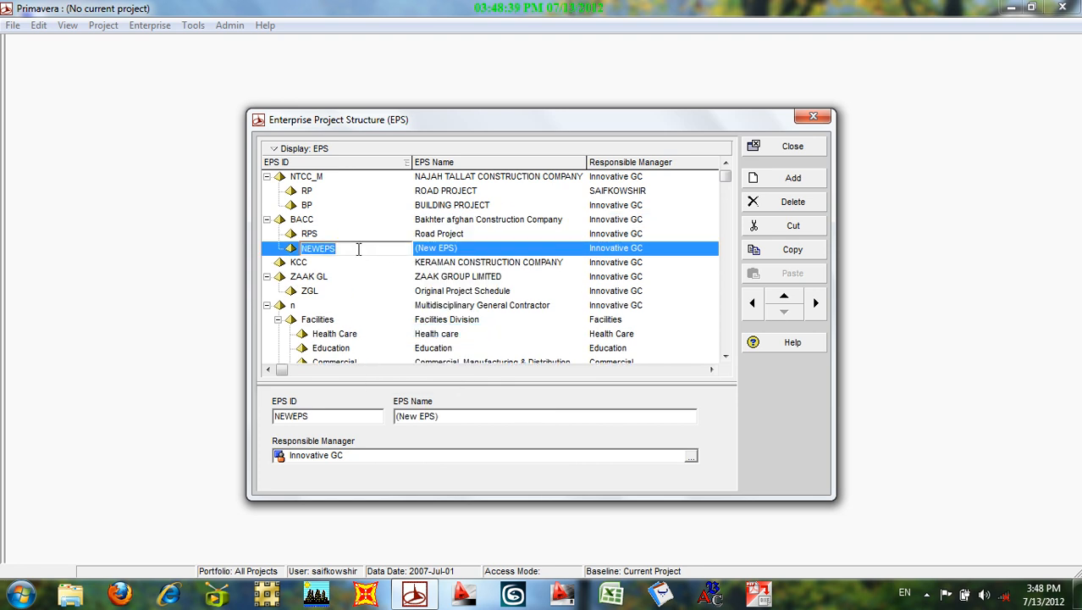
{"action": "type", "text": "BPS"}
{"action": "left_click", "coordinate": [505, 253]}
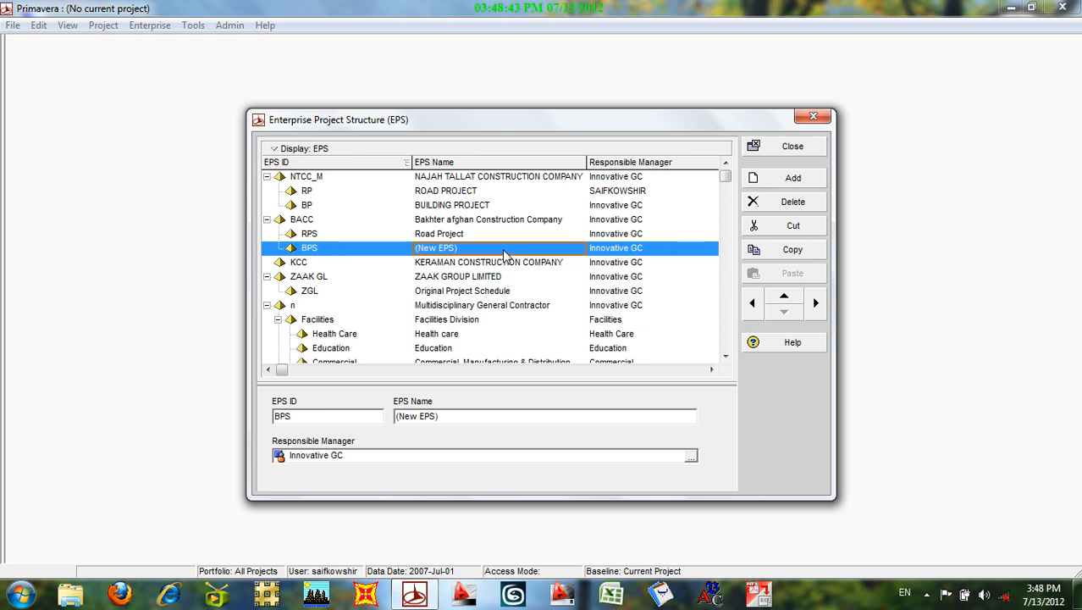
{"action": "type", "text": "Buildi"}
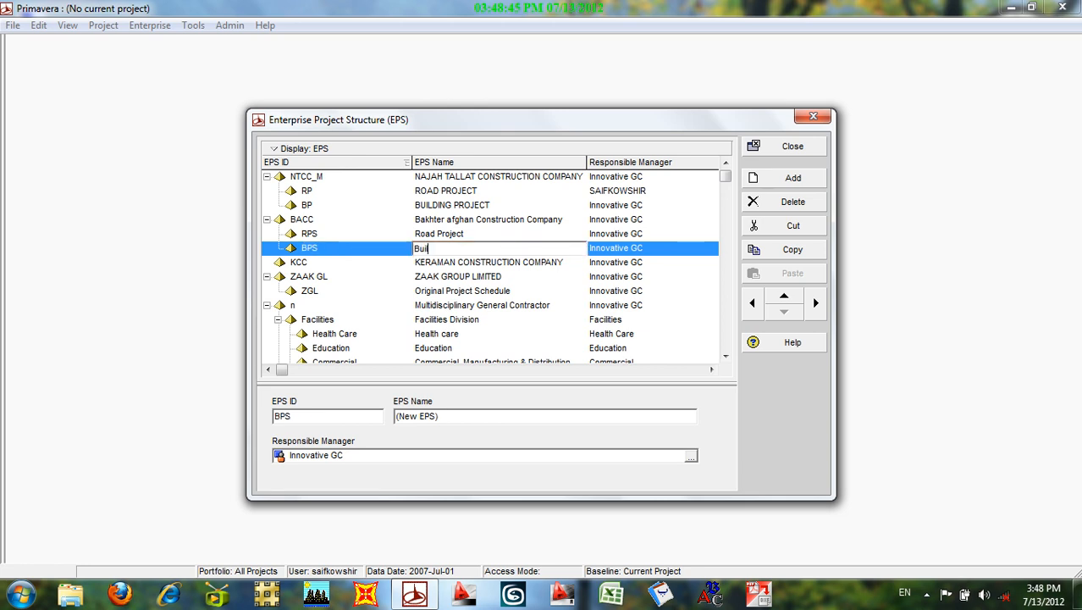
{"action": "type", "text": "ng"}
{"action": "type", "text": "Project"}
{"action": "left_click", "coordinate": [642, 250]}
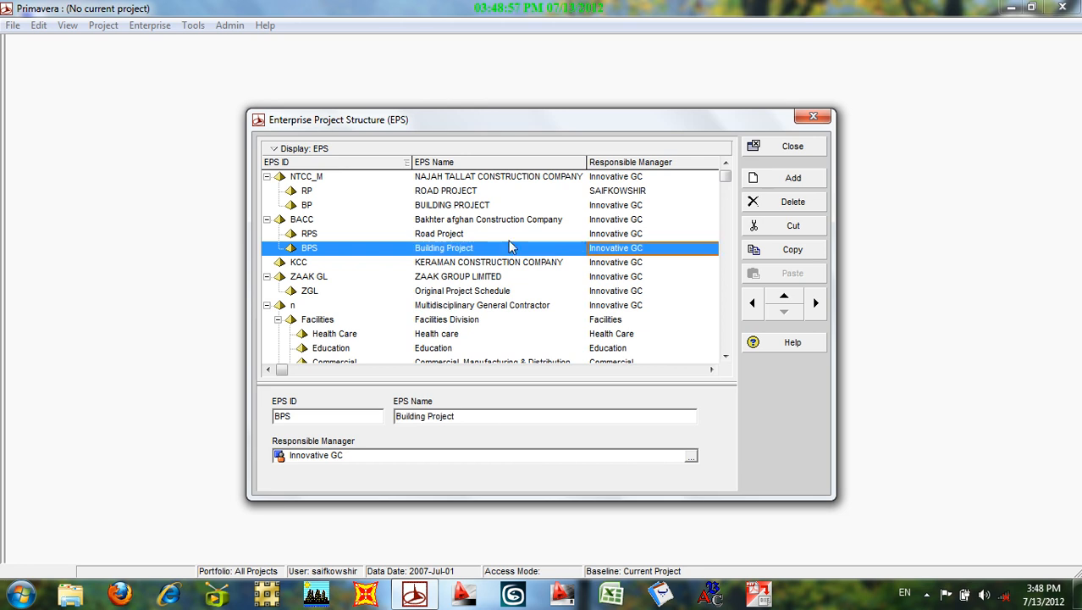
{"action": "left_click", "coordinate": [458, 237]}
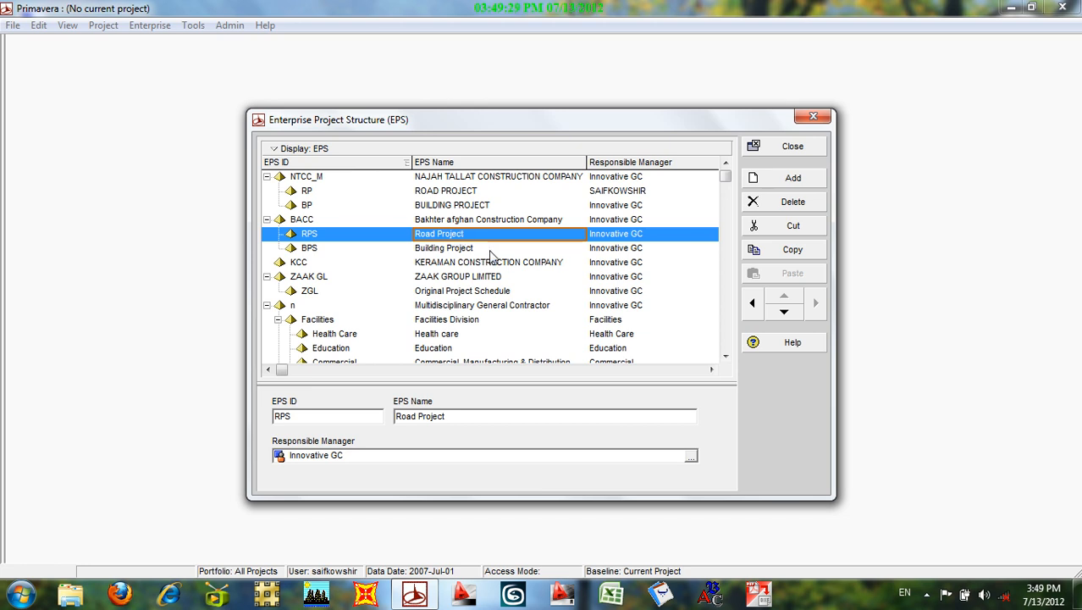
{"action": "left_click", "coordinate": [490, 250]}
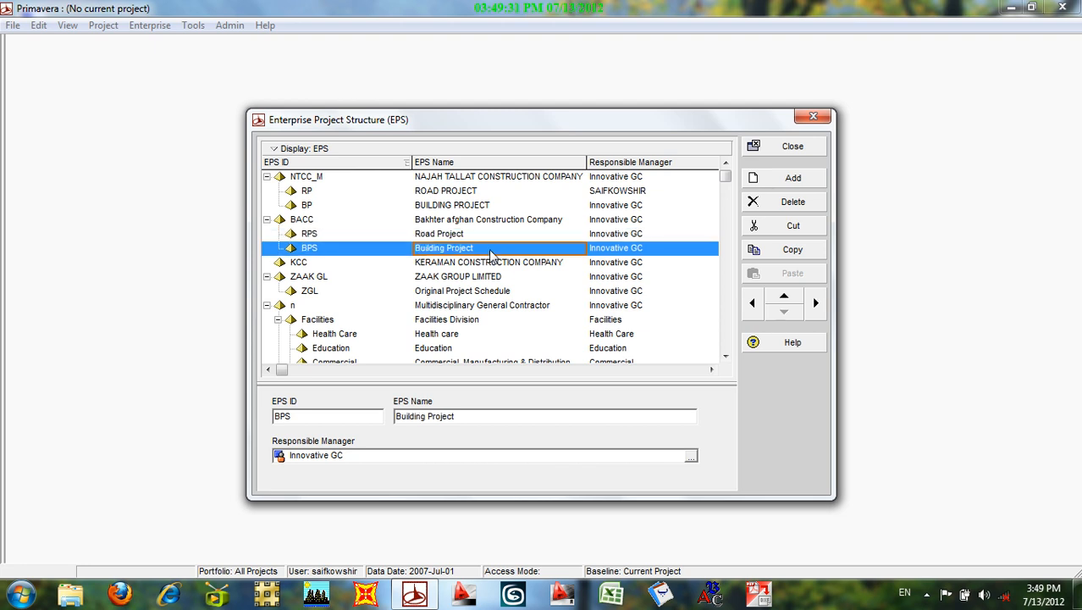
{"action": "left_click", "coordinate": [464, 235]}
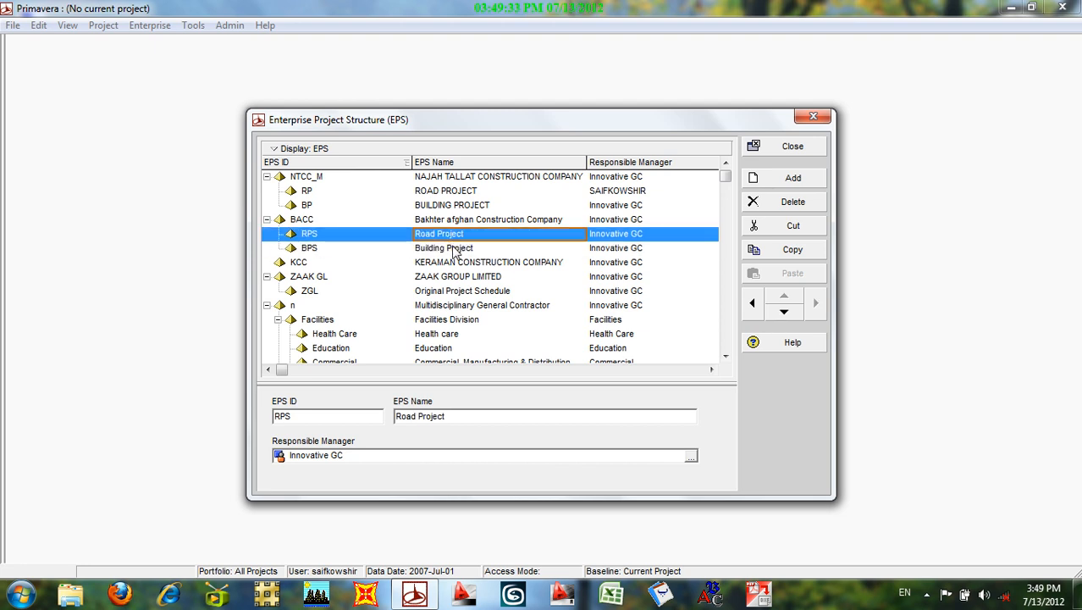
{"action": "left_click", "coordinate": [452, 248]}
{"action": "left_click", "coordinate": [442, 236]}
Promote the BPS Building Project node to the top level, and return it to its place under BACC.
{"action": "left_click", "coordinate": [446, 250]}
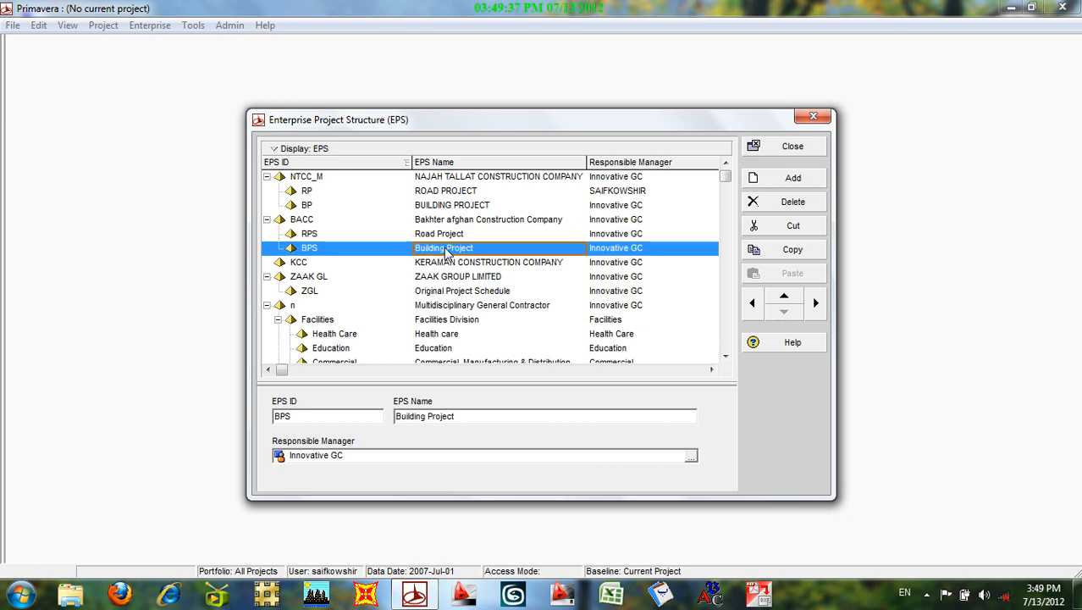
{"action": "left_click", "coordinate": [752, 305]}
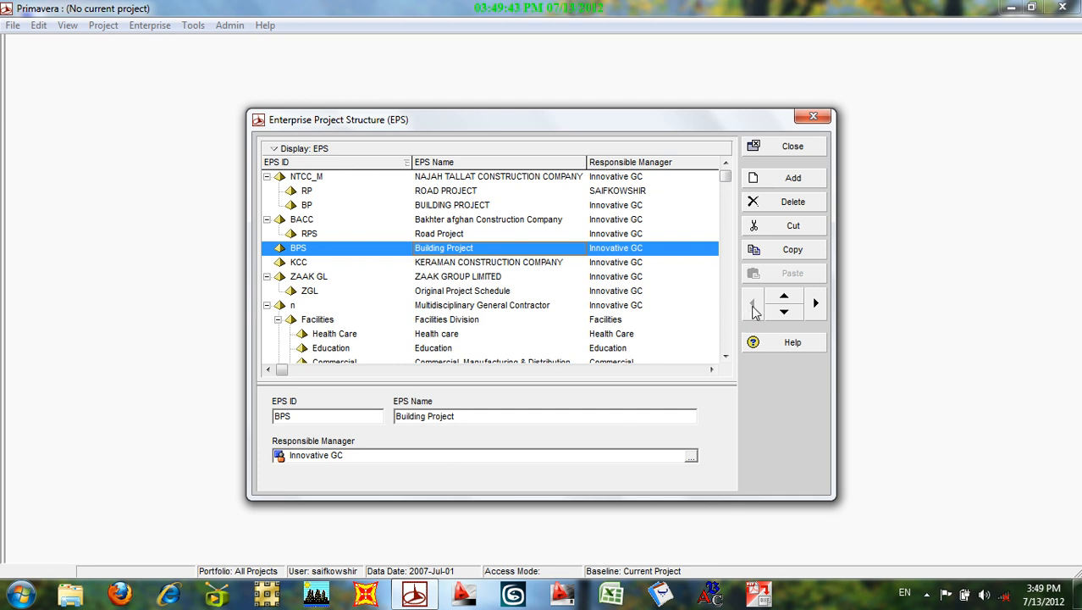
{"action": "left_click", "coordinate": [815, 307]}
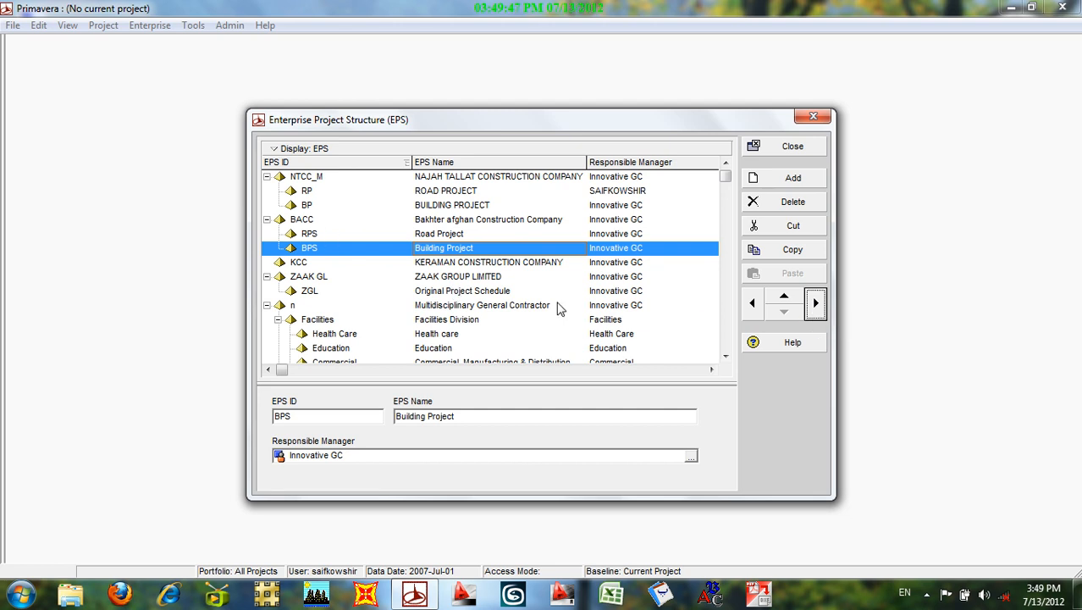
Nest the BPS Building Project node under RPS, and promote it back to directly under BACC.
{"action": "left_click", "coordinate": [815, 307]}
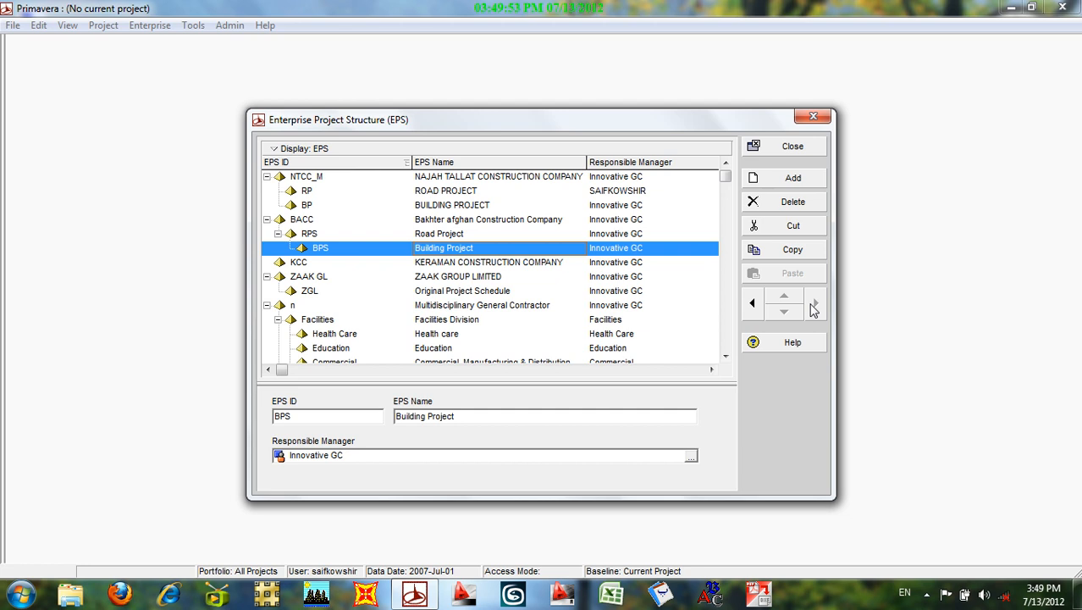
{"action": "left_click", "coordinate": [395, 309]}
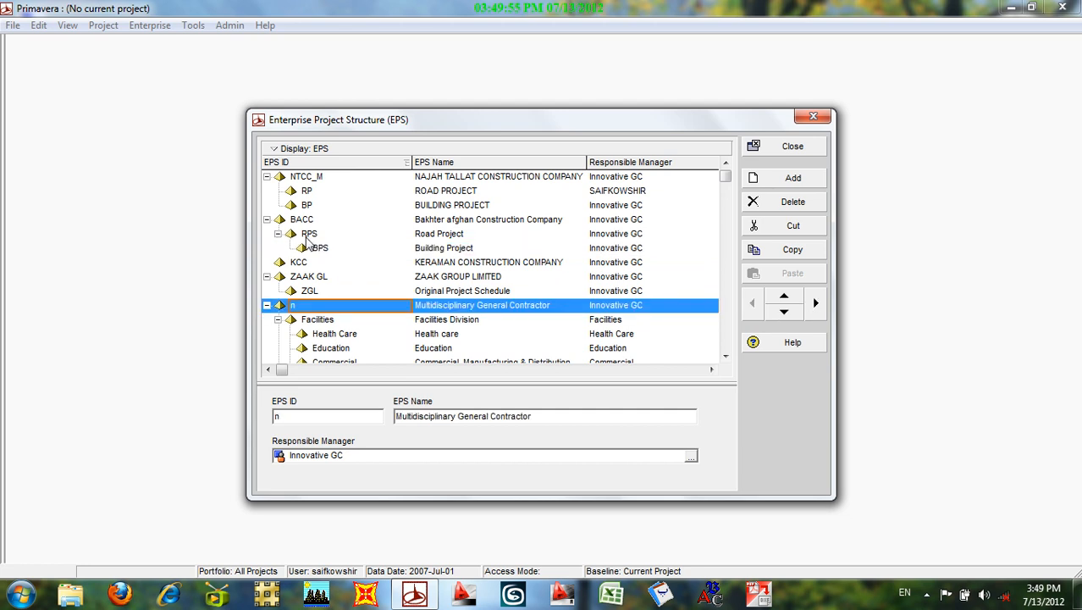
{"action": "left_click", "coordinate": [306, 237]}
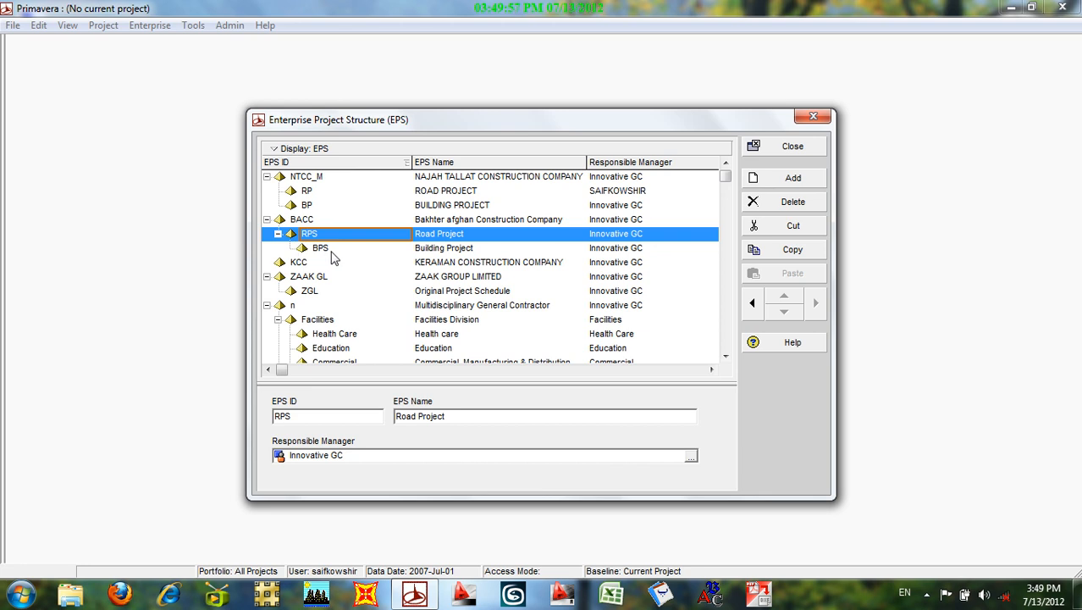
{"action": "left_click", "coordinate": [324, 248]}
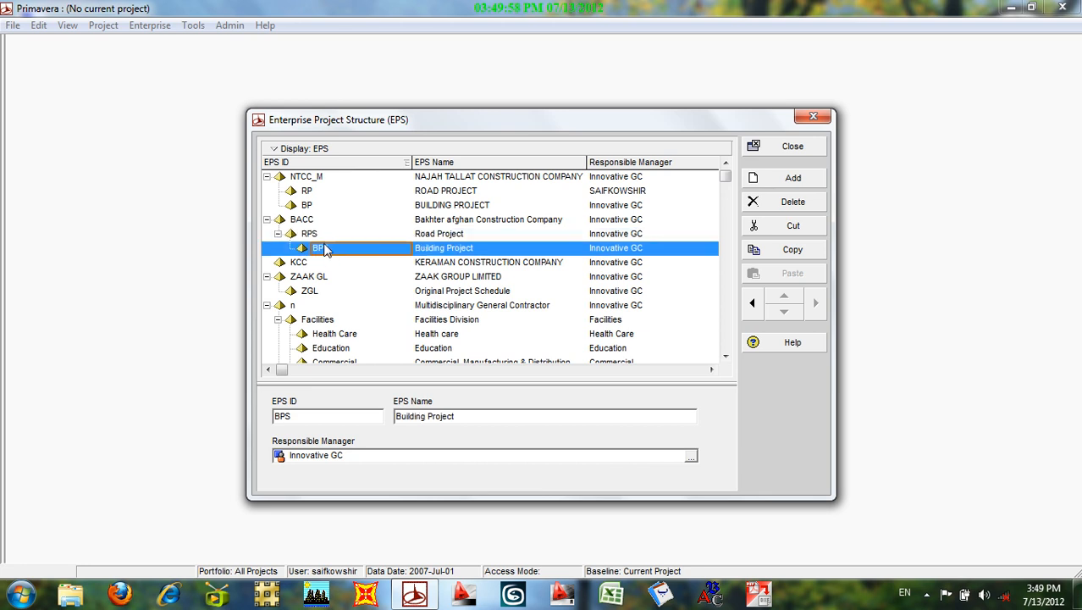
{"action": "left_click", "coordinate": [753, 306]}
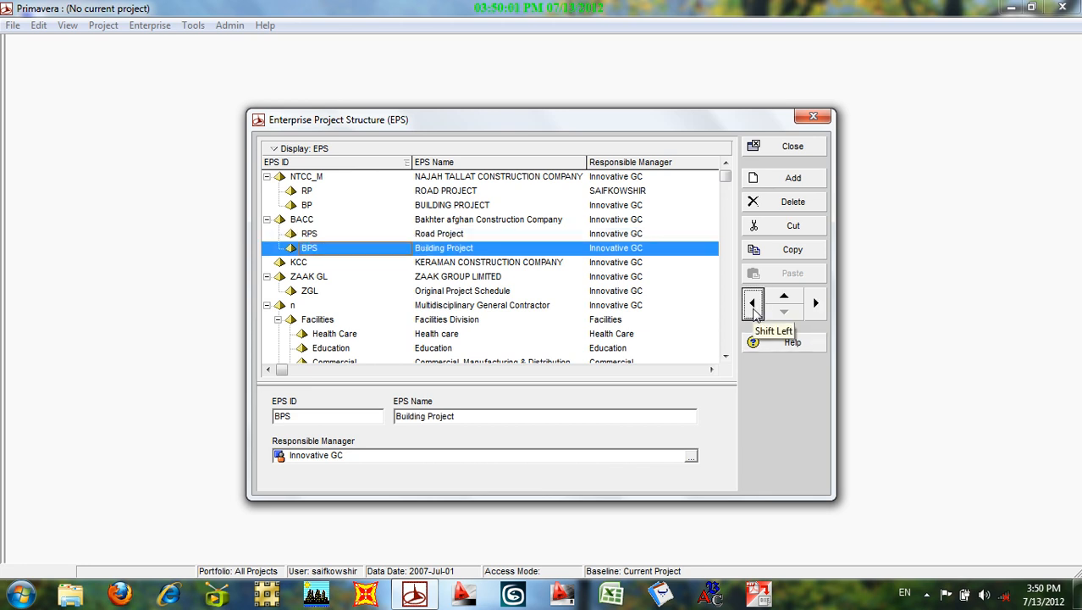
{"action": "left_click", "coordinate": [457, 235]}
{"action": "left_click", "coordinate": [455, 245]}
{"action": "left_click", "coordinate": [452, 236]}
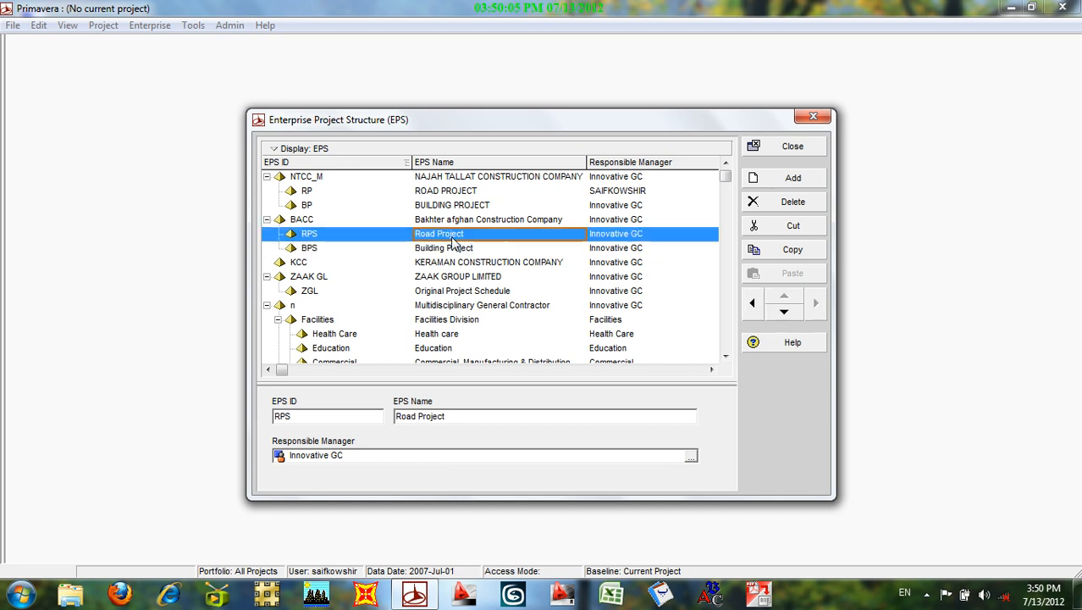
{"action": "left_click", "coordinate": [464, 251]}
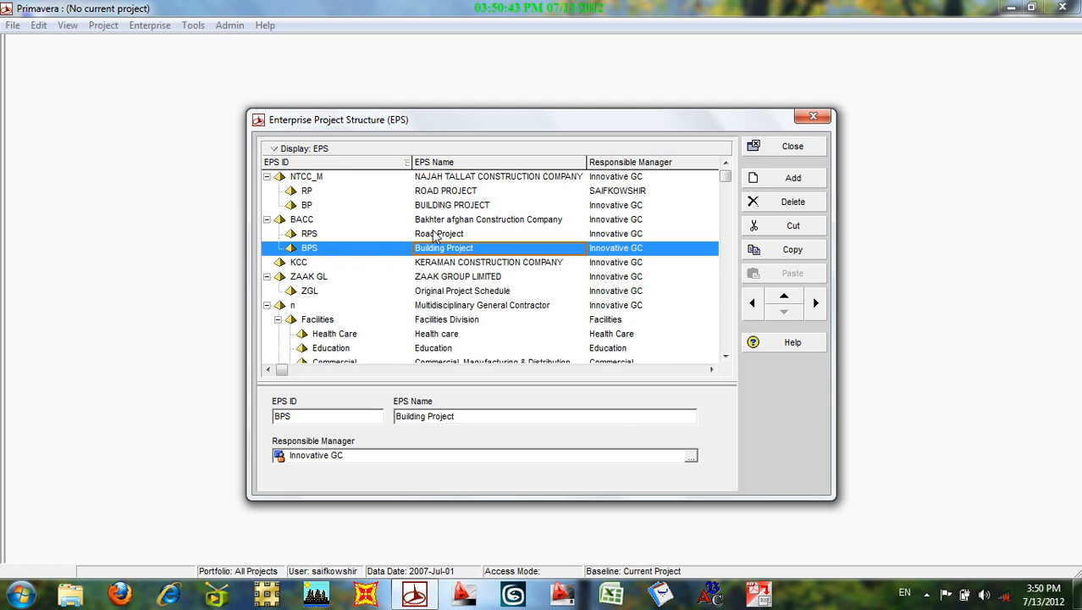
{"action": "left_click", "coordinate": [435, 236]}
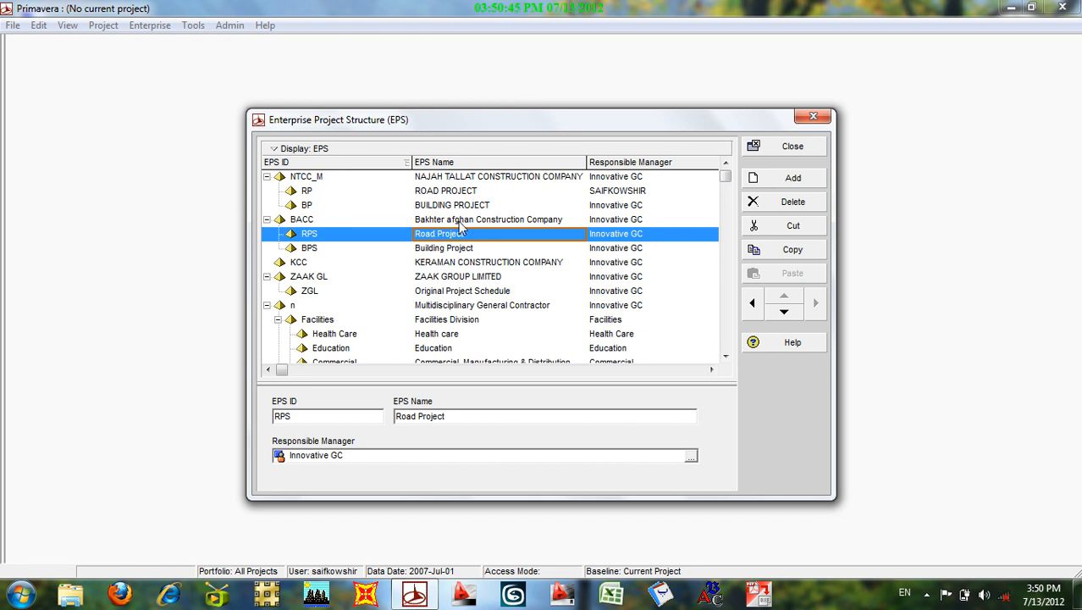
Select the BACC node and display the enterprise project structure as a chart.
{"action": "left_click", "coordinate": [458, 221]}
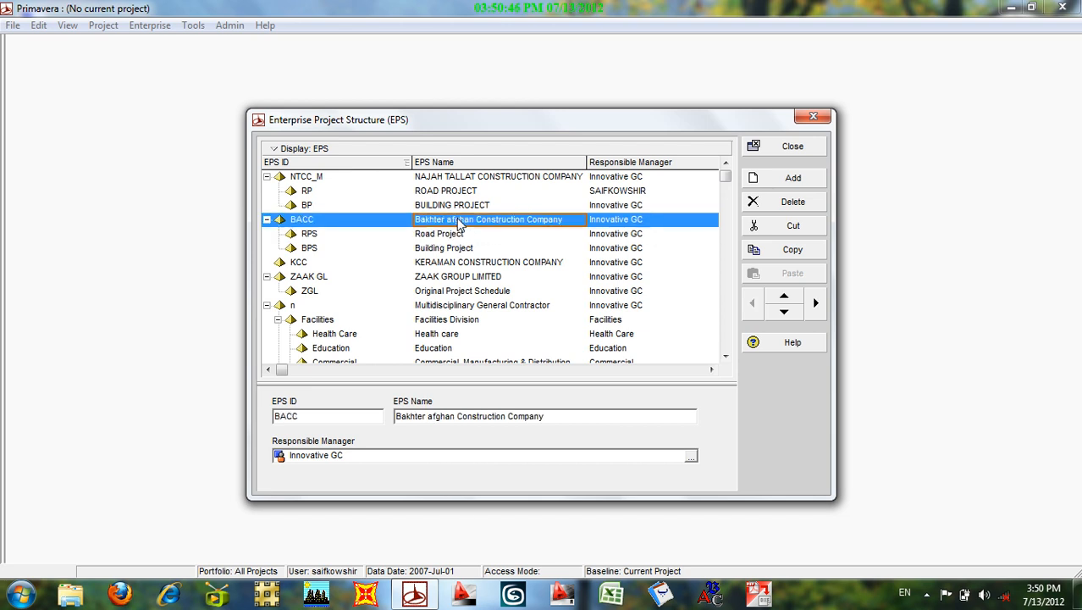
{"action": "left_click", "coordinate": [279, 151]}
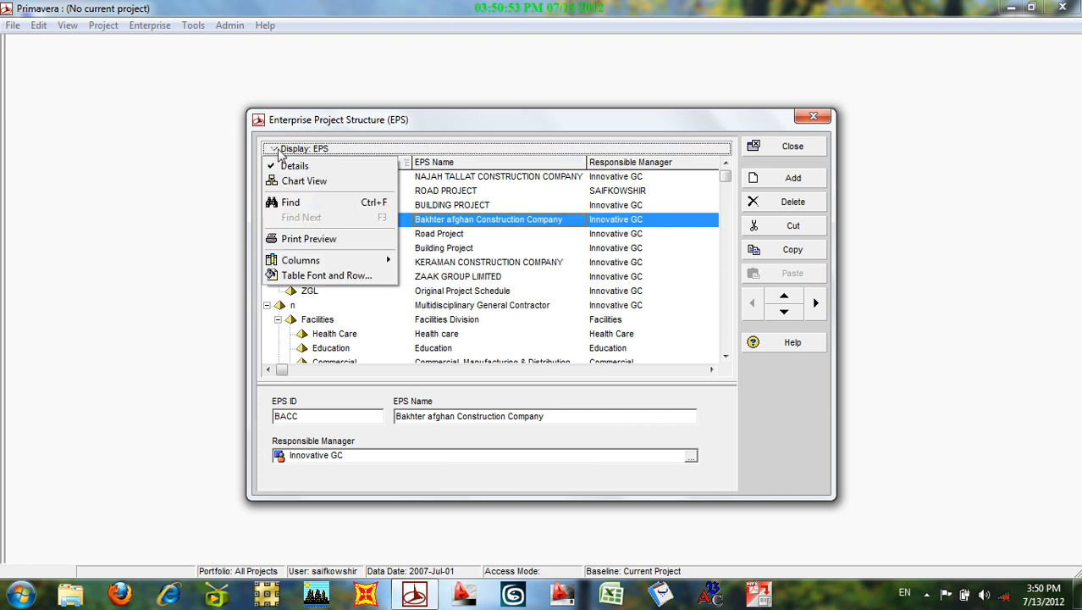
{"action": "left_click", "coordinate": [306, 183]}
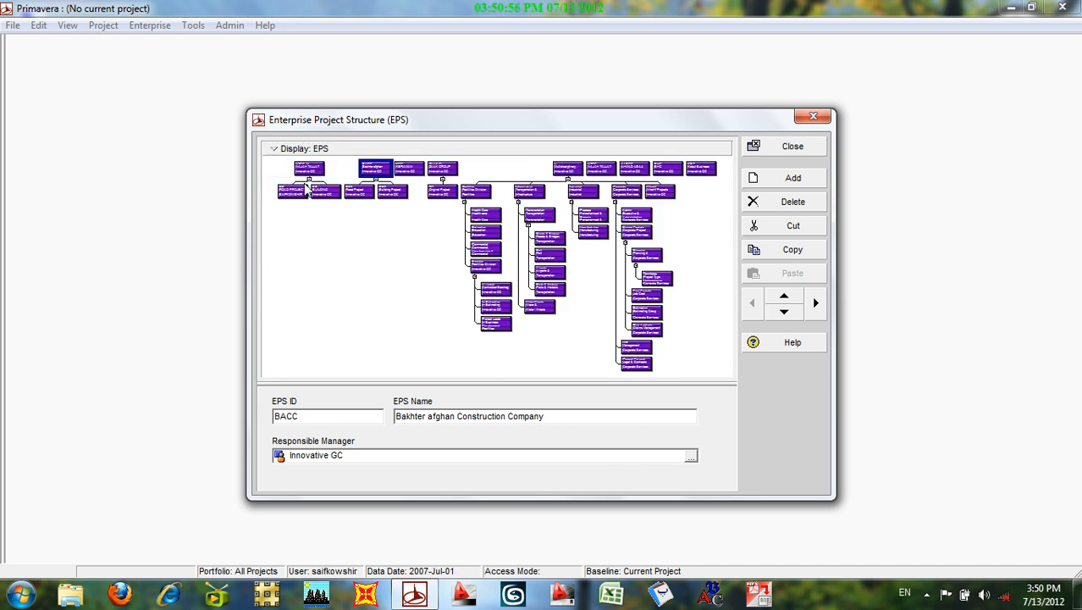
Hide the node details and switch the EPS display back to the table view.
{"action": "left_click", "coordinate": [271, 151]}
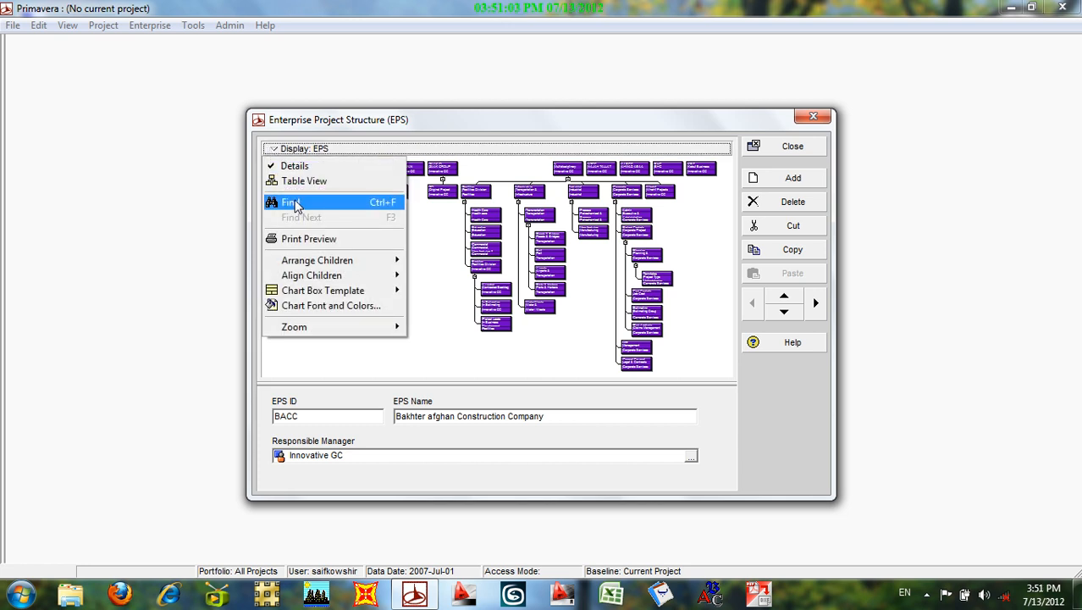
{"action": "left_click", "coordinate": [288, 170]}
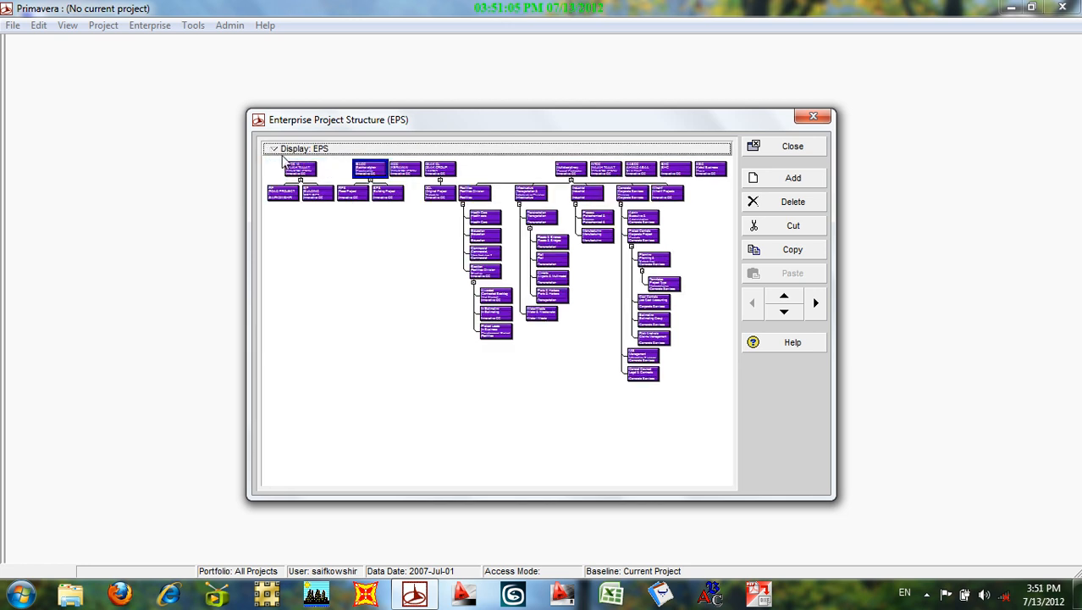
{"action": "left_click", "coordinate": [273, 151]}
{"action": "left_click", "coordinate": [289, 183]}
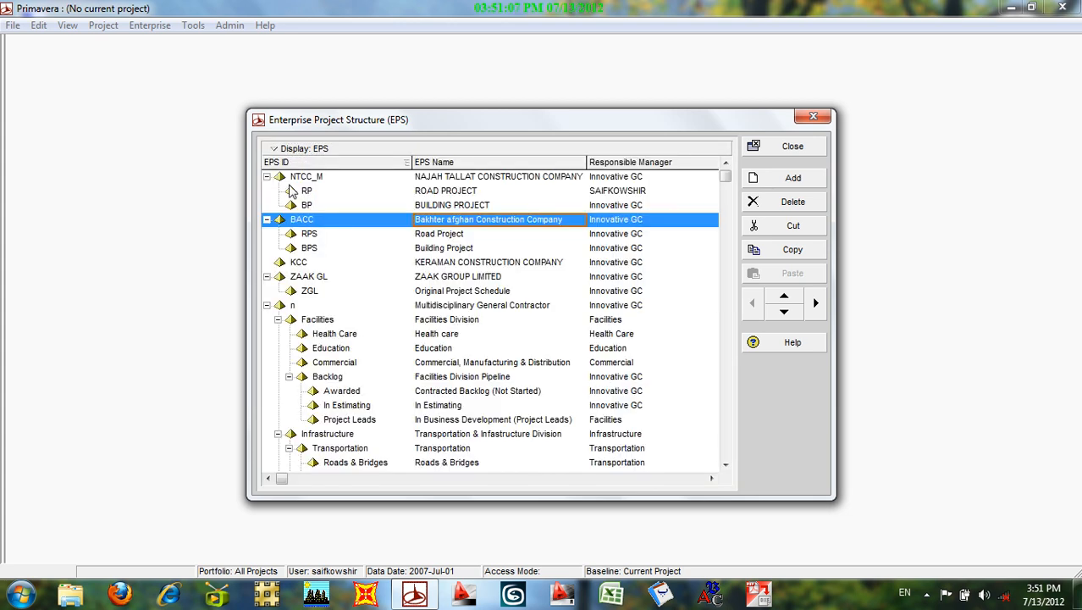
Search the EPS table downward from the BACC node for "rps".
{"action": "left_click", "coordinate": [280, 150]}
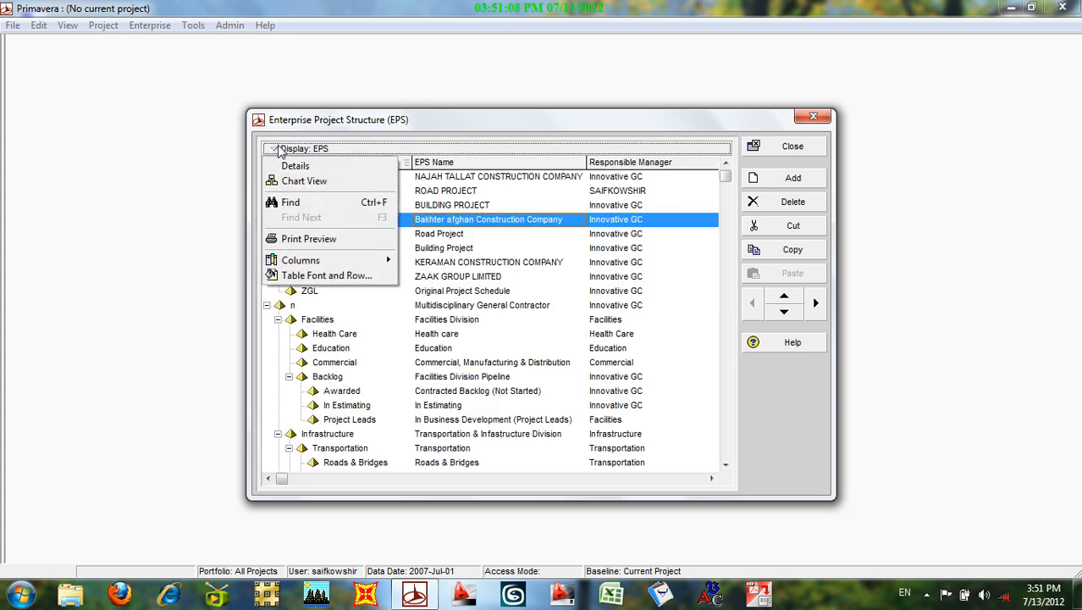
{"action": "left_click", "coordinate": [291, 206]}
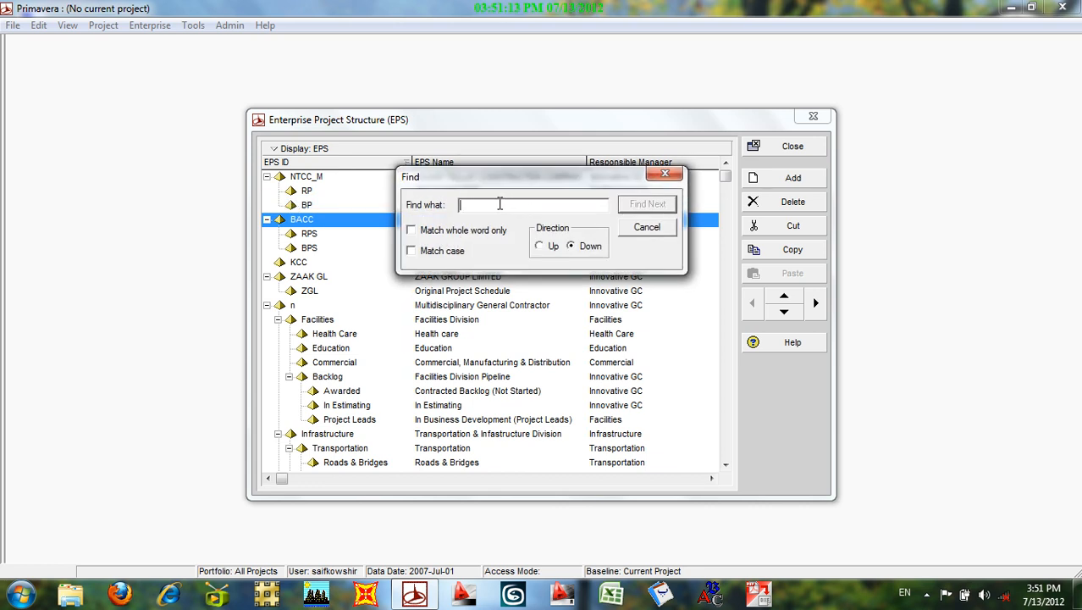
{"action": "type", "text": "rps"}
{"action": "left_click", "coordinate": [666, 206]}
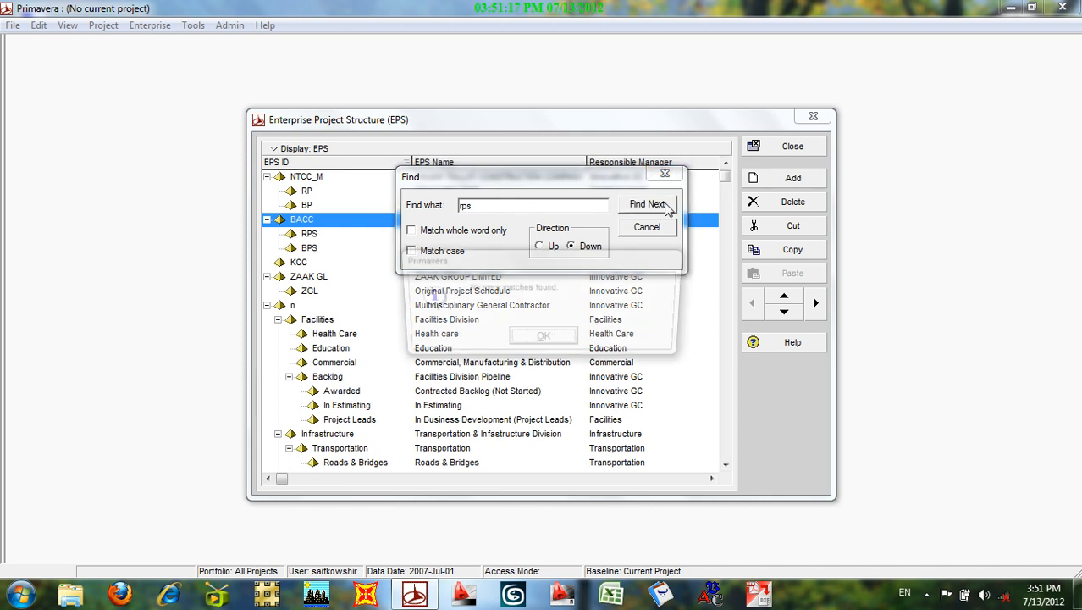
{"action": "left_click", "coordinate": [541, 340]}
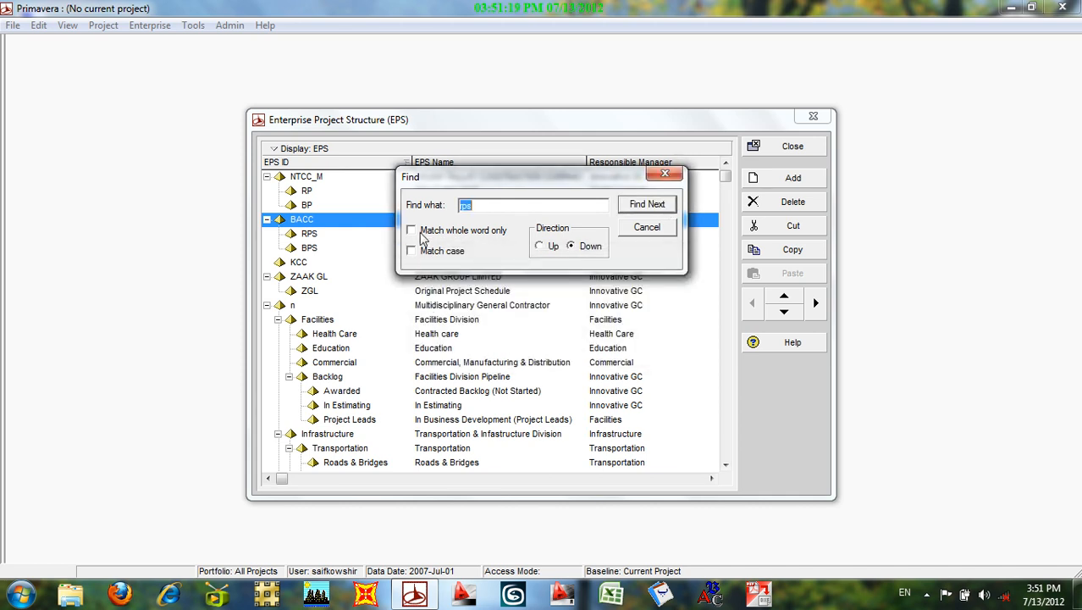
Search the EPS upward from the BACC node for "rps" and for "RPS", and close the search.
{"action": "left_click", "coordinate": [538, 247]}
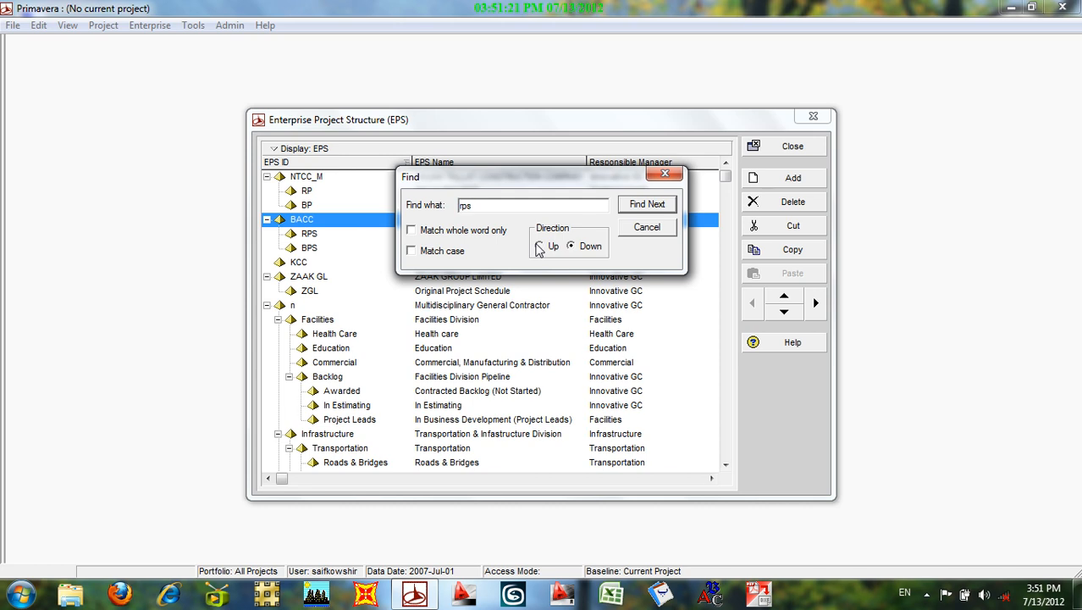
{"action": "left_click", "coordinate": [638, 208]}
{"action": "left_click", "coordinate": [542, 340]}
{"action": "type", "text": "RPS"}
{"action": "left_click", "coordinate": [639, 209]}
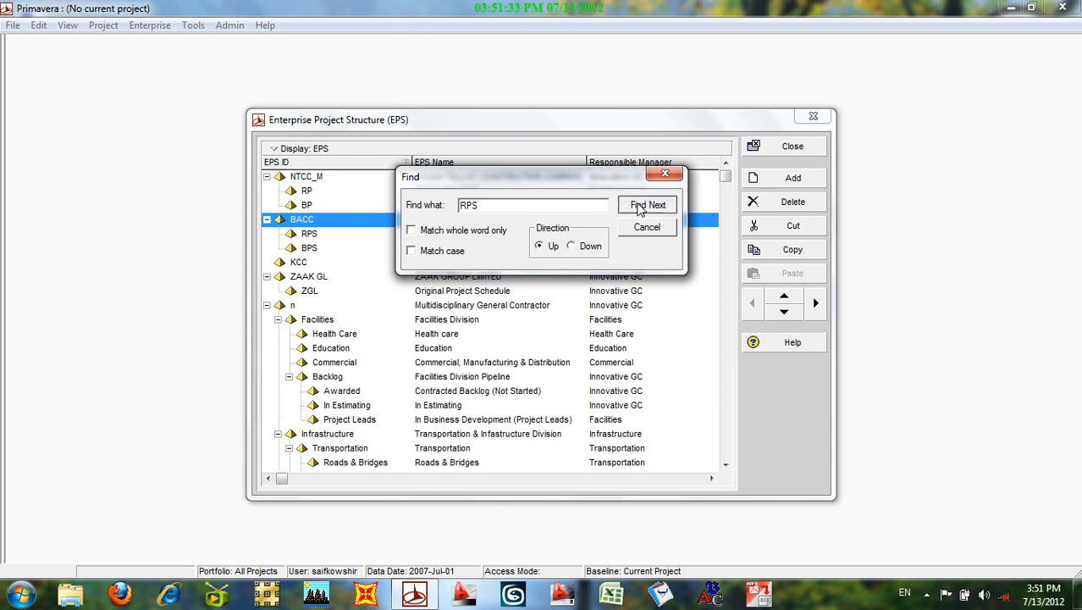
{"action": "left_click", "coordinate": [546, 340]}
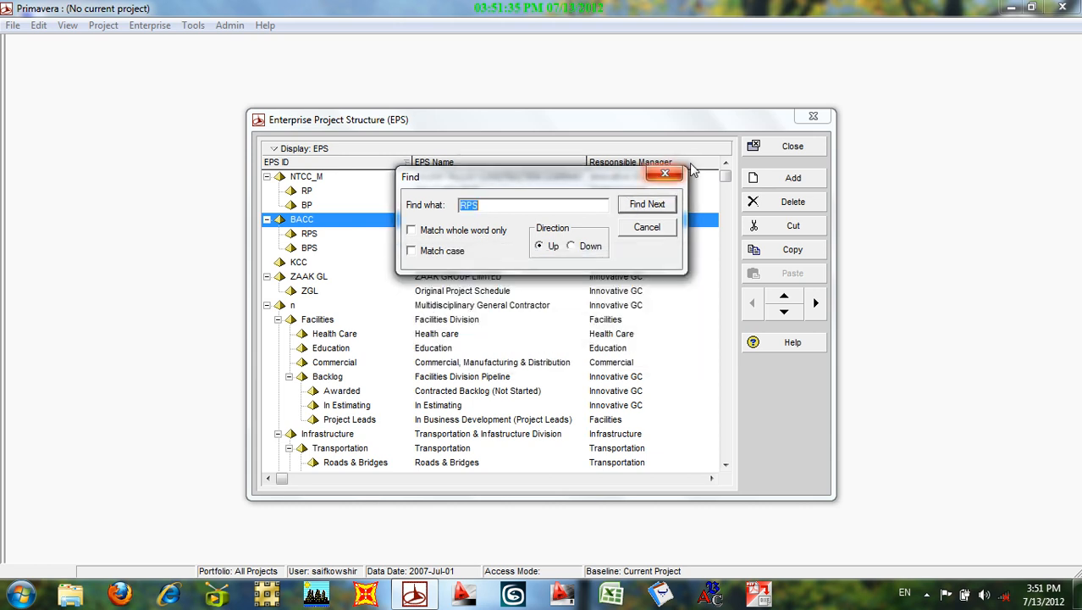
{"action": "left_click", "coordinate": [666, 175]}
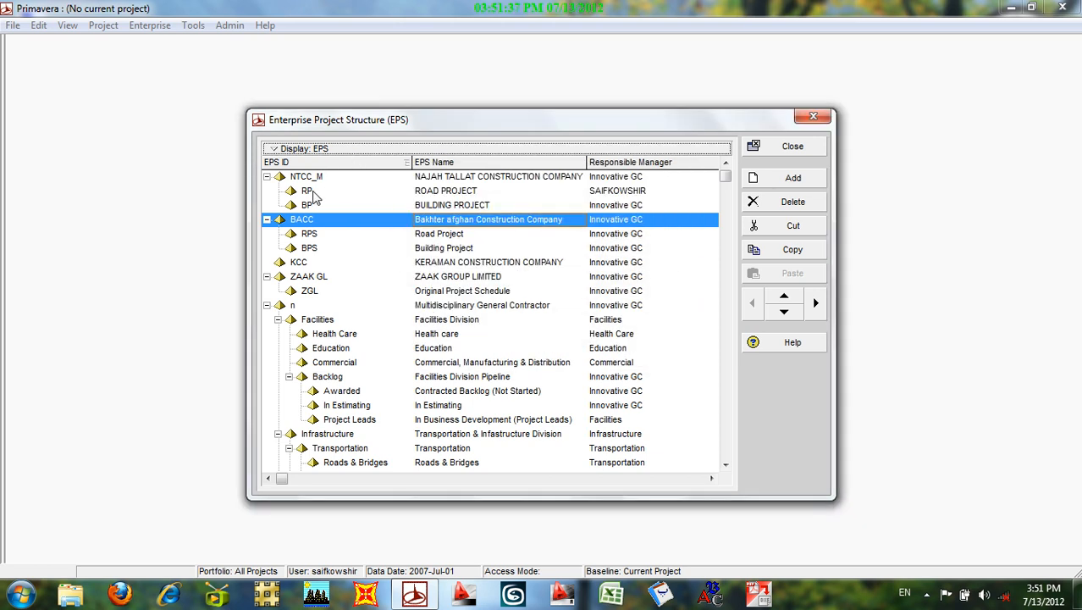
Select the RP node under NTCC_M and search the EPS for "RPS" with the direction set to Up.
{"action": "left_click", "coordinate": [312, 191]}
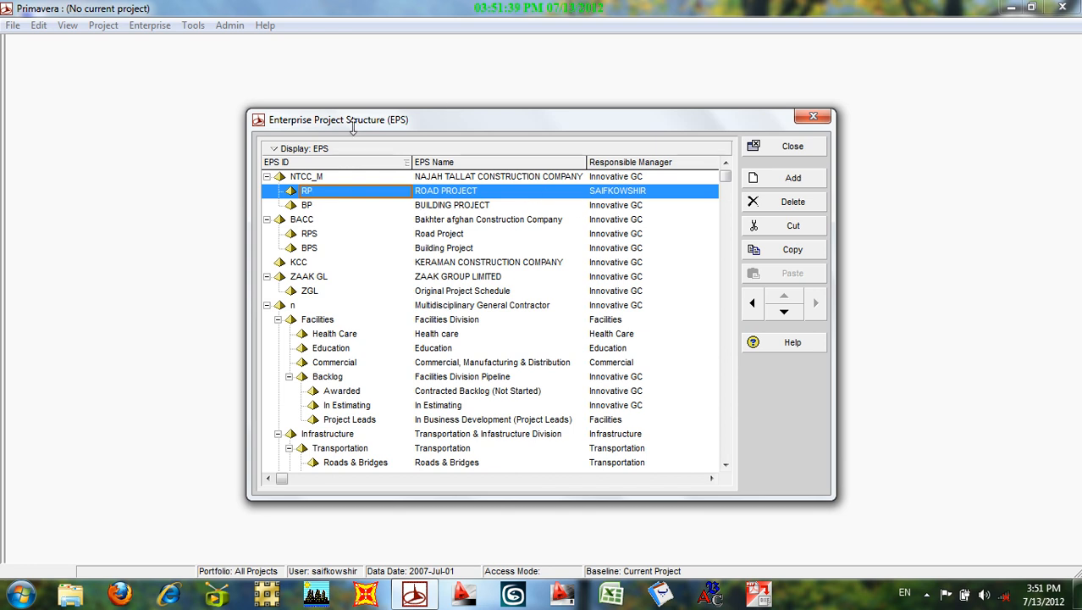
{"action": "left_click", "coordinate": [303, 148]}
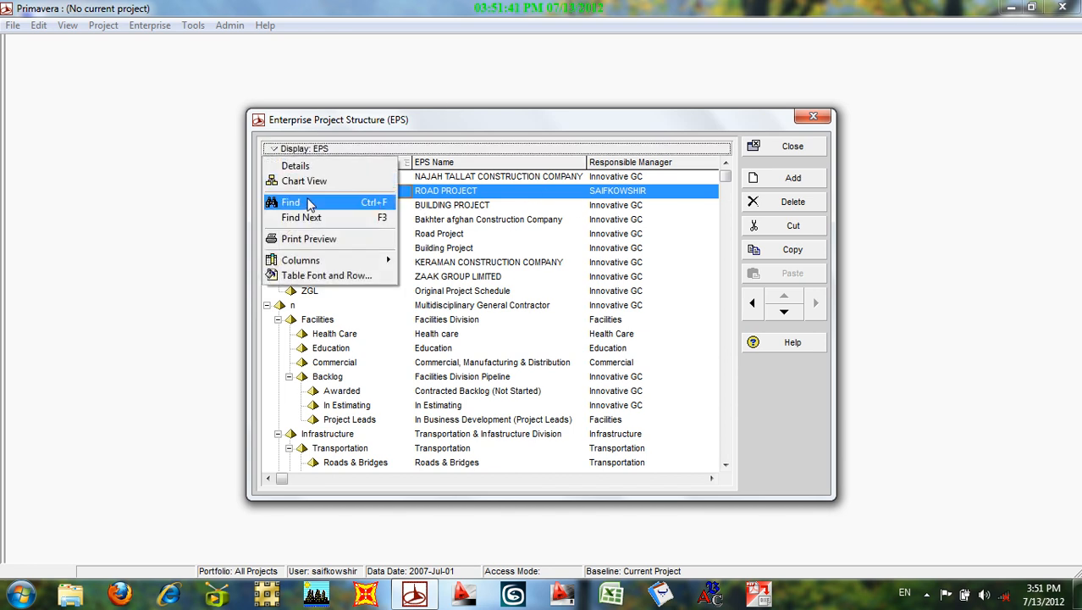
{"action": "left_click", "coordinate": [309, 206]}
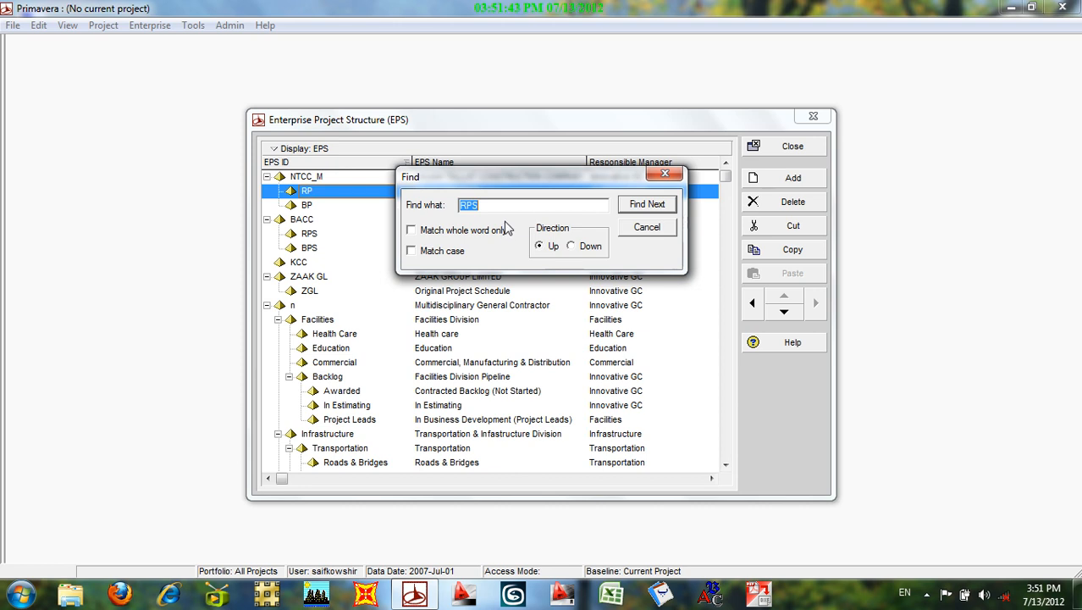
{"action": "left_click", "coordinate": [640, 208]}
{"action": "left_click", "coordinate": [642, 208]}
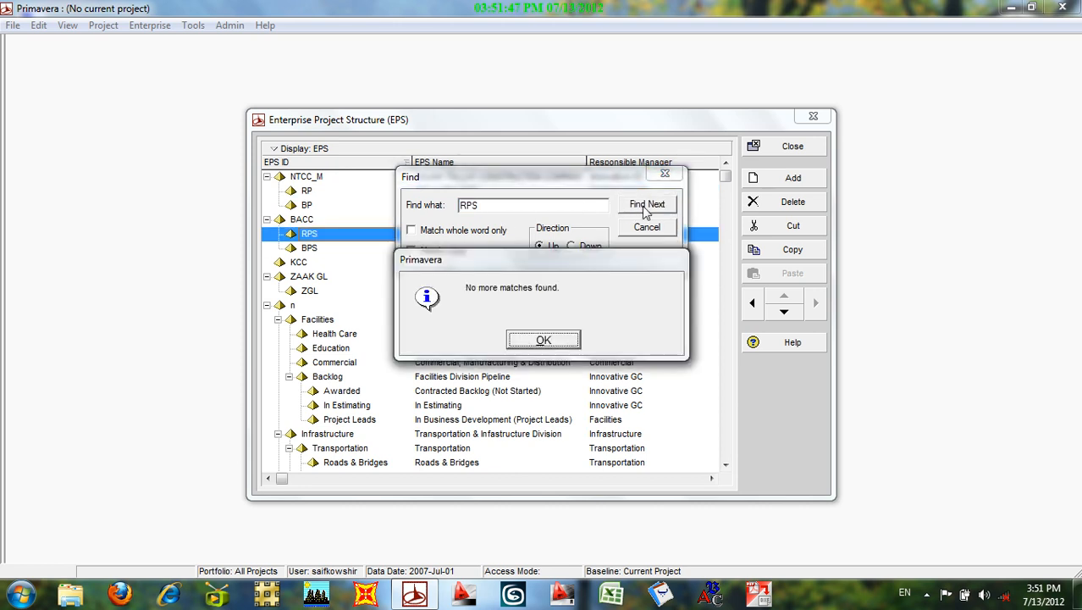
{"action": "left_click", "coordinate": [544, 340]}
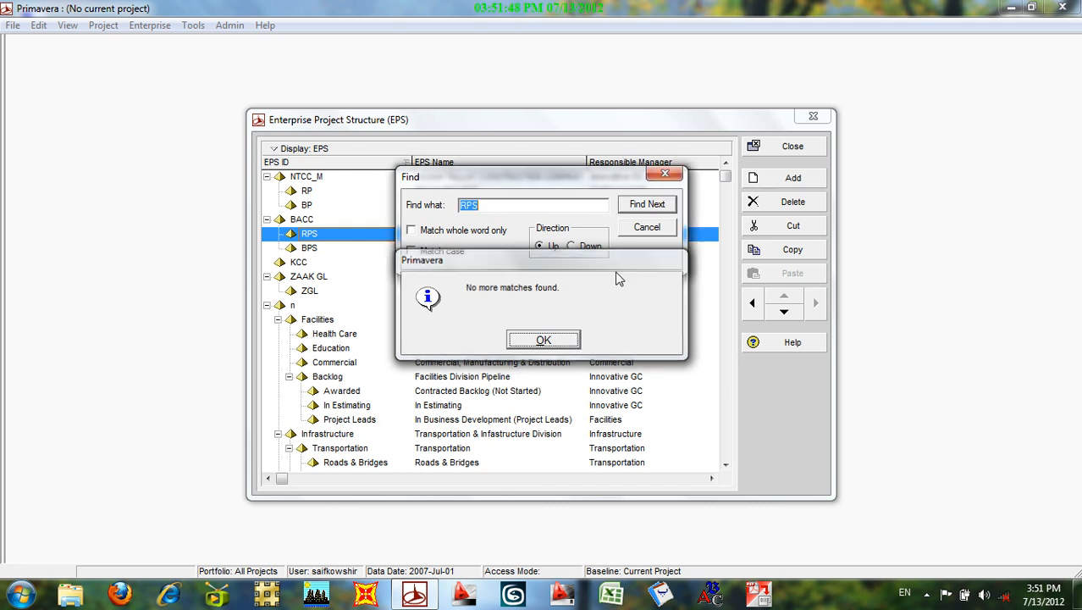
{"action": "left_click", "coordinate": [648, 228]}
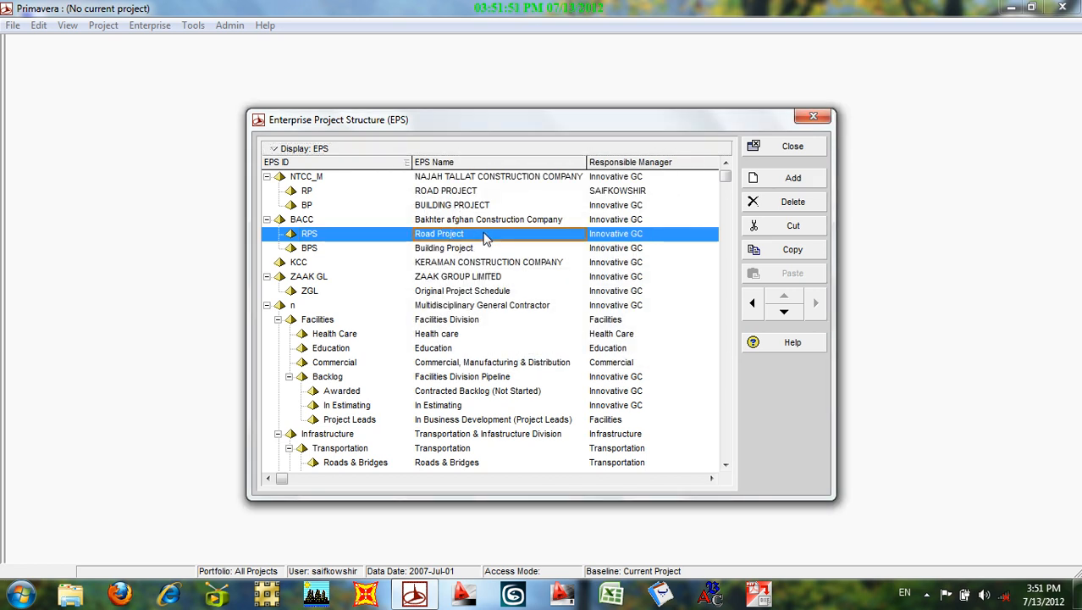
Repeat the upward search for "RPS" from the RPS node under BACC, and close the search.
{"action": "left_click", "coordinate": [283, 150]}
{"action": "left_click", "coordinate": [322, 204]}
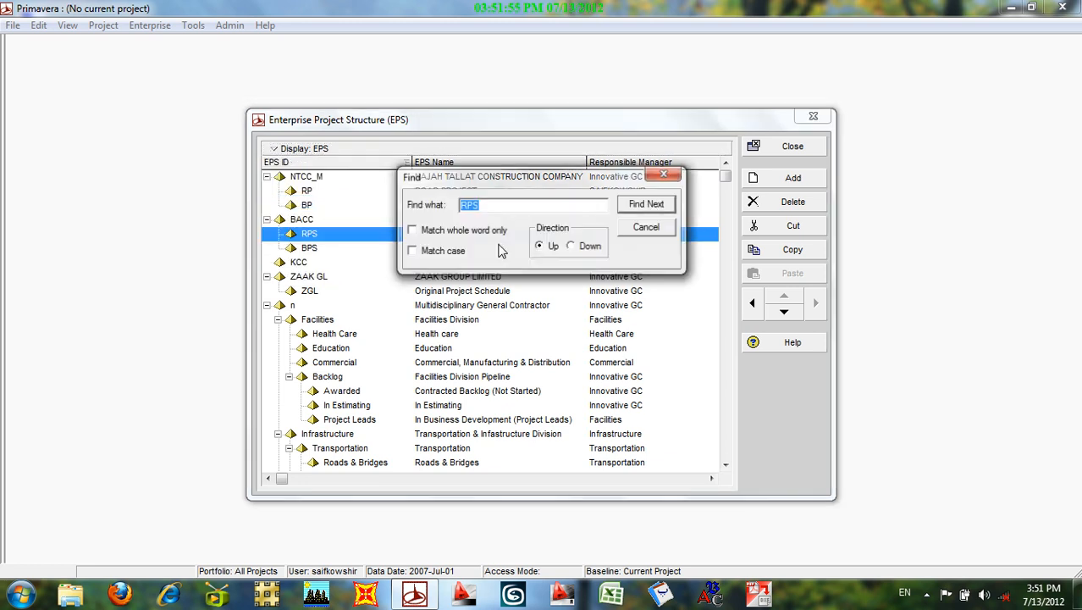
{"action": "left_click", "coordinate": [650, 207]}
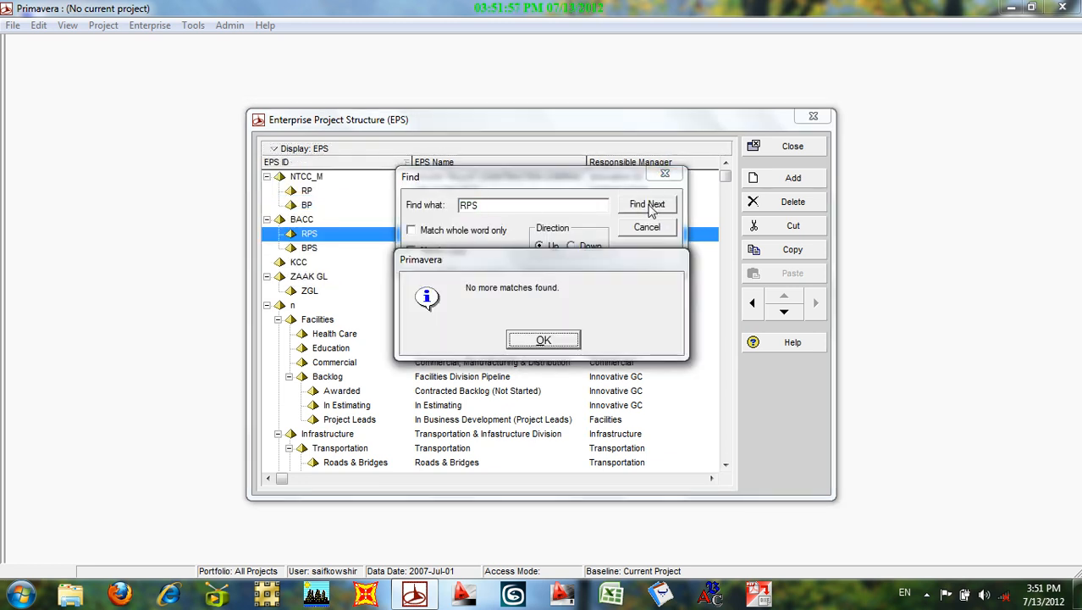
{"action": "left_click", "coordinate": [553, 341]}
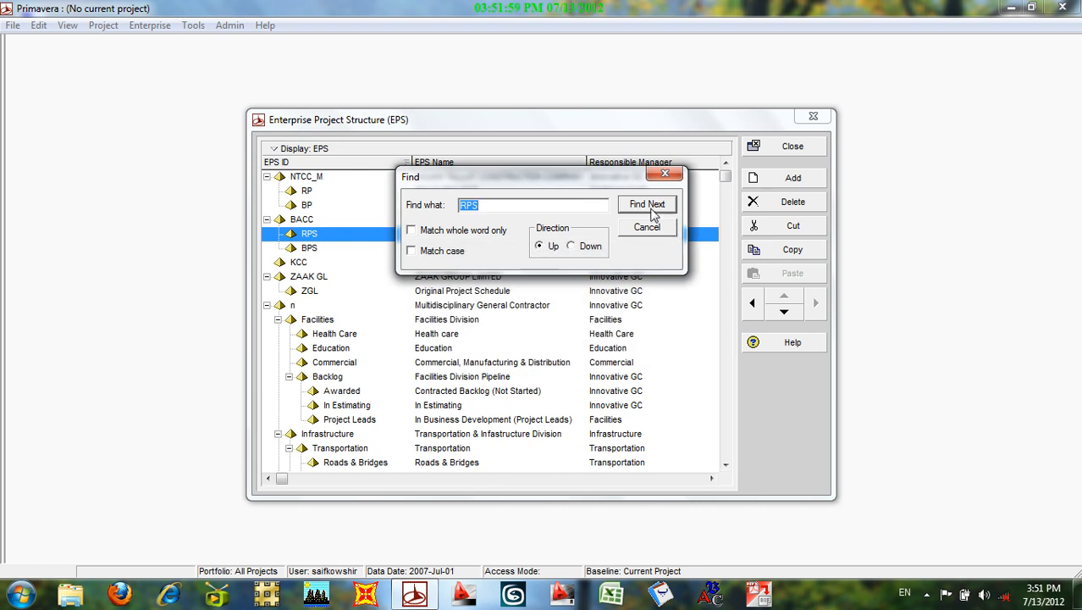
{"action": "left_click", "coordinate": [648, 227]}
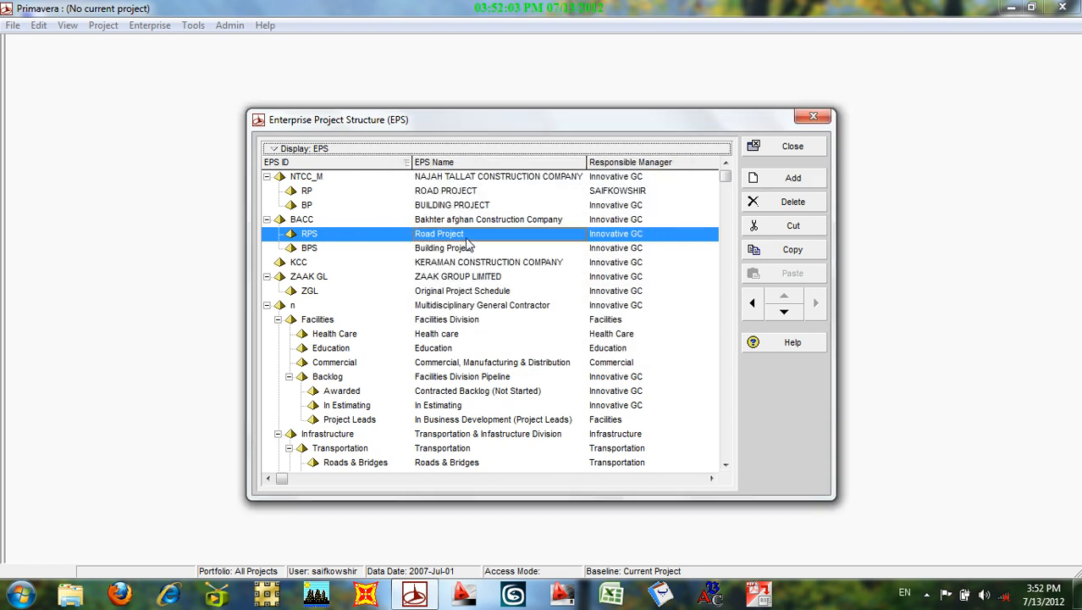
Select the RP node under NTCC_M and search the EPS for "RPS" from there with the direction set to Up.
{"action": "left_click", "coordinate": [315, 193]}
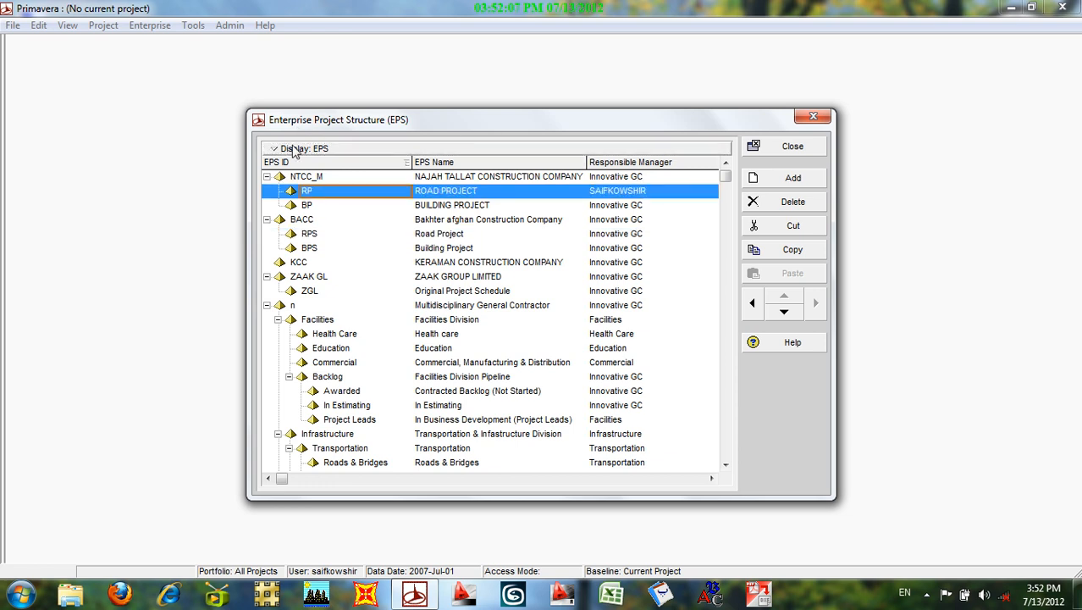
{"action": "left_click", "coordinate": [310, 151]}
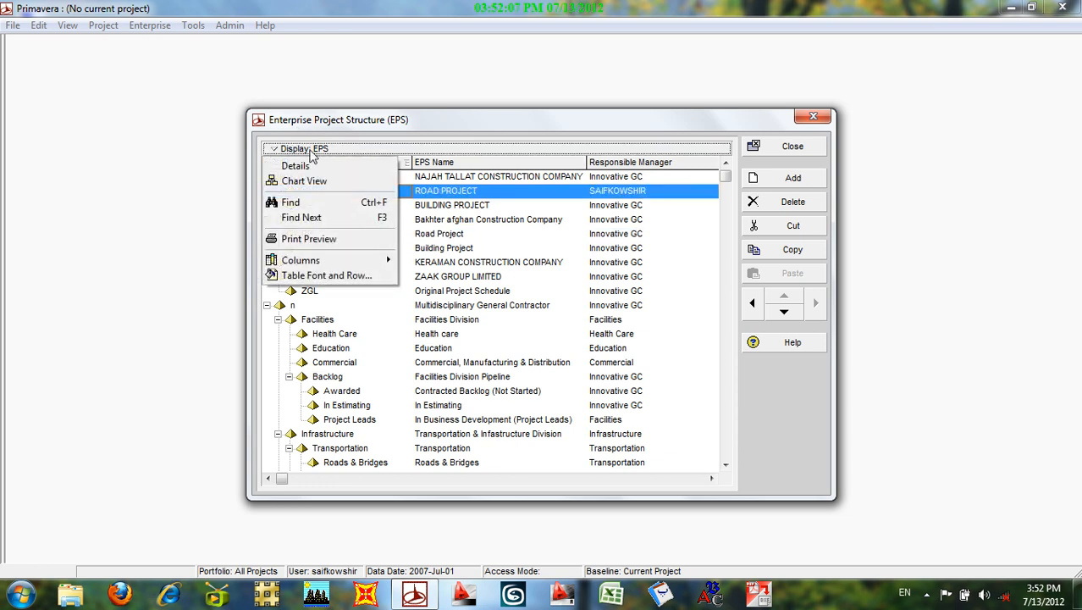
{"action": "left_click", "coordinate": [330, 204]}
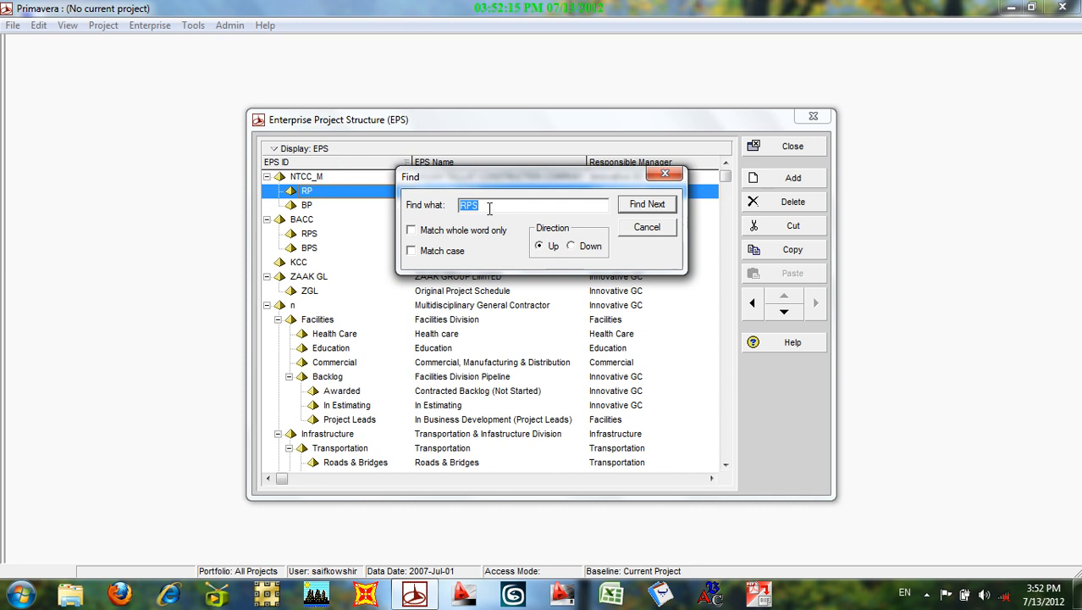
{"action": "left_click", "coordinate": [642, 210]}
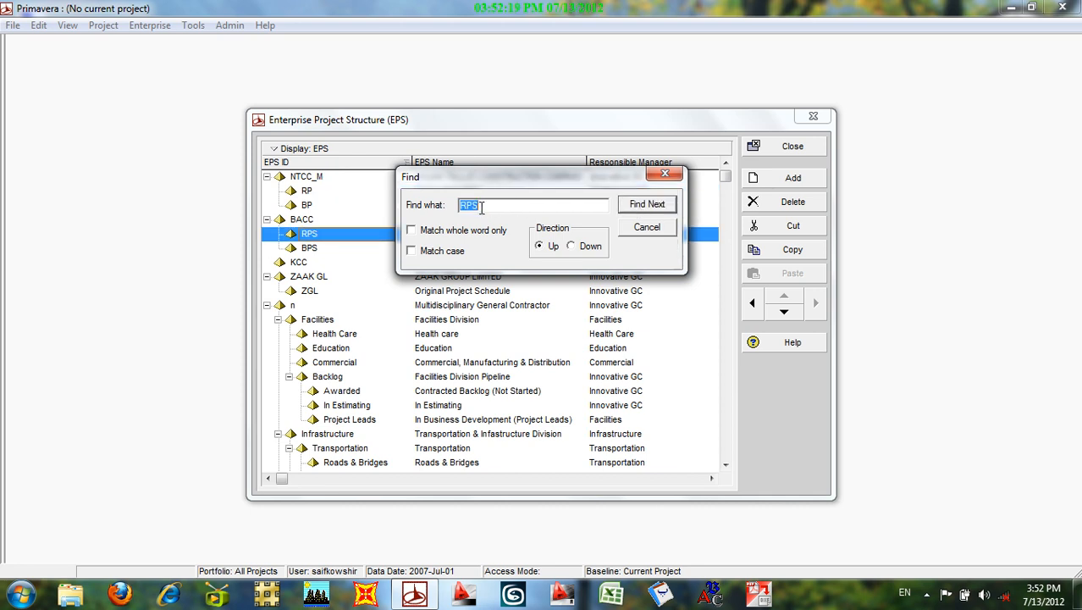
Search the EPS for "ZGL".
{"action": "key", "text": "BackSpace"}
{"action": "type", "text": "ZGL"}
{"action": "left_click", "coordinate": [644, 205]}
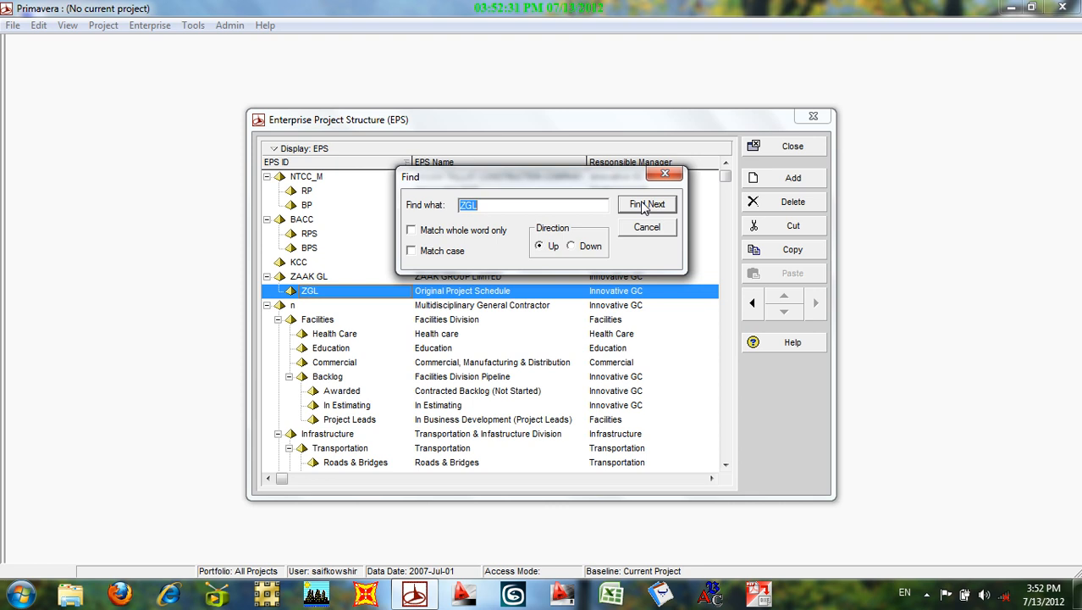
Select the Facilities node and search the EPS for "Health" until no further matches remain.
{"action": "left_click", "coordinate": [443, 322]}
{"action": "left_click", "coordinate": [502, 206]}
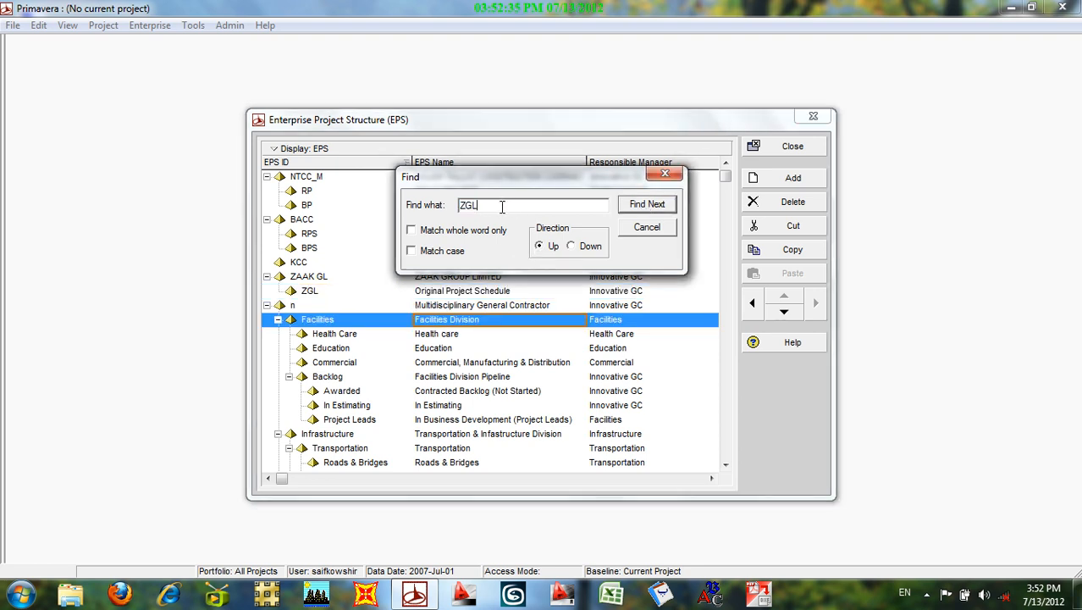
{"action": "key", "text": "BackSpace"}
{"action": "key", "text": "BackSpace"}
{"action": "key", "text": "BackSpace"}
{"action": "type", "text": "H"}
{"action": "left_click", "coordinate": [633, 207]}
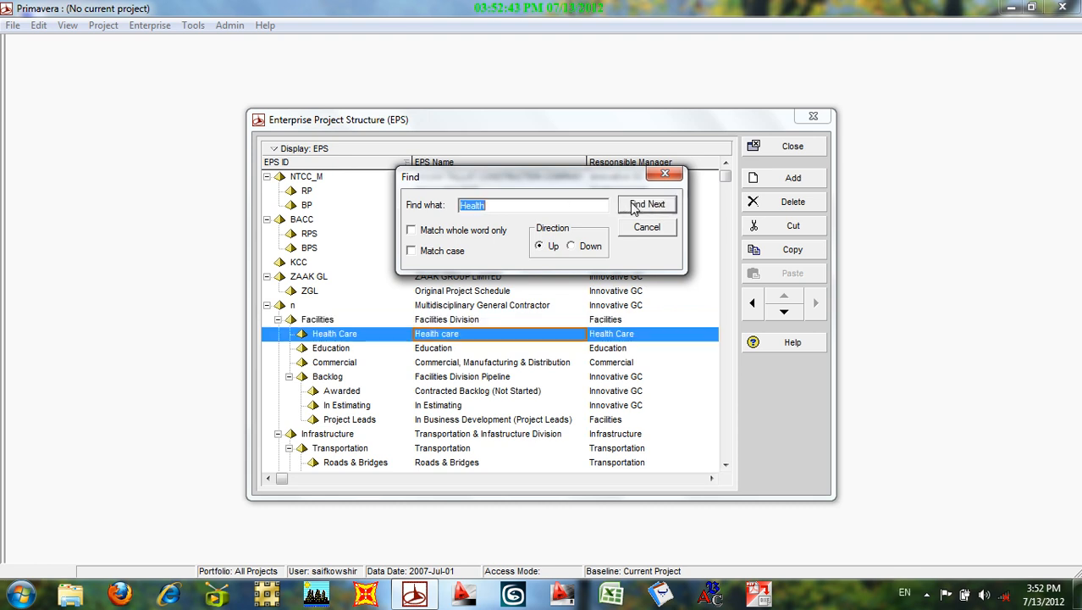
{"action": "left_click", "coordinate": [633, 208]}
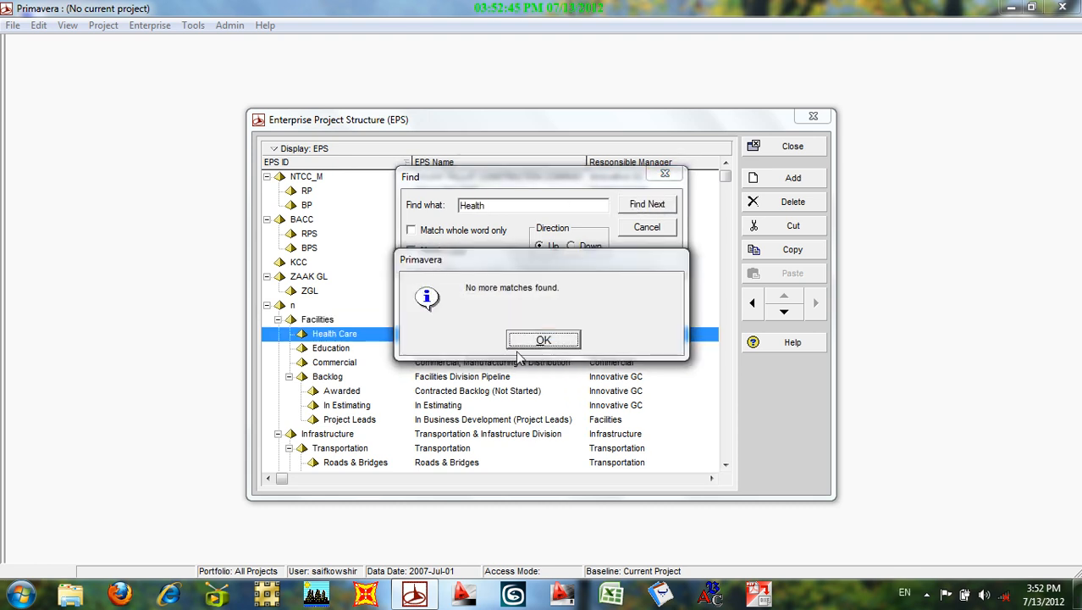
{"action": "left_click", "coordinate": [543, 341]}
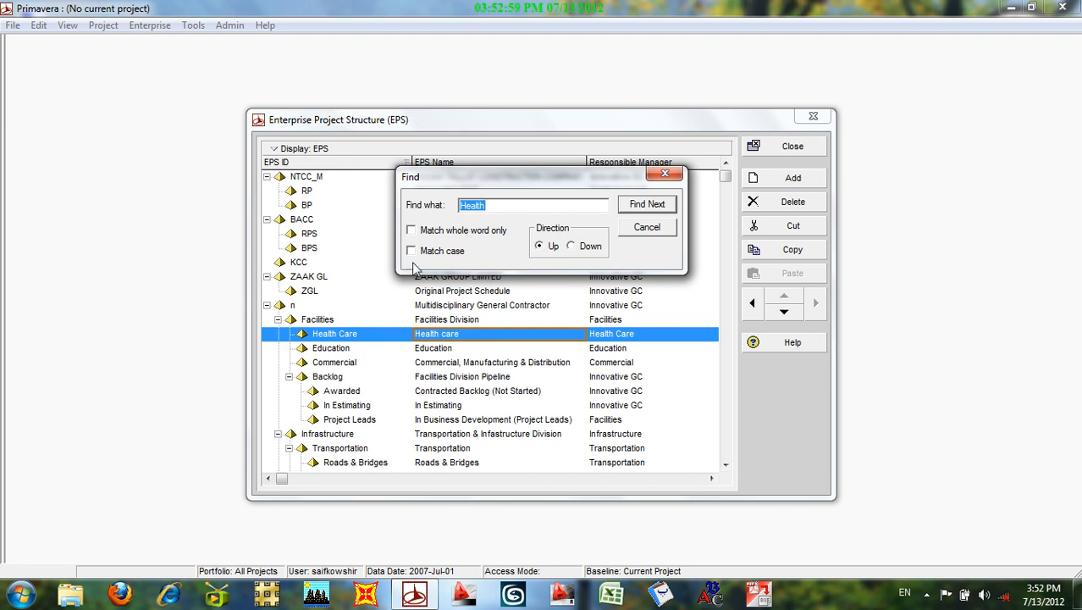
Turn on case matching and search the EPS for "He".
{"action": "left_click", "coordinate": [471, 207]}
{"action": "left_click", "coordinate": [411, 255]}
{"action": "left_click", "coordinate": [653, 203]}
{"action": "left_click", "coordinate": [648, 210]}
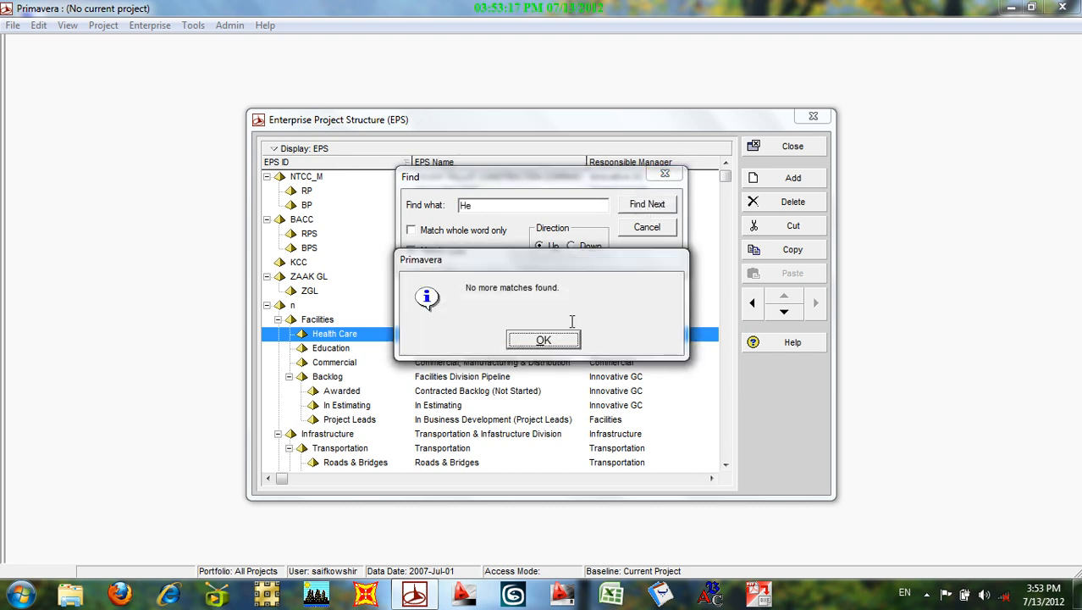
{"action": "left_click", "coordinate": [547, 339]}
Search the EPS for "i" with case matching on.
{"action": "key", "text": "BackSpace"}
{"action": "type", "text": "i"}
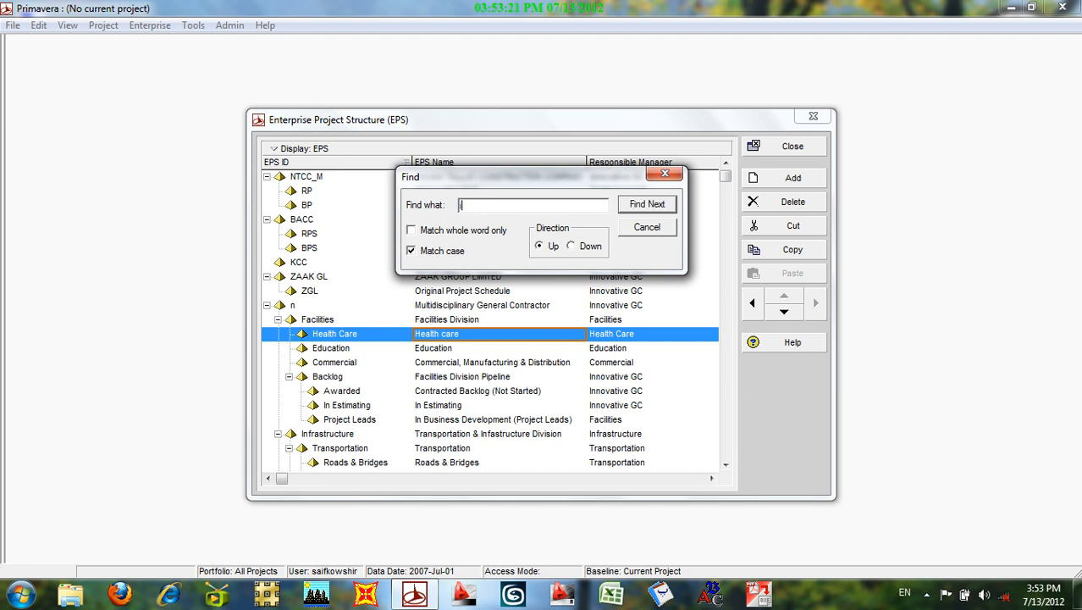
{"action": "left_click", "coordinate": [663, 206]}
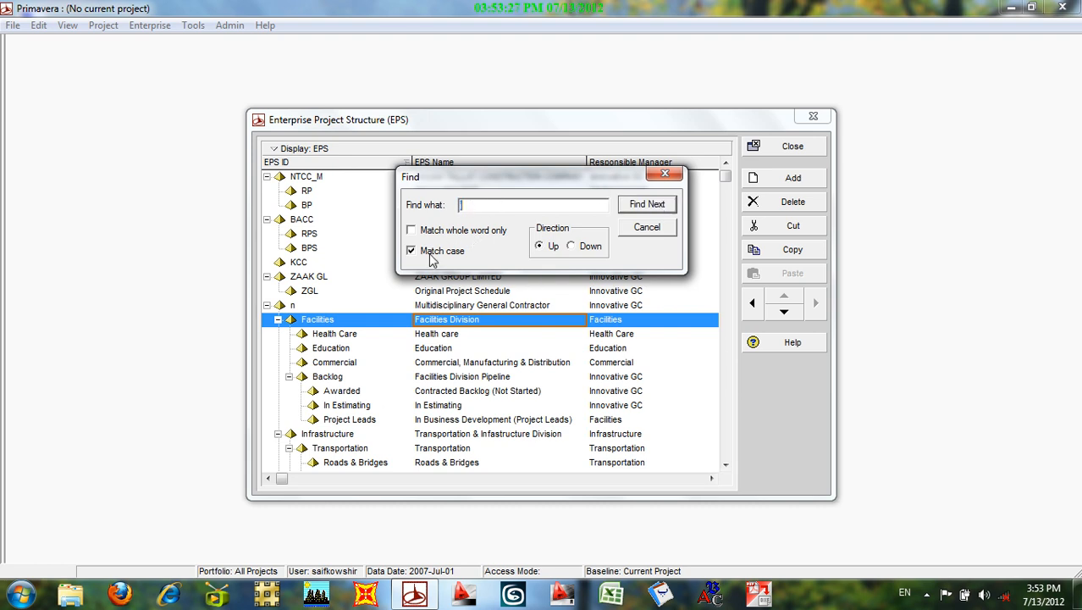
Search the EPS upward for "Education" as a whole word without case matching, and close the search.
{"action": "left_click", "coordinate": [413, 232]}
{"action": "left_click", "coordinate": [421, 233]}
{"action": "left_click", "coordinate": [415, 234]}
{"action": "key", "text": "BackSpace"}
{"action": "type", "text": "E"}
{"action": "left_click", "coordinate": [647, 206]}
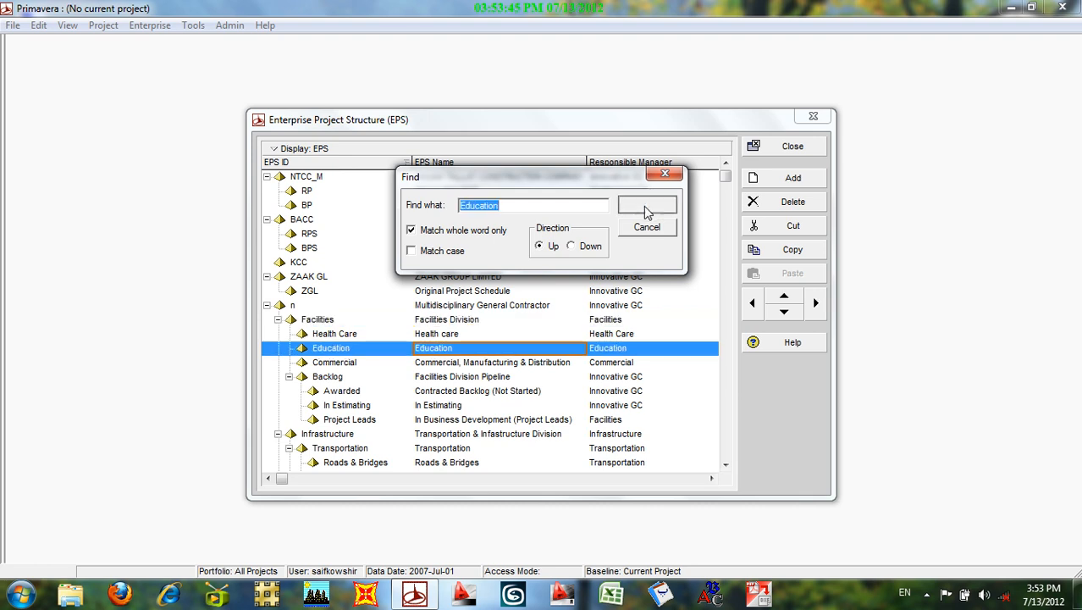
{"action": "left_click", "coordinate": [646, 208]}
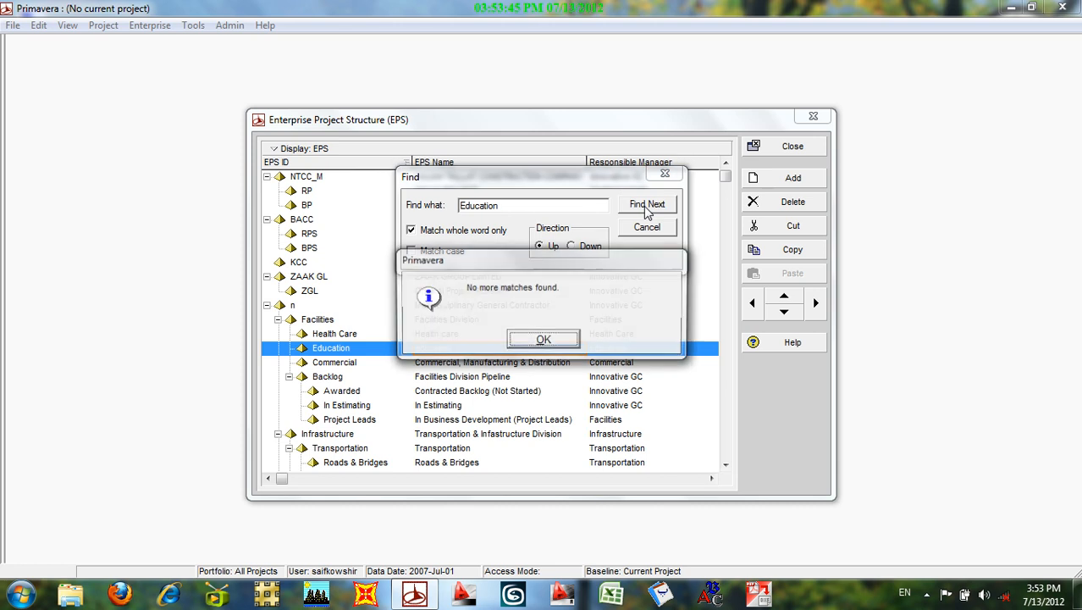
{"action": "left_click", "coordinate": [543, 342]}
{"action": "left_click", "coordinate": [411, 230]}
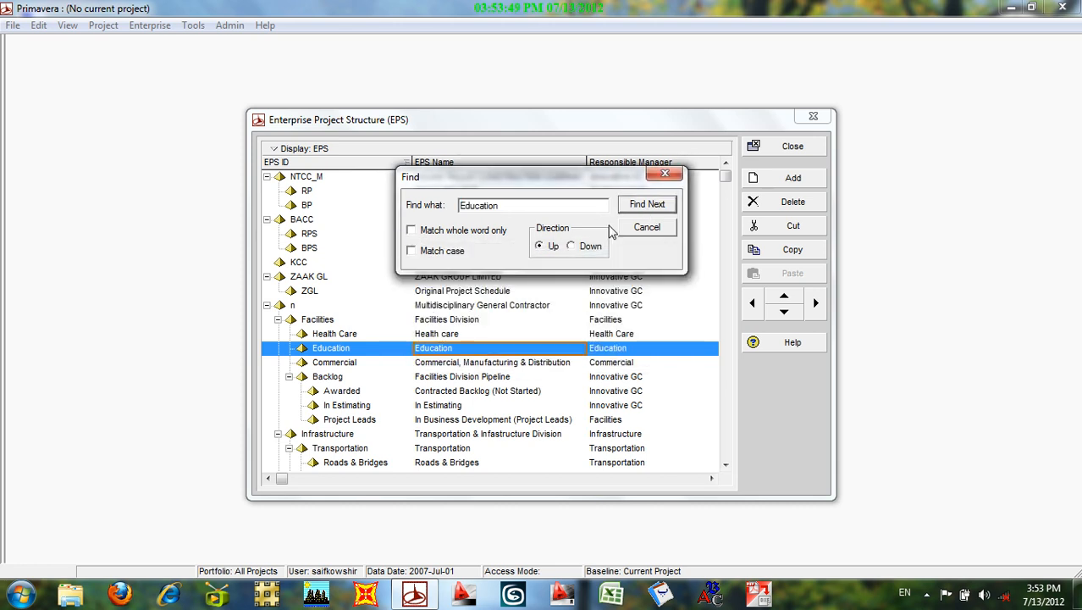
{"action": "left_click", "coordinate": [659, 233]}
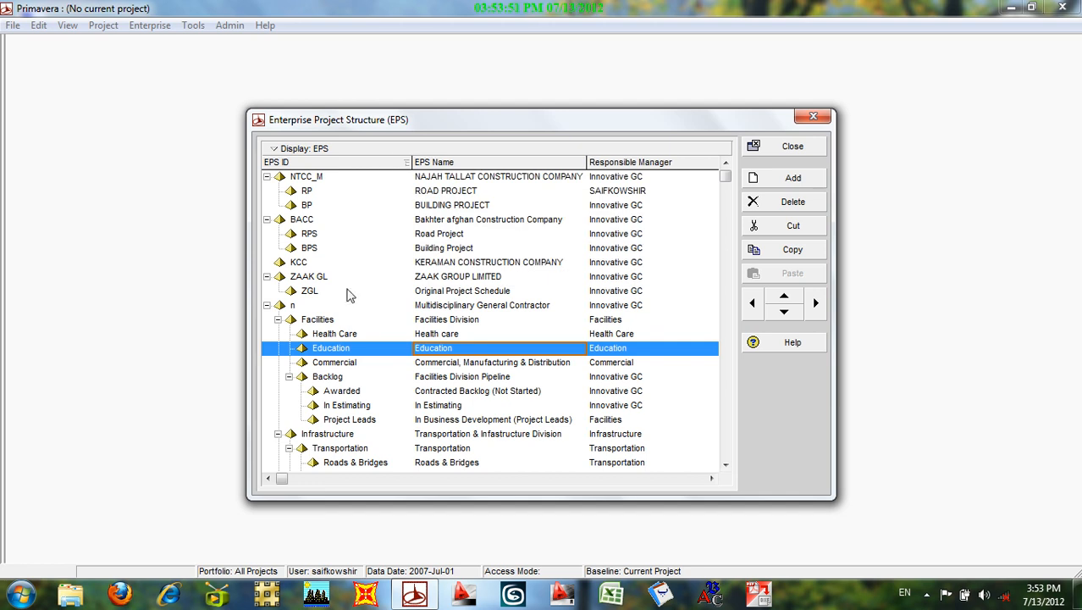
Select the BACC node, search the EPS downward for "Education" as a whole word, and close the search.
{"action": "left_click", "coordinate": [432, 194]}
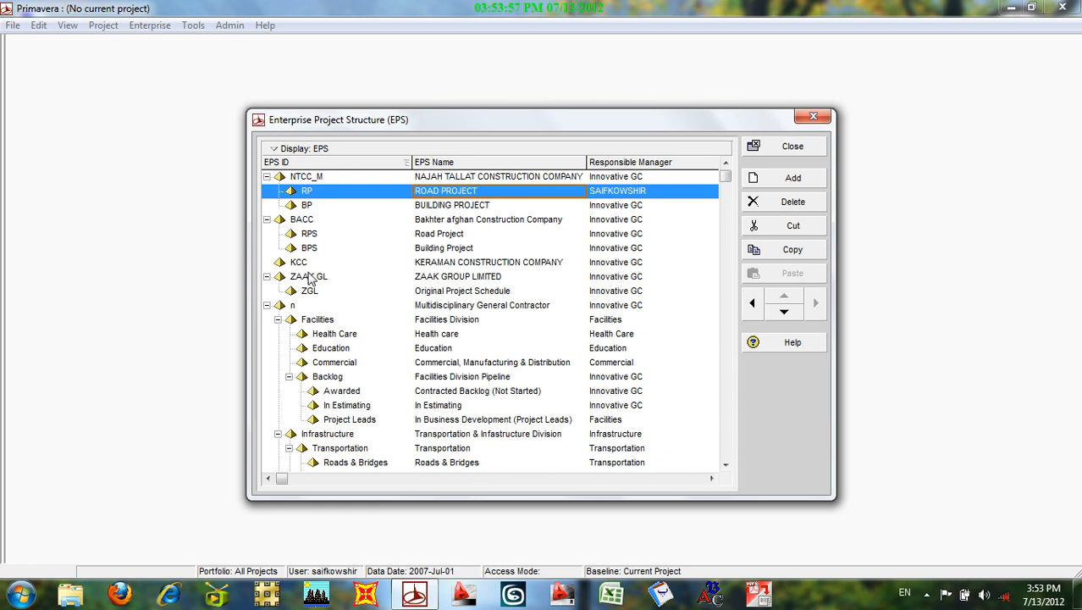
{"action": "left_click", "coordinate": [309, 222]}
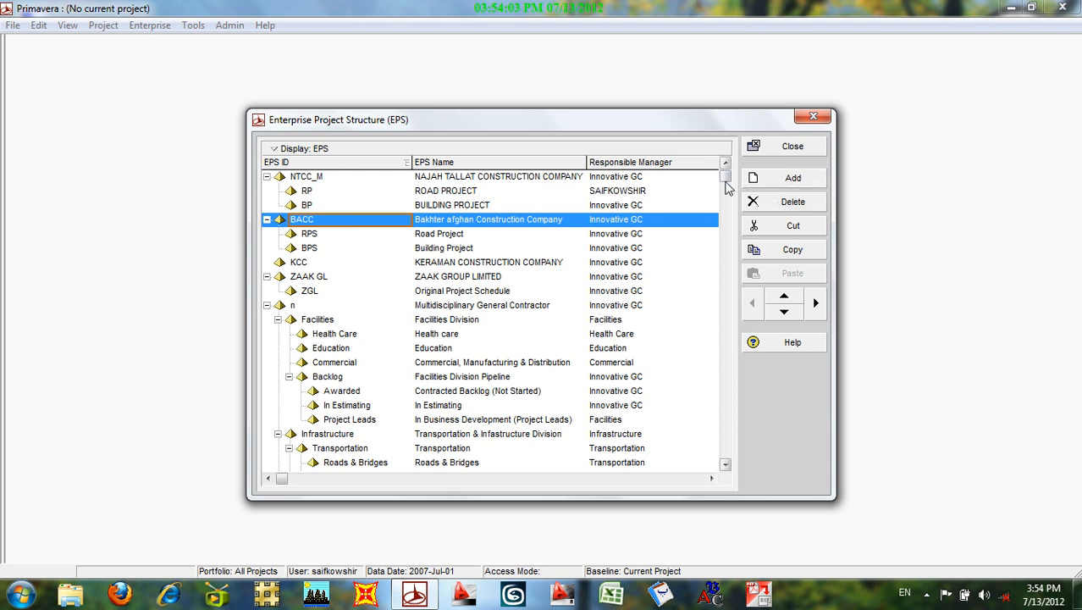
{"action": "left_click_drag", "start_coordinate": [726, 176], "coordinate": [682, 176]}
{"action": "left_click", "coordinate": [325, 152]}
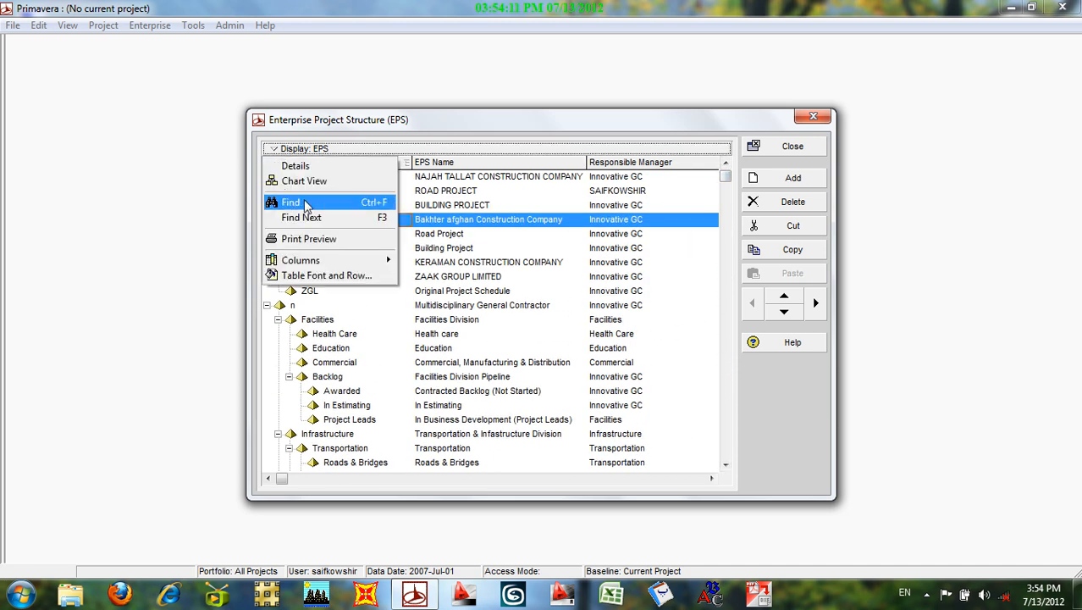
{"action": "left_click", "coordinate": [280, 205]}
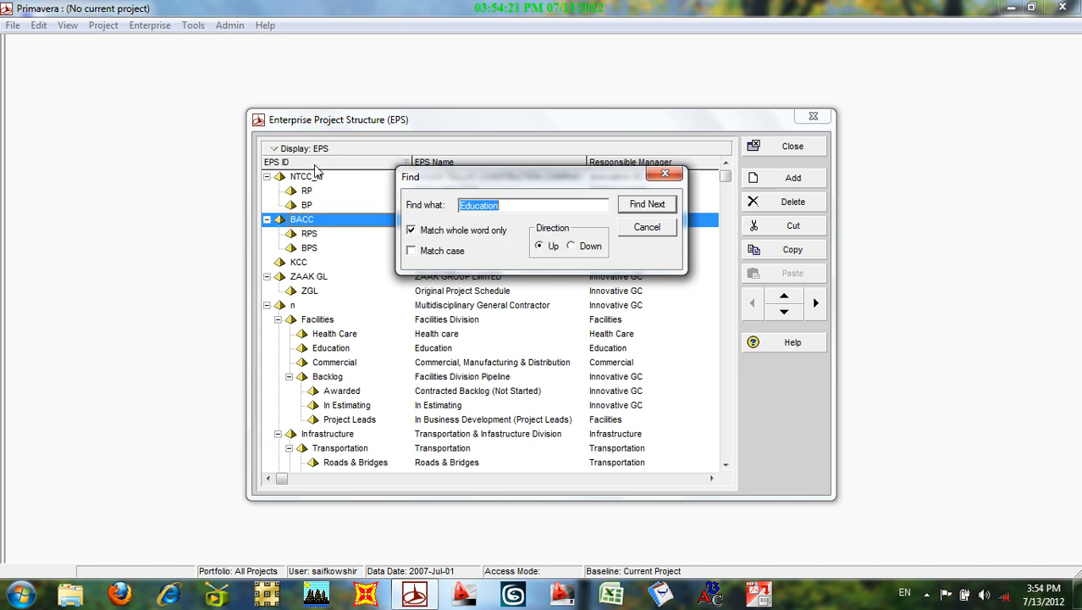
{"action": "left_click", "coordinate": [582, 246]}
{"action": "left_click", "coordinate": [653, 206]}
{"action": "left_click", "coordinate": [653, 207]}
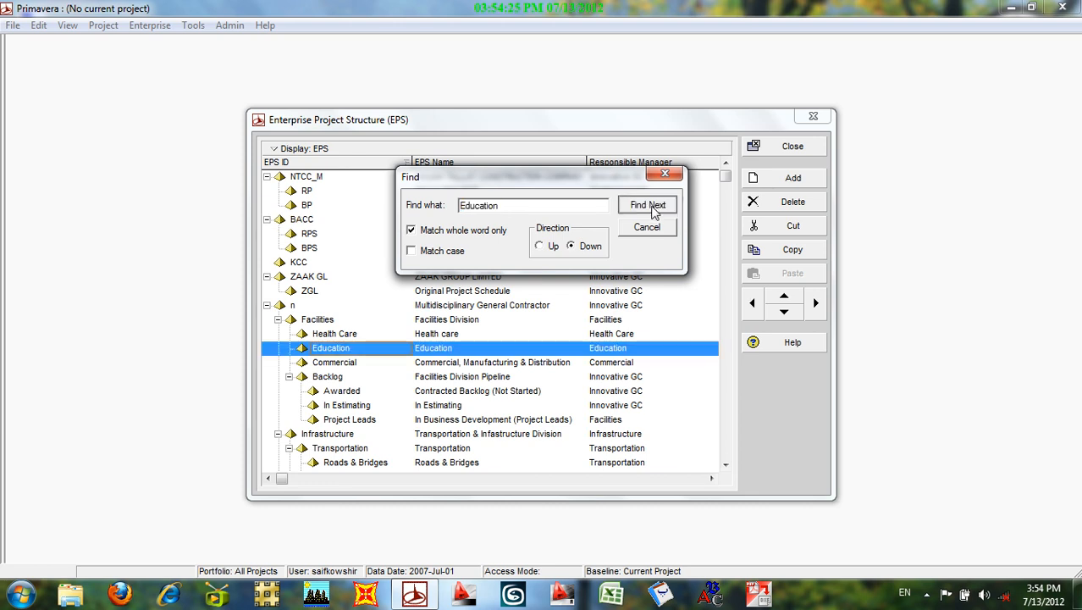
{"action": "left_click", "coordinate": [546, 340]}
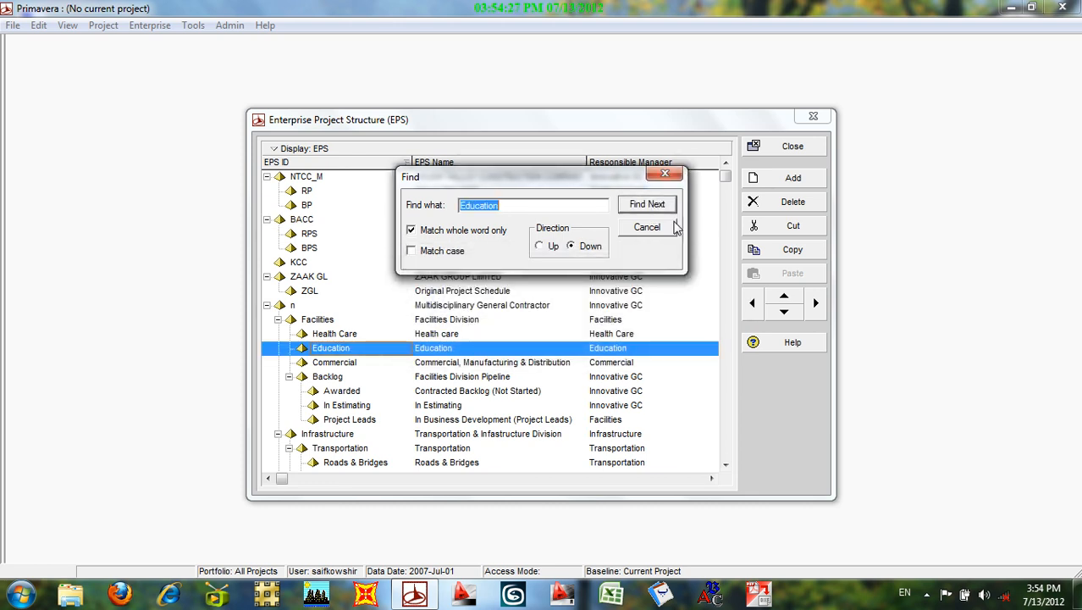
{"action": "left_click", "coordinate": [648, 227]}
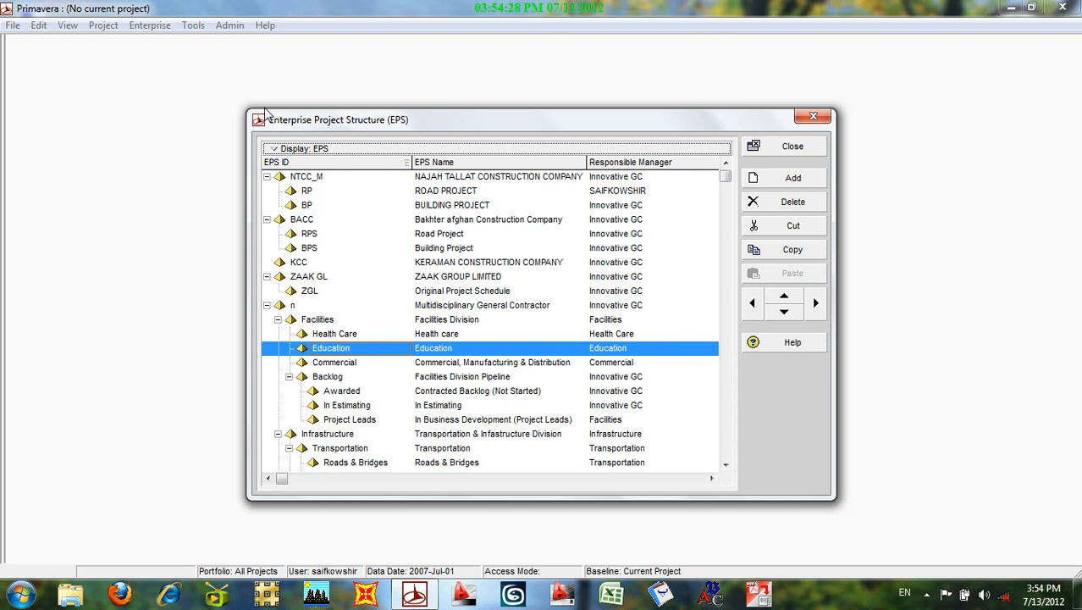
Preview the EPS table as a printout and close the preview.
{"action": "left_click", "coordinate": [280, 149]}
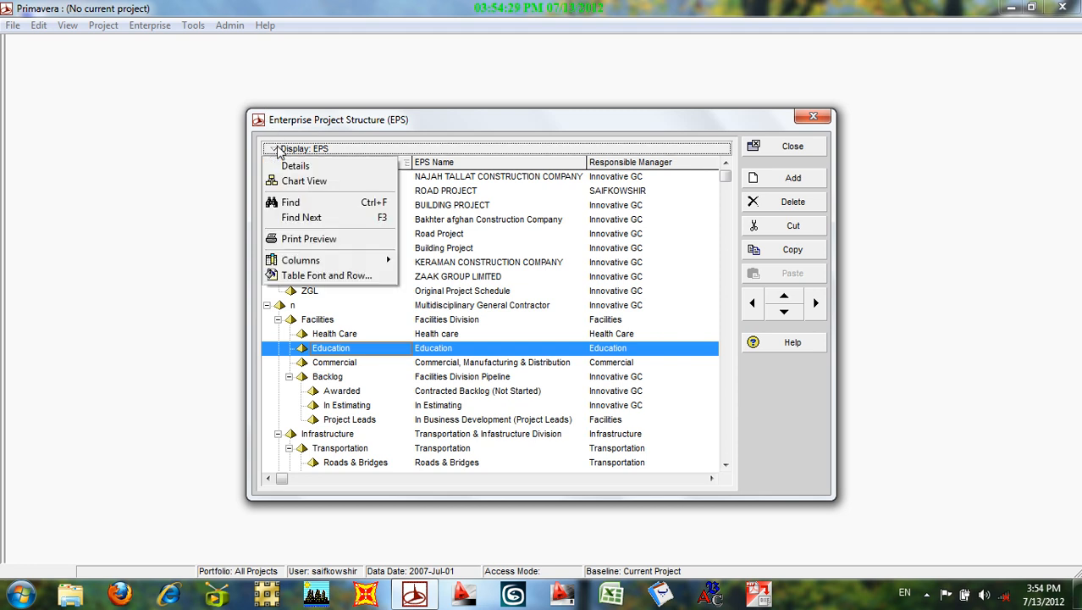
{"action": "left_click", "coordinate": [325, 238]}
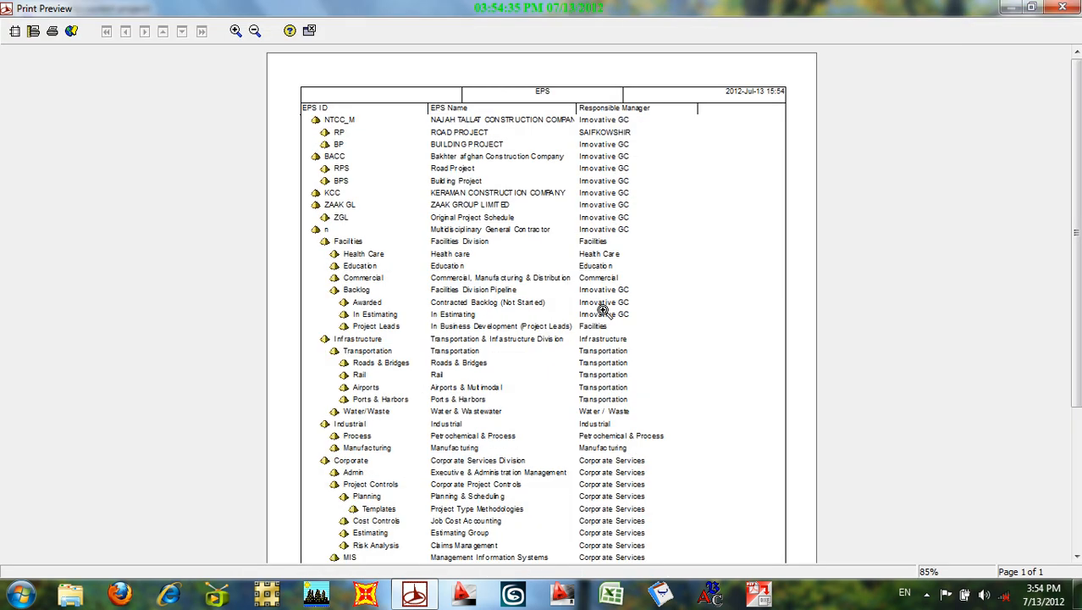
{"action": "left_click", "coordinate": [309, 30]}
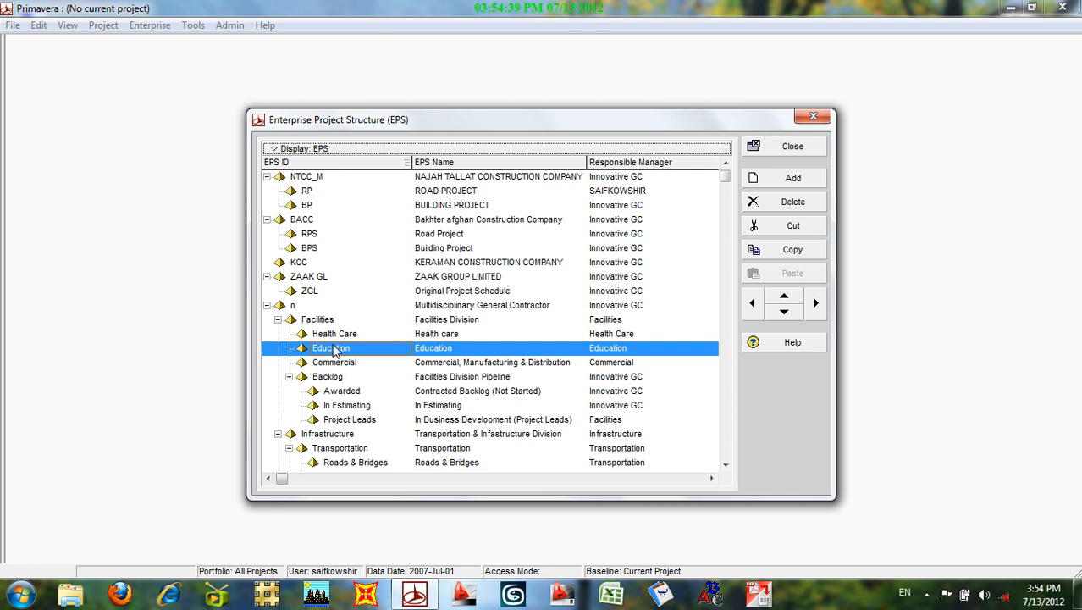
Switch the EPS table to the EPS column layout, without the Responsible Manager column.
{"action": "left_click", "coordinate": [289, 150]}
{"action": "mouse_move", "coordinate": [330, 264]}
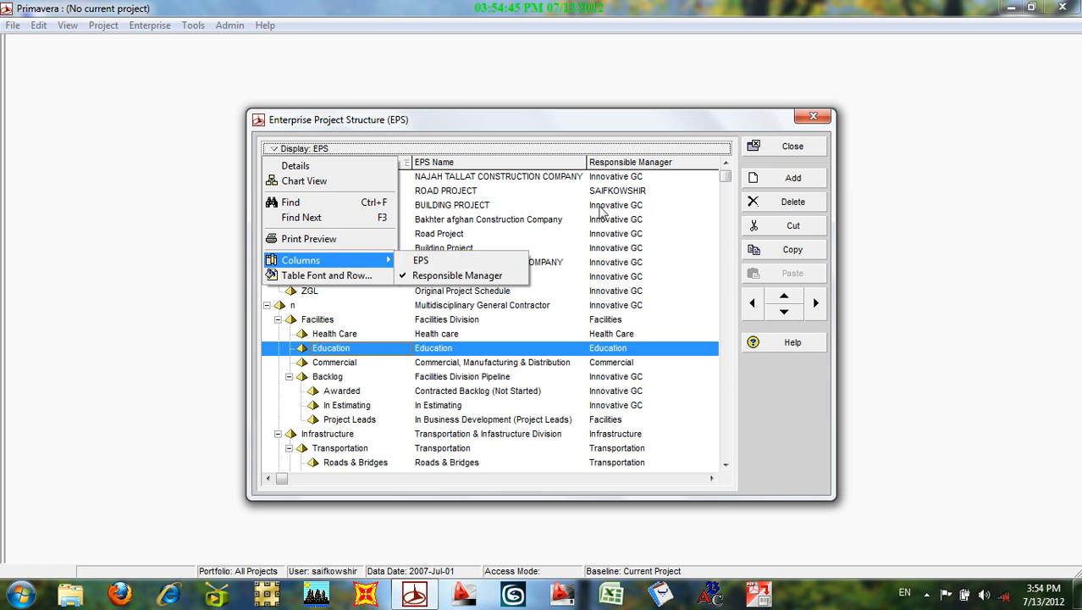
{"action": "left_click", "coordinate": [456, 263]}
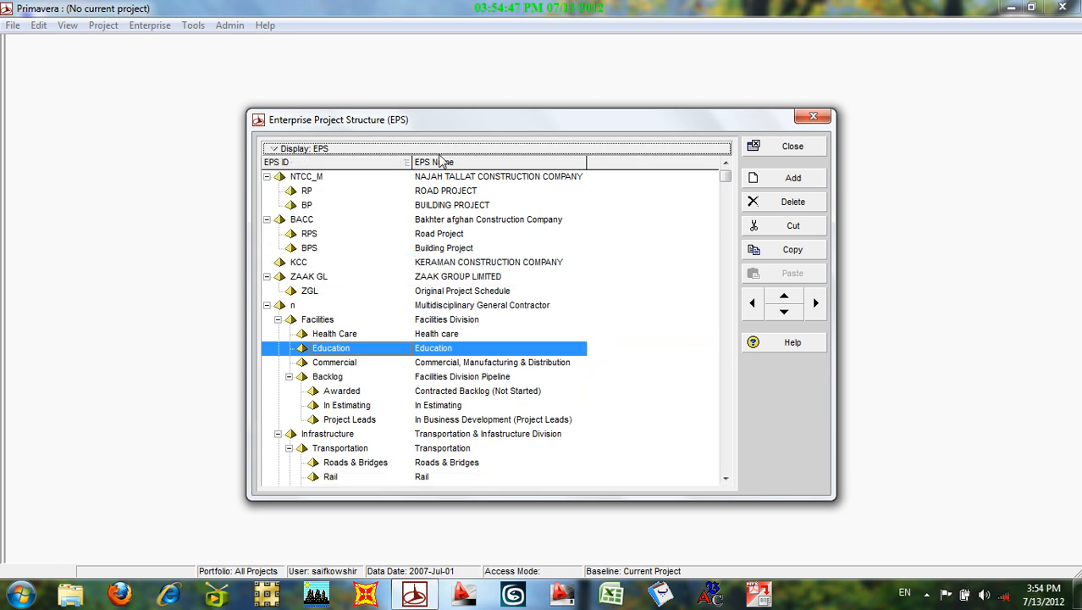
Set the EPS table's font style to Bold and apply it to the table.
{"action": "left_click", "coordinate": [309, 149]}
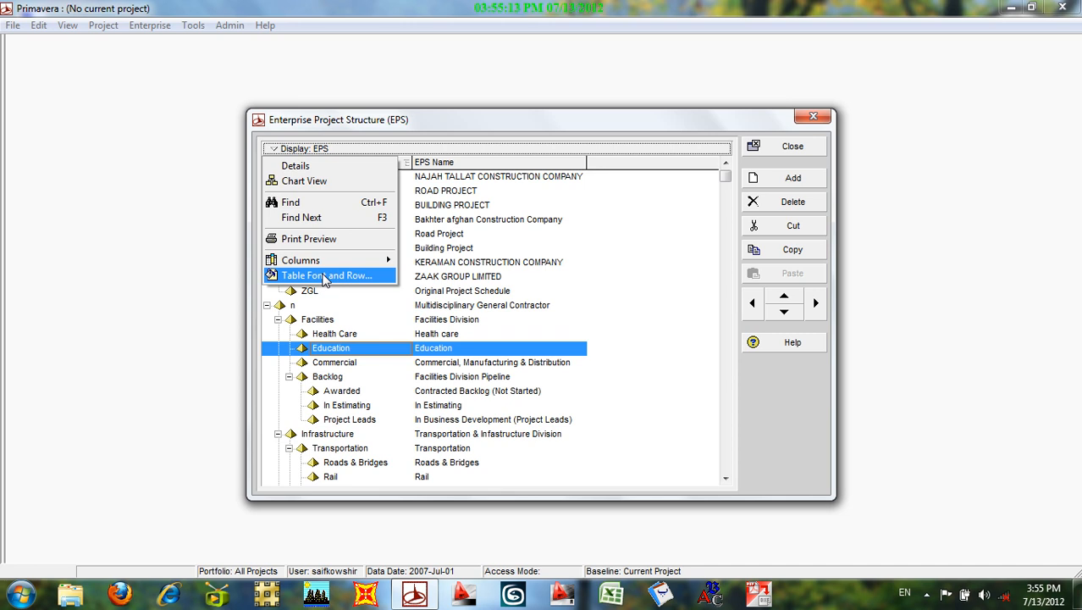
{"action": "left_click", "coordinate": [324, 277]}
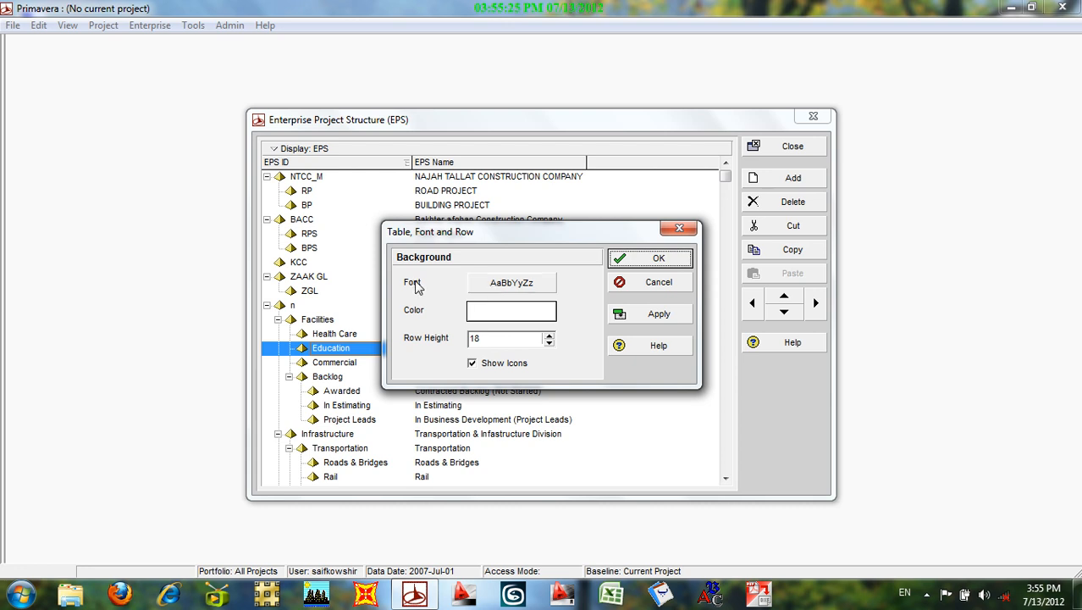
{"action": "left_click", "coordinate": [522, 286]}
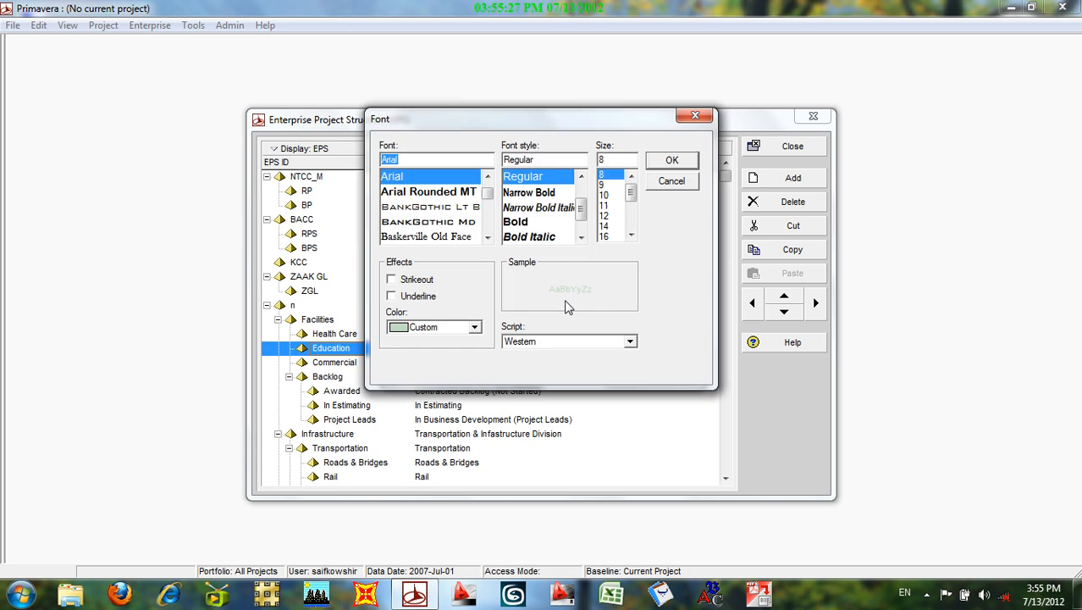
{"action": "left_click", "coordinate": [517, 222]}
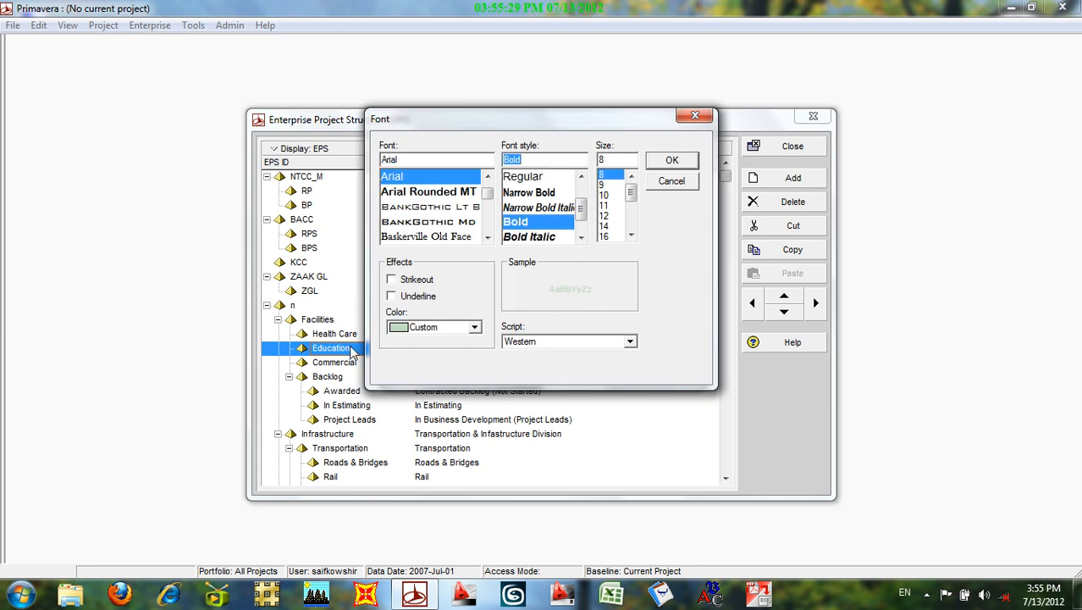
{"action": "left_click", "coordinate": [671, 160]}
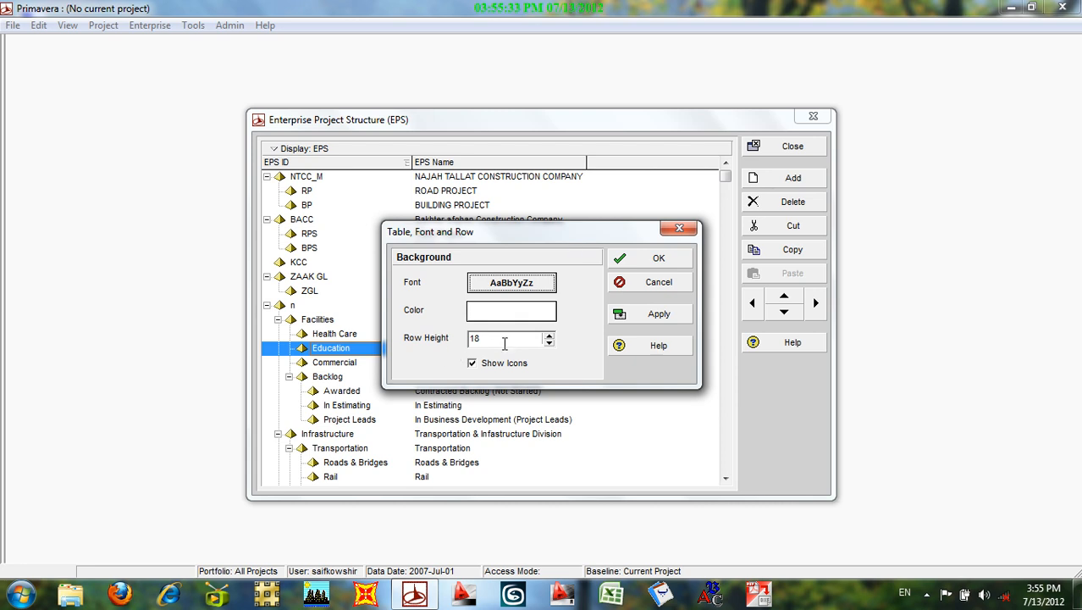
{"action": "left_click", "coordinate": [650, 315]}
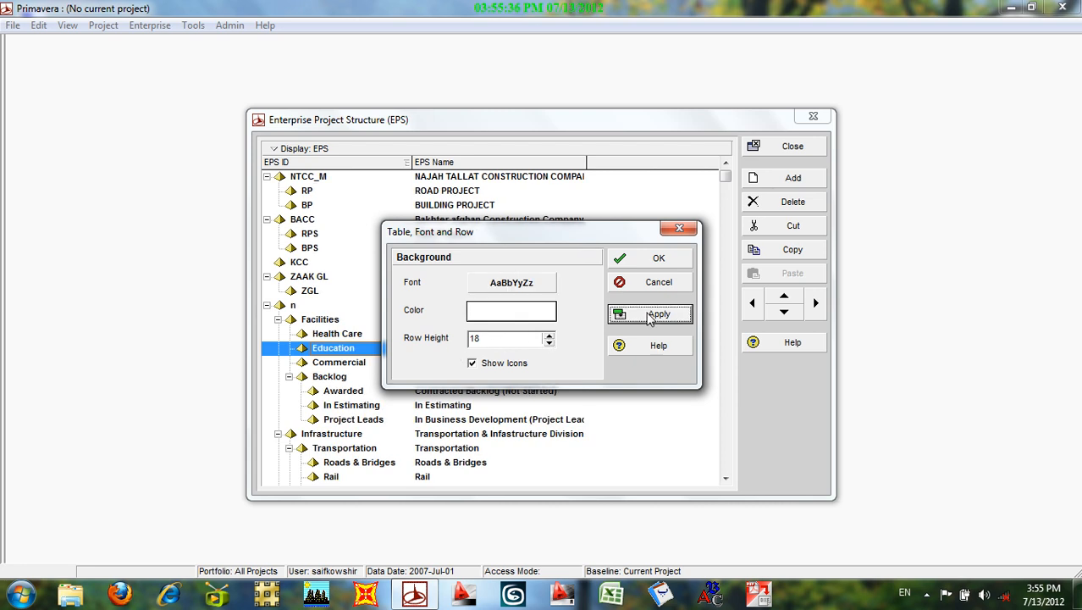
{"action": "left_click", "coordinate": [518, 314]}
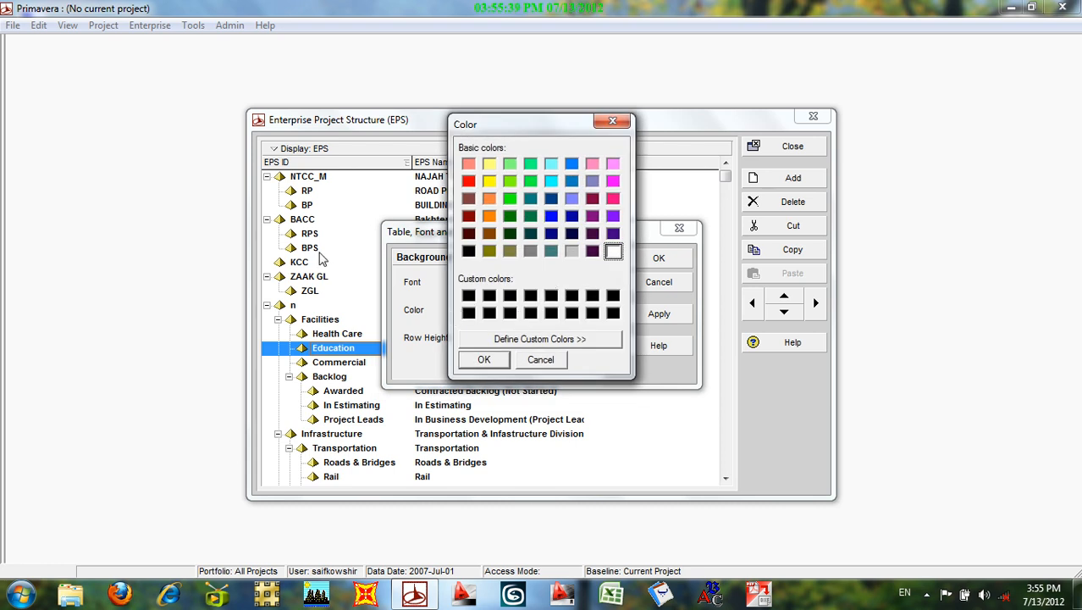
{"action": "left_click", "coordinate": [541, 360]}
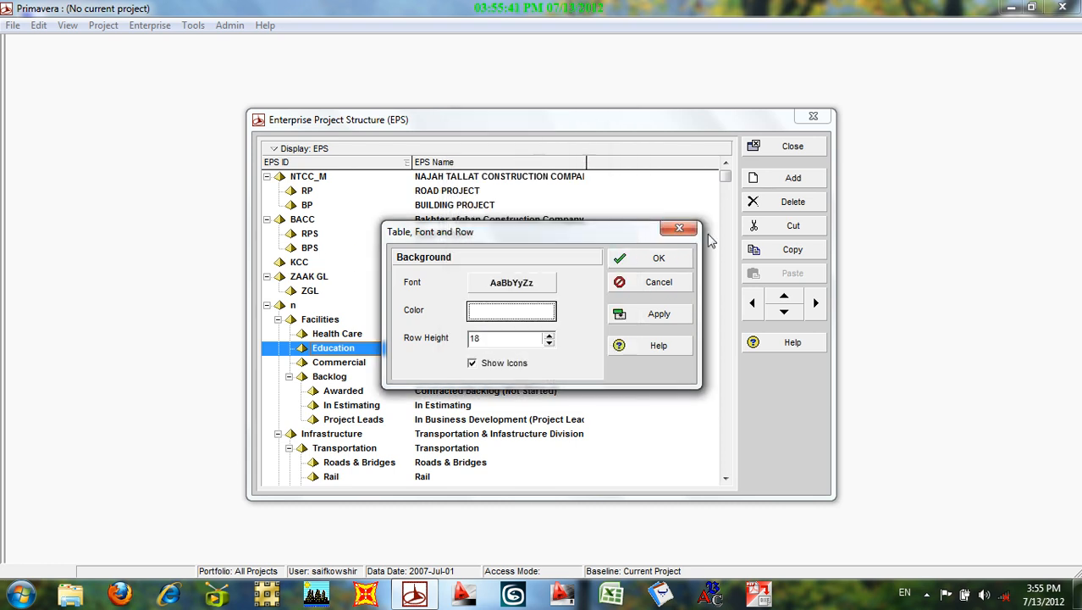
{"action": "left_click", "coordinate": [675, 260]}
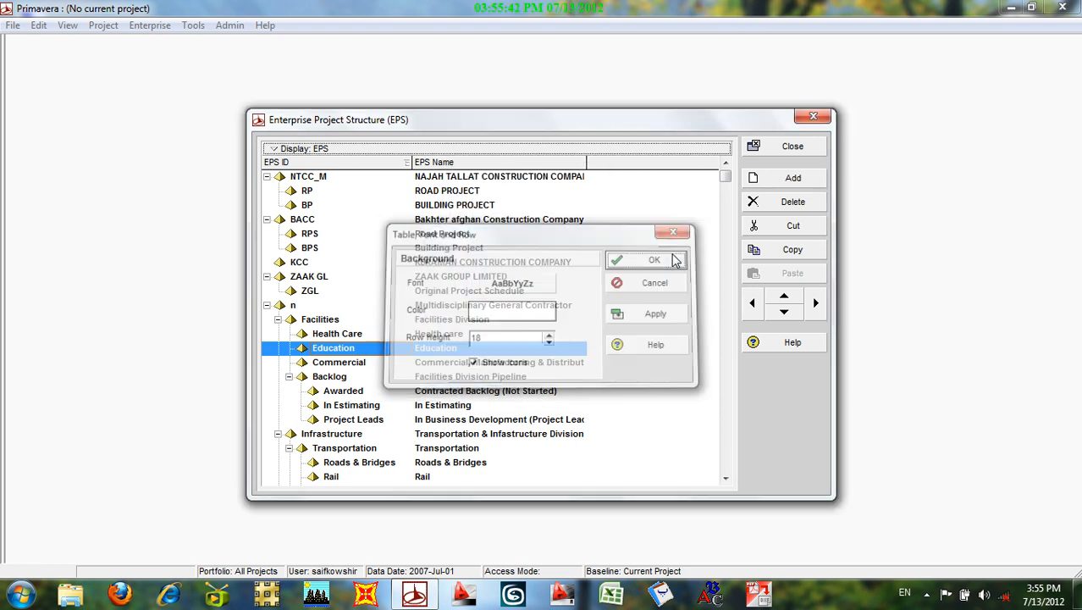
Toggle the EPS details pane, leave it displayed for the Education node, and close the Enterprise Project Structure.
{"action": "left_click", "coordinate": [283, 151]}
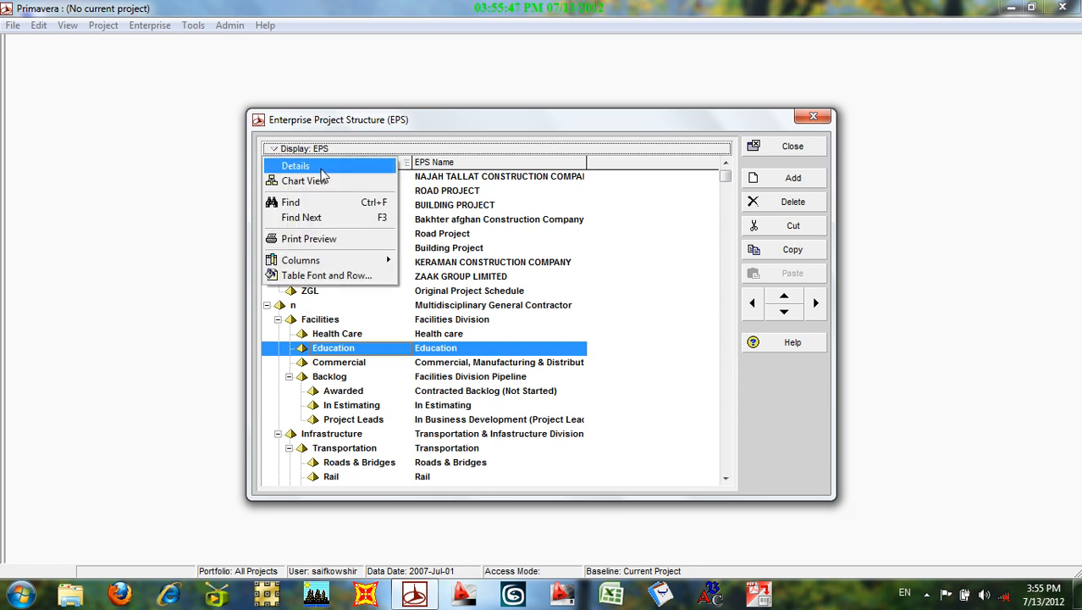
{"action": "left_click", "coordinate": [319, 167]}
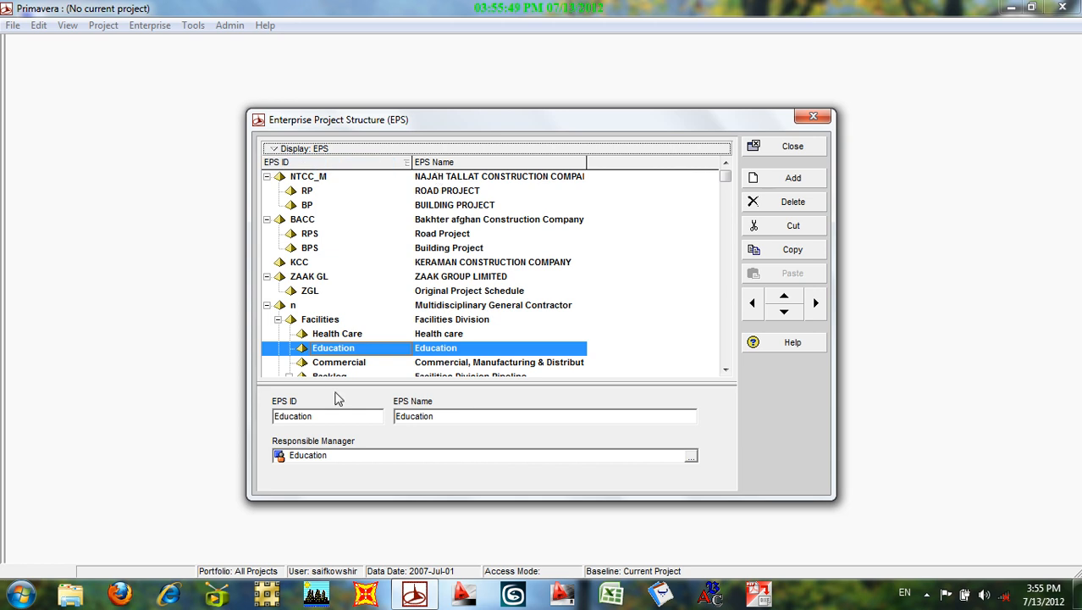
{"action": "left_click", "coordinate": [305, 151]}
{"action": "left_click", "coordinate": [313, 168]}
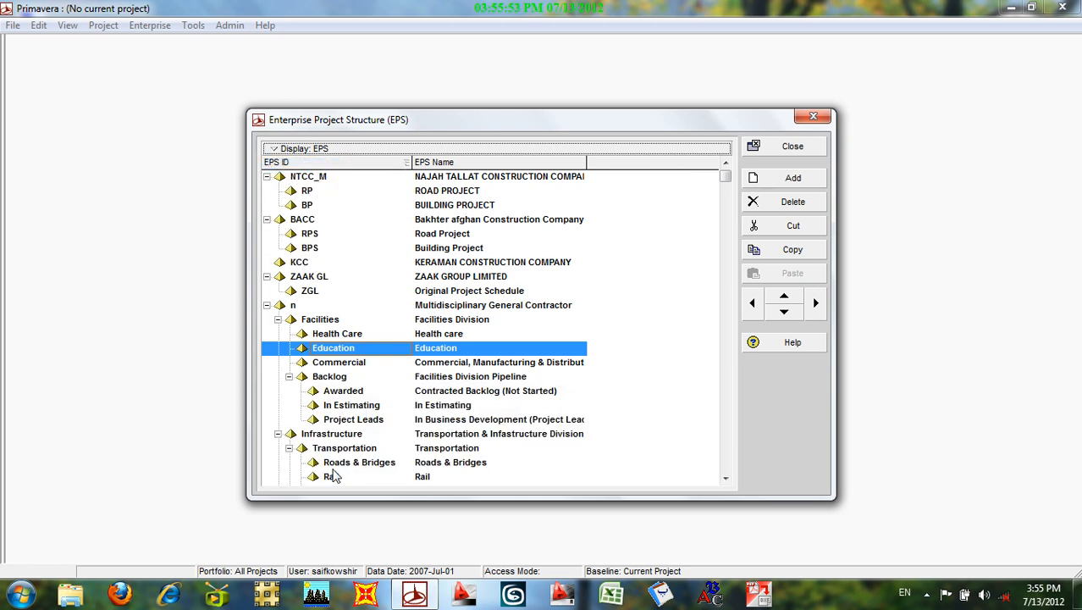
{"action": "left_click", "coordinate": [276, 151]}
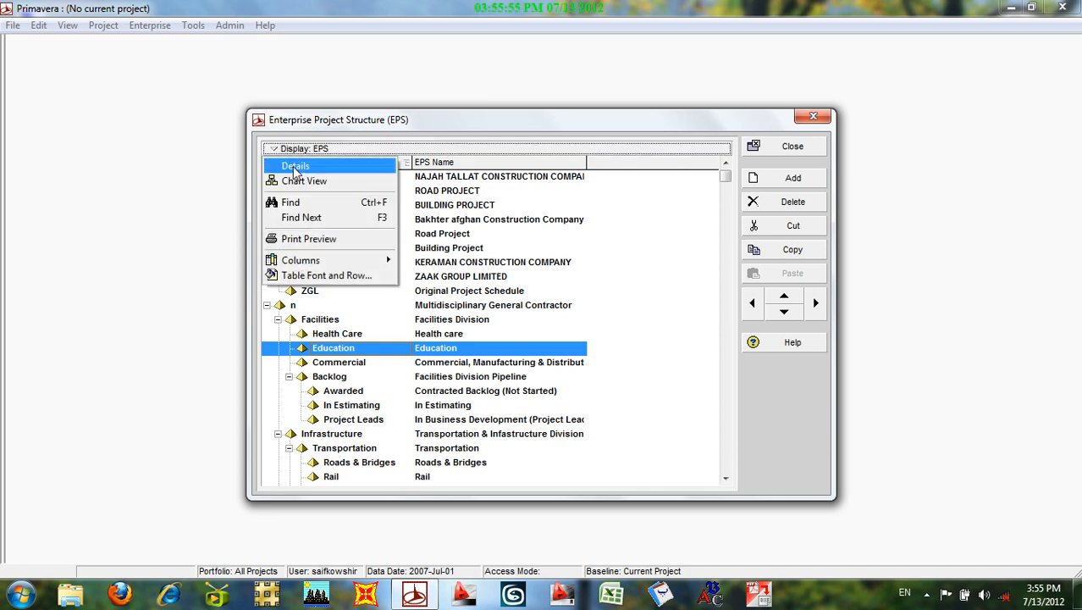
{"action": "left_click", "coordinate": [297, 167]}
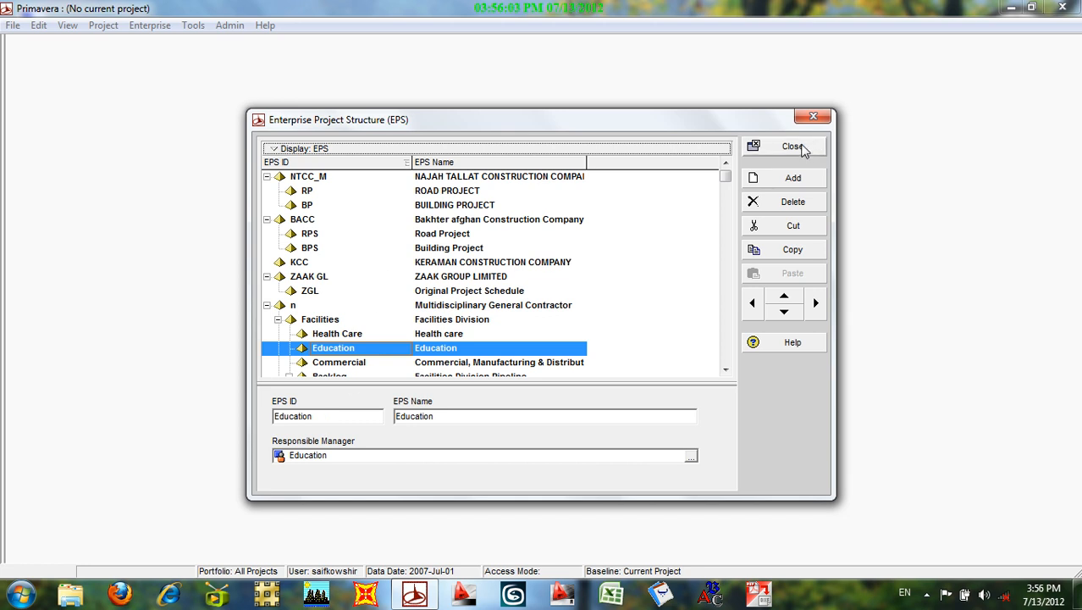
{"action": "left_click", "coordinate": [803, 149]}
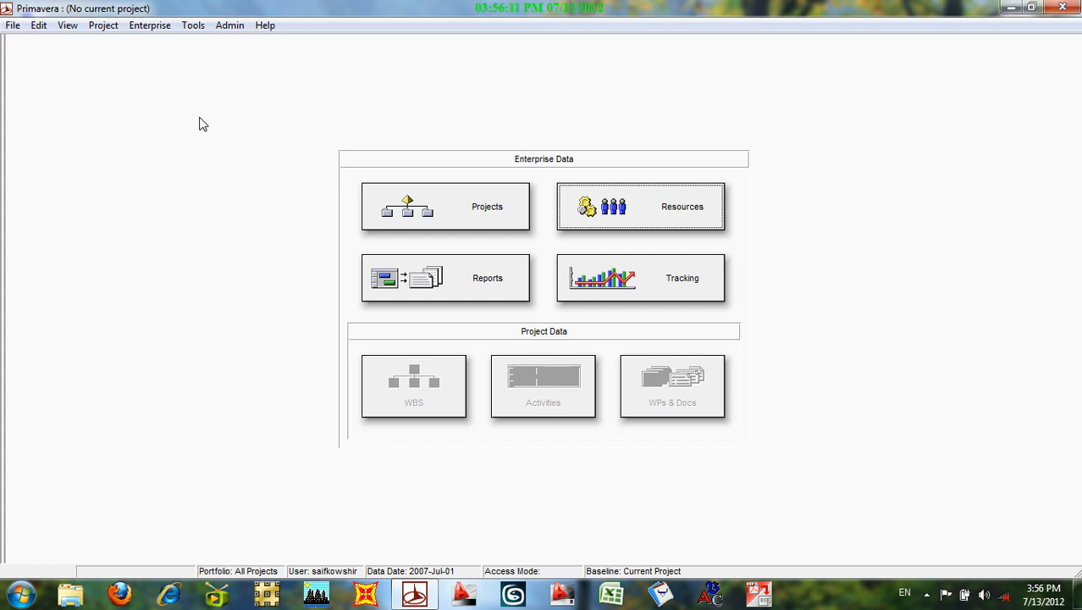
Start a new project and place it under the BPS (Building Project) node of BACC, searching the EPS with "b".
{"action": "left_click", "coordinate": [12, 26]}
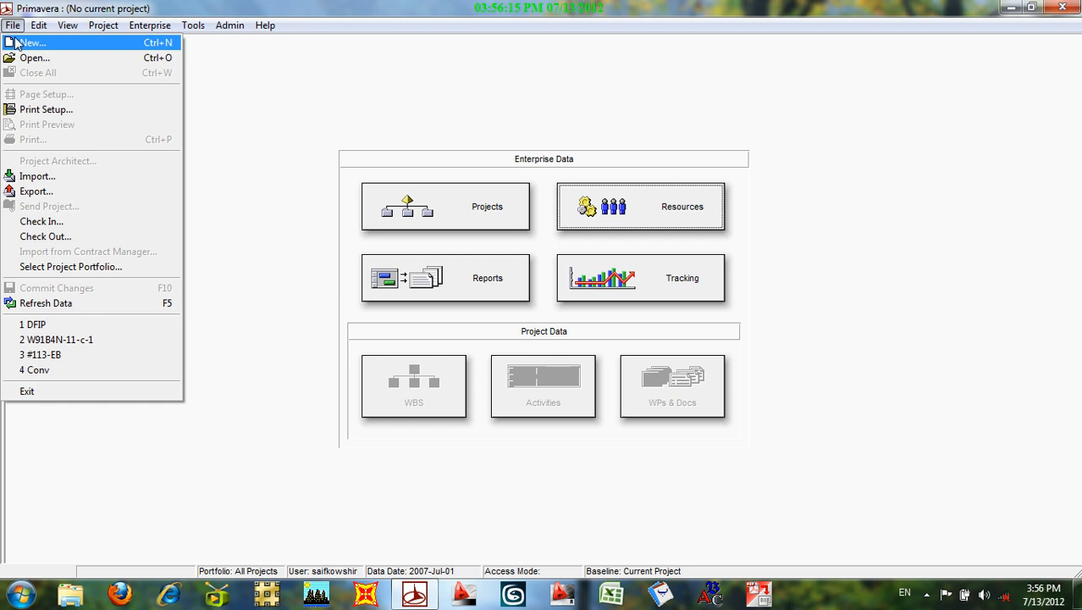
{"action": "left_click", "coordinate": [14, 43]}
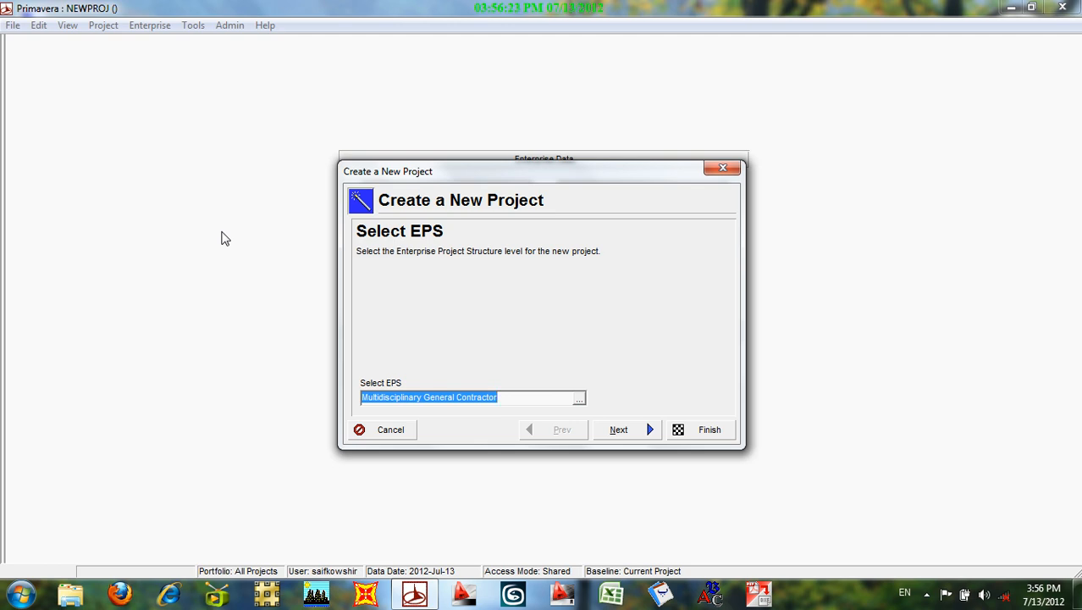
{"action": "left_click", "coordinate": [580, 402]}
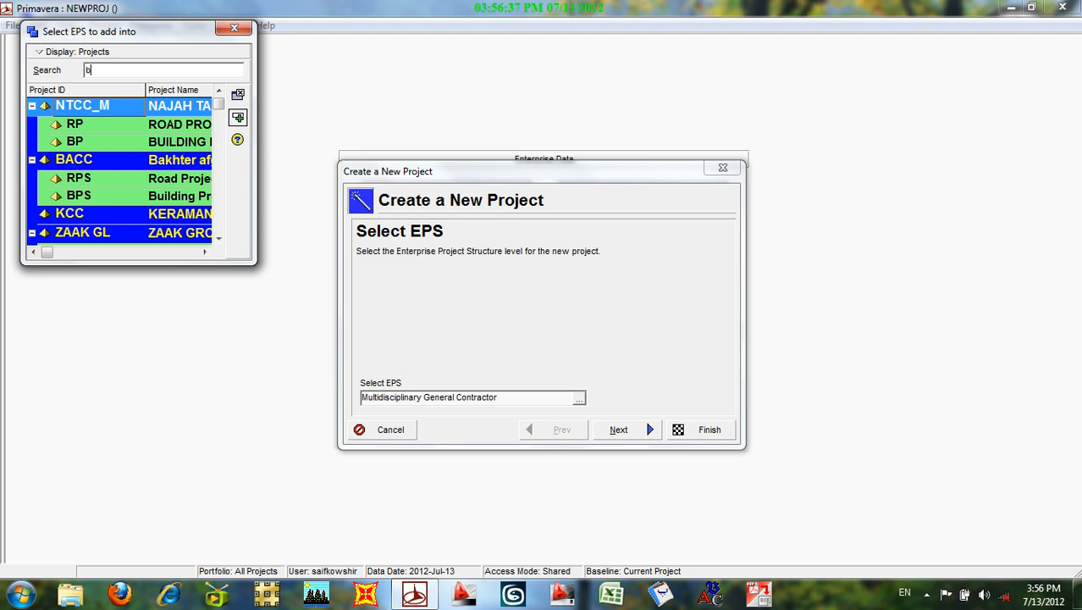
{"action": "type", "text": "b"}
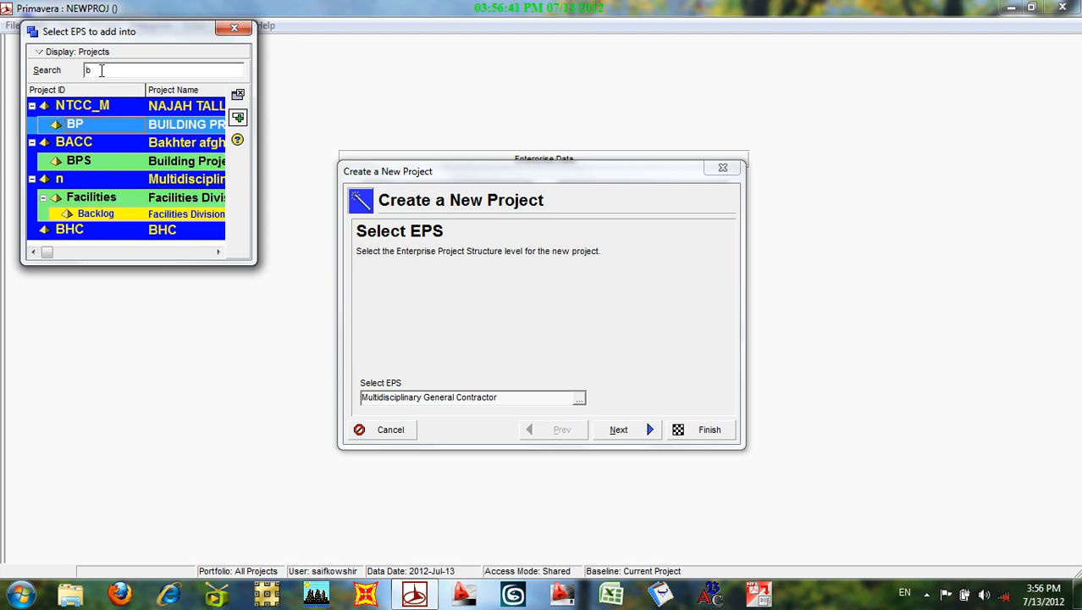
{"action": "type", "text": "a"}
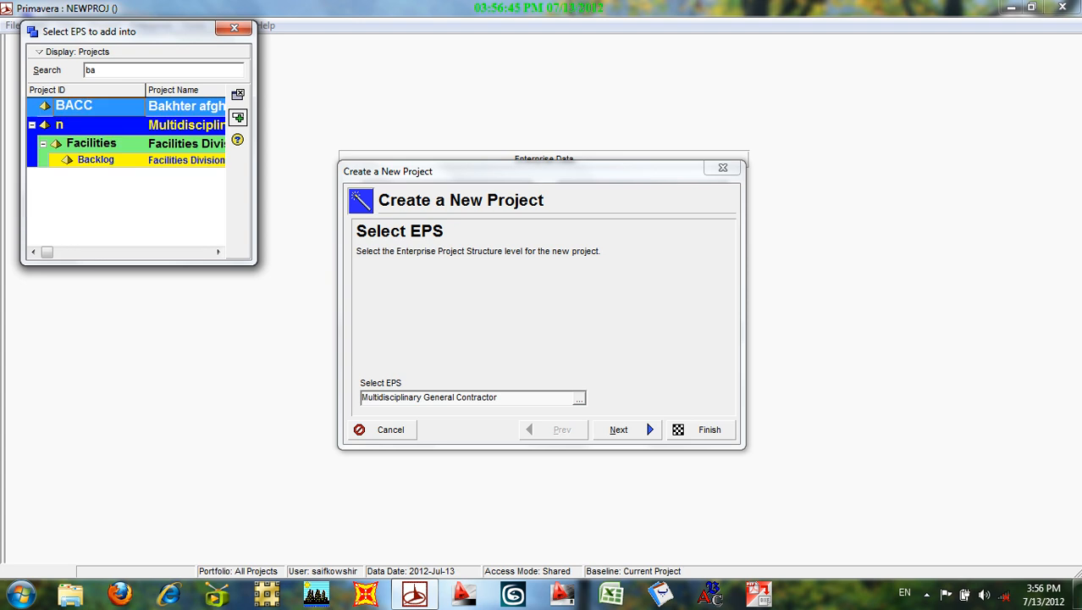
{"action": "key", "text": "BackSpace"}
{"action": "key", "text": "BackSpace"}
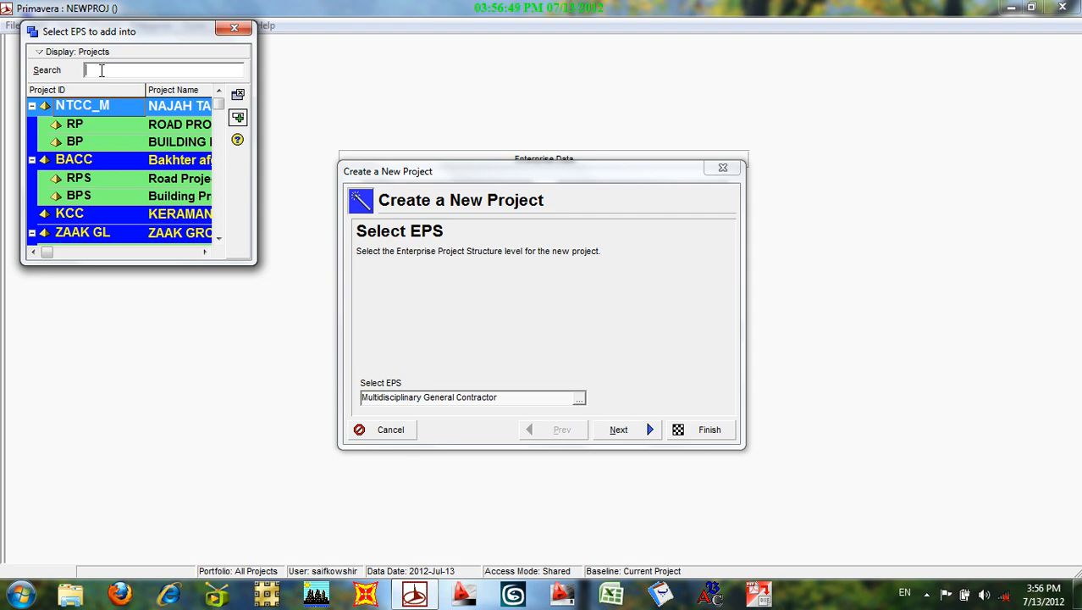
{"action": "type", "text": "b"}
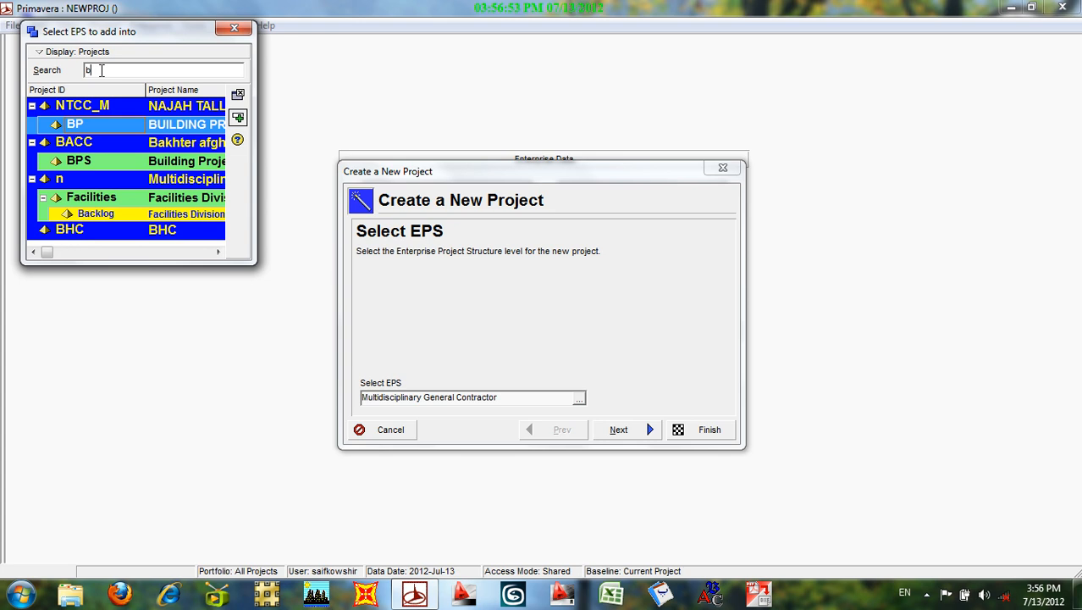
{"action": "left_click", "coordinate": [137, 162]}
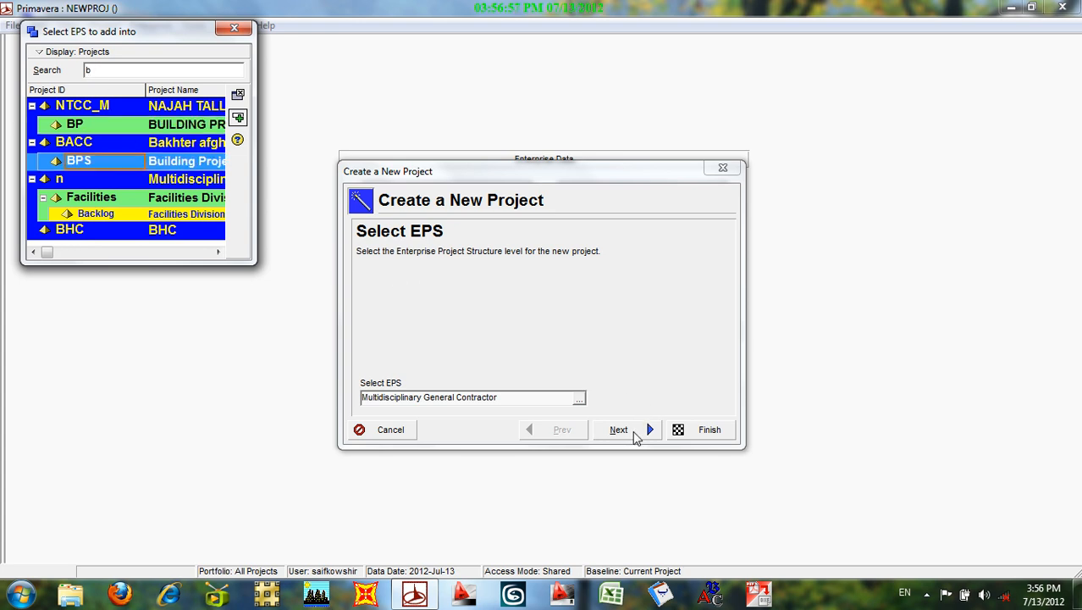
{"action": "left_click", "coordinate": [238, 119]}
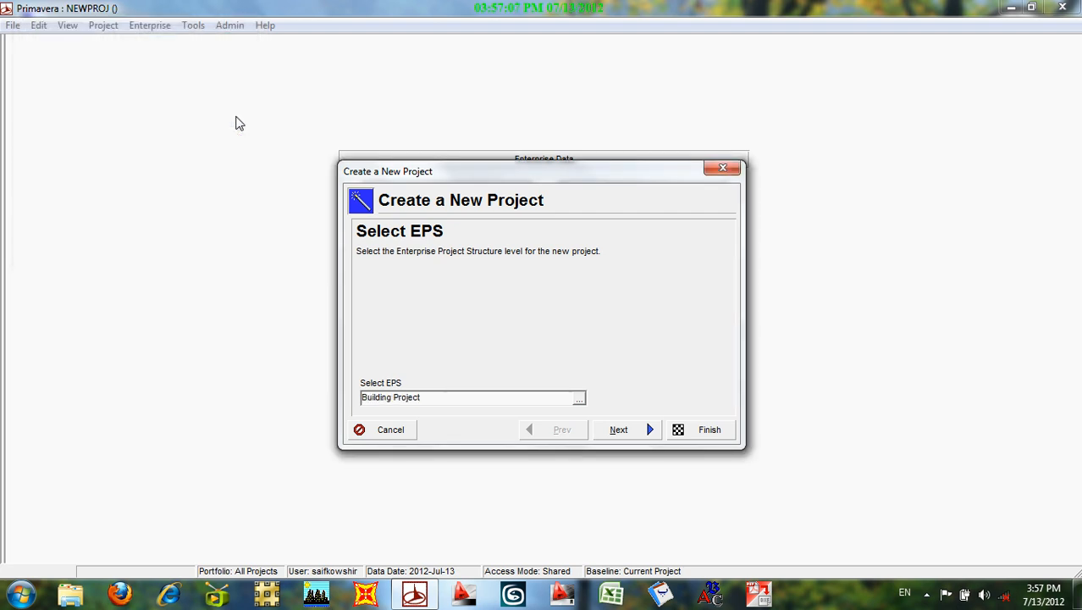
{"action": "left_click", "coordinate": [617, 432]}
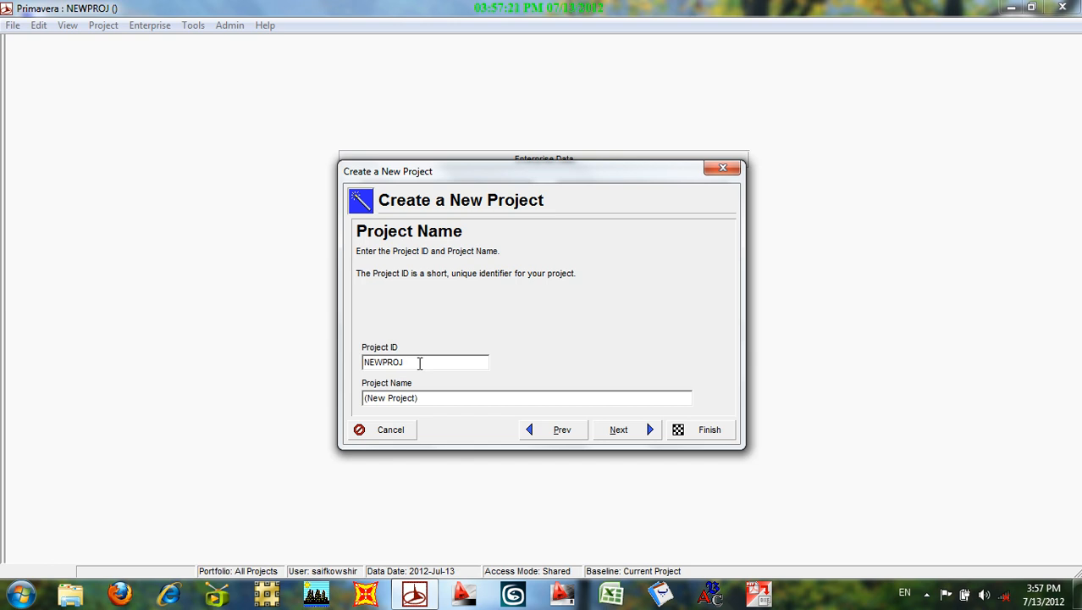
Set the new project's ID to BP100.
{"action": "key", "text": "BackSpace"}
{"action": "key", "text": "BackSpace"}
{"action": "key", "text": "BackSpace"}
{"action": "key", "text": "BackSpace"}
{"action": "key", "text": "BackSpace"}
{"action": "key", "text": "BackSpace"}
{"action": "key", "text": "BackSpace"}
{"action": "type", "text": "m"}
{"action": "key", "text": "BackSpace"}
{"action": "type", "text": "BP100"}
Name the project "Abtala HIgh School" and continue to the project dates.
{"action": "left_click", "coordinate": [430, 402]}
{"action": "key", "text": "BackSpace"}
{"action": "key", "text": "BackSpace"}
{"action": "key", "text": "BackSpace"}
{"action": "key", "text": "BackSpace"}
{"action": "key", "text": "BackSpace"}
{"action": "key", "text": "BackSpace"}
{"action": "key", "text": "BackSpace"}
{"action": "key", "text": "BackSpace"}
{"action": "key", "text": "BackSpace"}
{"action": "key", "text": "BackSpace"}
{"action": "key", "text": "BackSpace"}
{"action": "key", "text": "BackSpace"}
{"action": "key", "text": "BackSpace"}
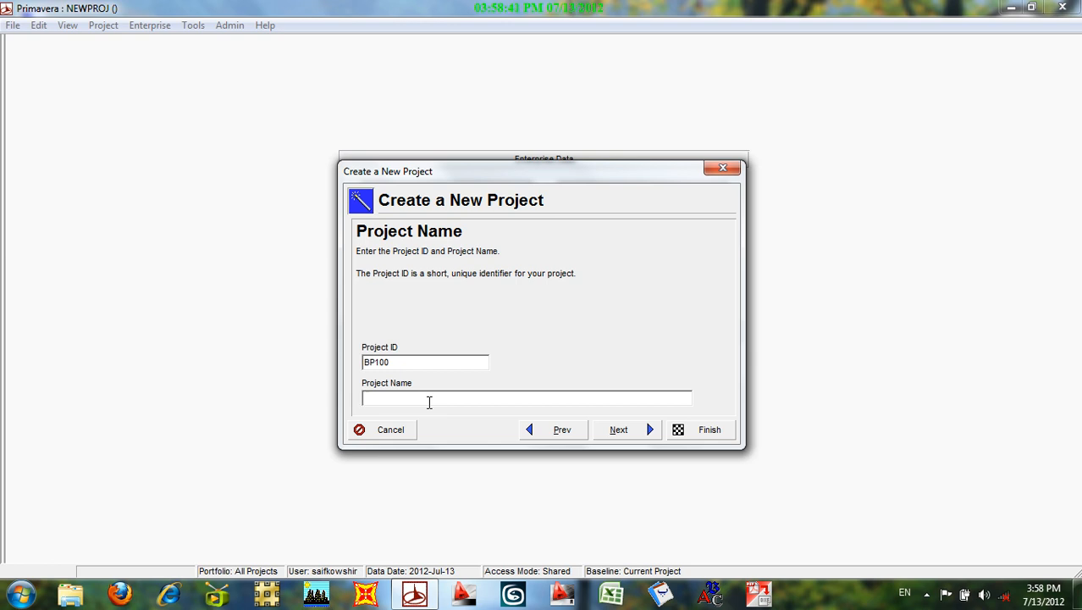
{"action": "type", "text": "Abtala High School Project"}
{"action": "key", "text": "BackSpace"}
{"action": "key", "text": "BackSpace"}
{"action": "key", "text": "BackSpace"}
{"action": "key", "text": "BackSpace"}
{"action": "key", "text": "BackSpace"}
{"action": "key", "text": "BackSpace"}
{"action": "key", "text": "BackSpace"}
{"action": "key", "text": "BackSpace"}
{"action": "left_click", "coordinate": [624, 436]}
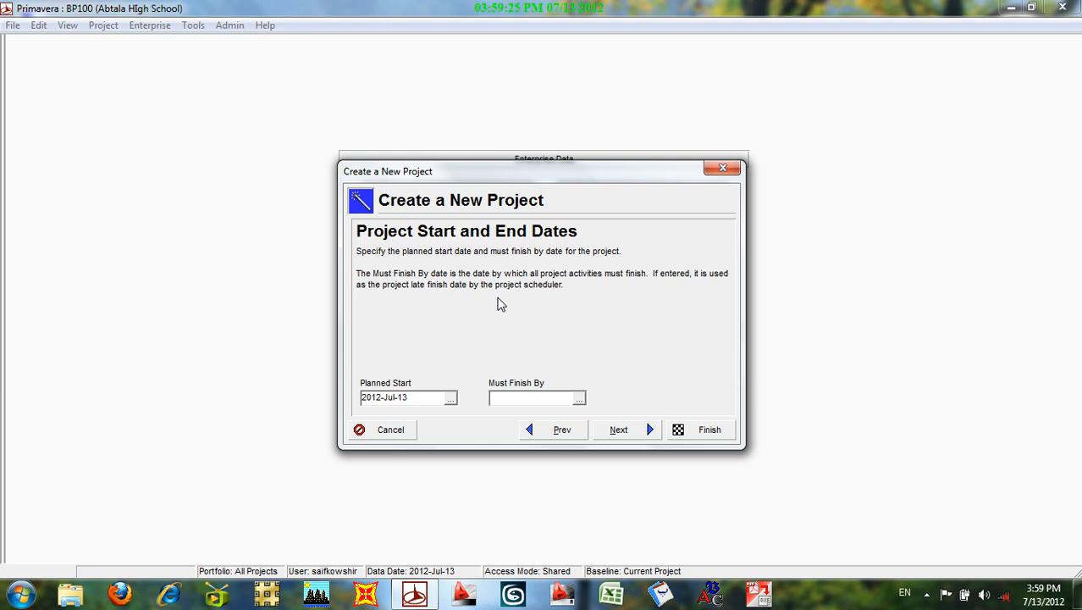
Set the project's planned start date to 2012-Jul-25.
{"action": "left_click", "coordinate": [450, 402]}
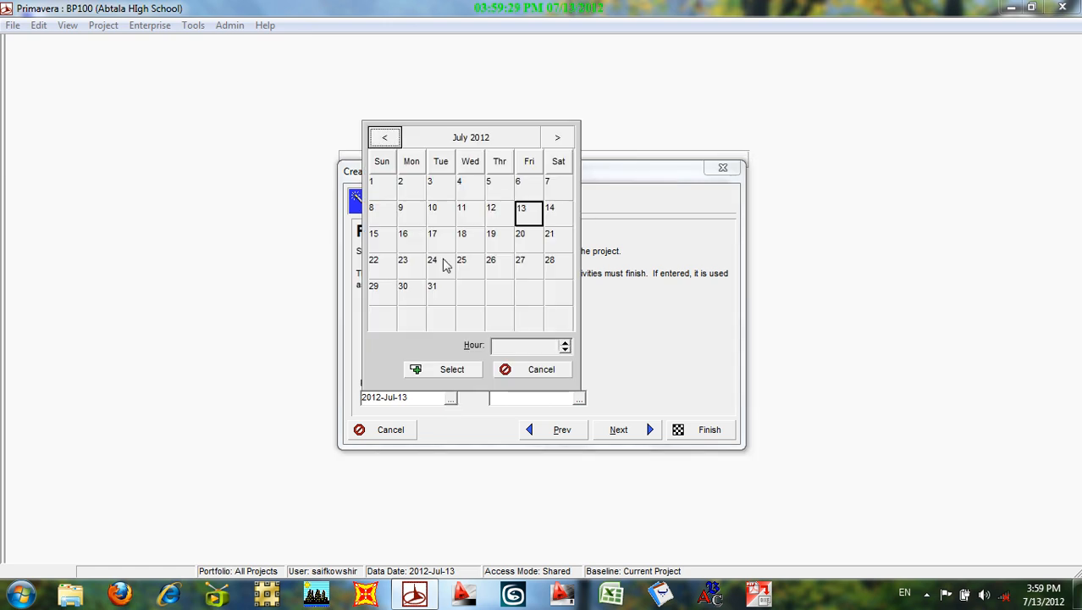
{"action": "left_click", "coordinate": [469, 268]}
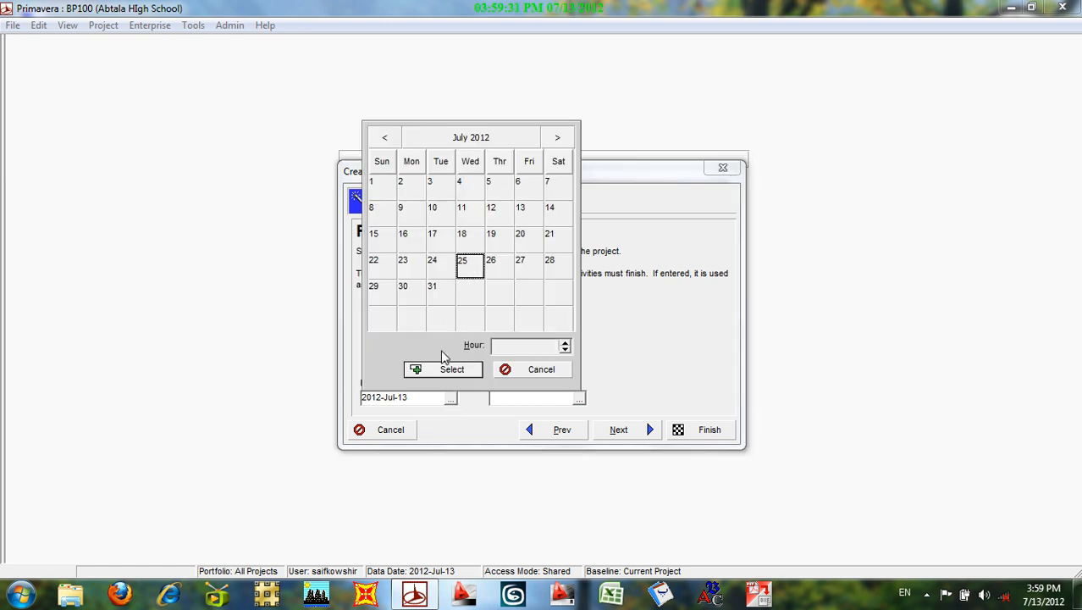
{"action": "left_click", "coordinate": [440, 375]}
{"action": "left_click", "coordinate": [439, 375]}
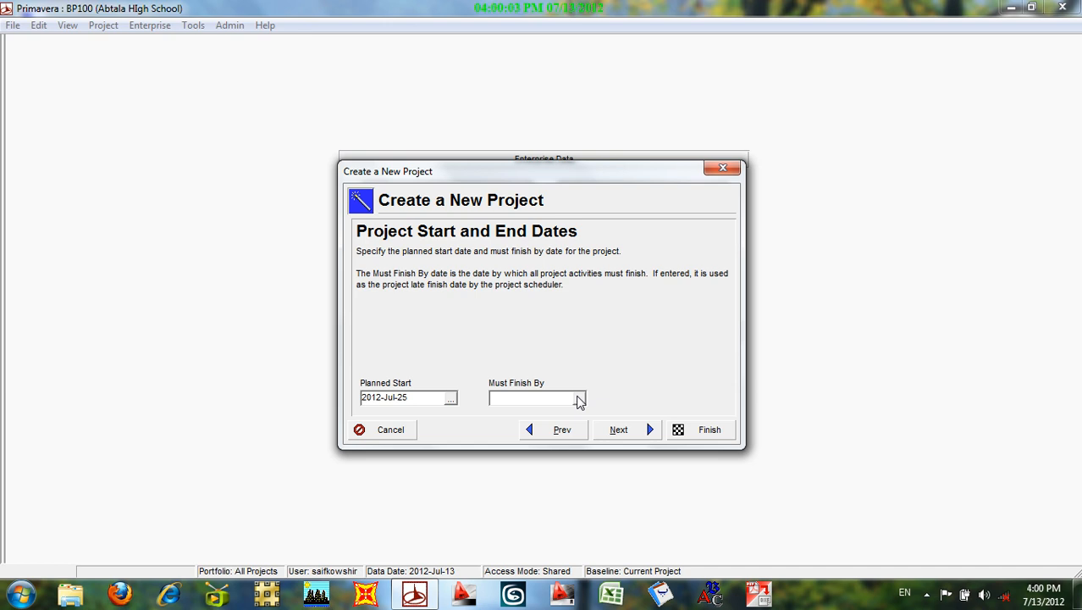
Set the project's Must Finish By date to 2012-Dec-13.
{"action": "left_click", "coordinate": [579, 398]}
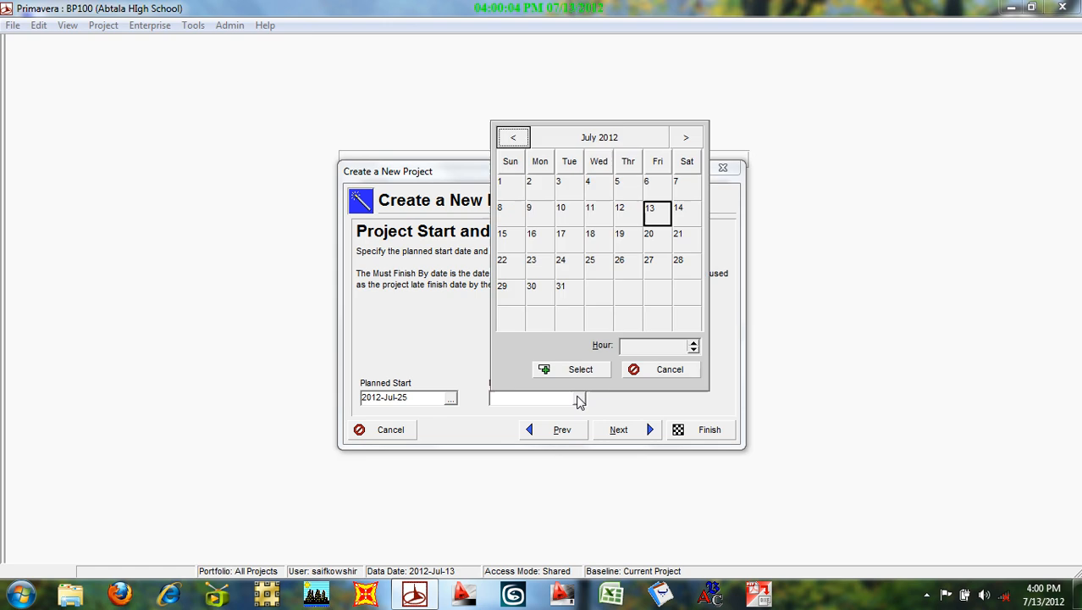
{"action": "left_click", "coordinate": [686, 138]}
{"action": "left_click", "coordinate": [687, 138]}
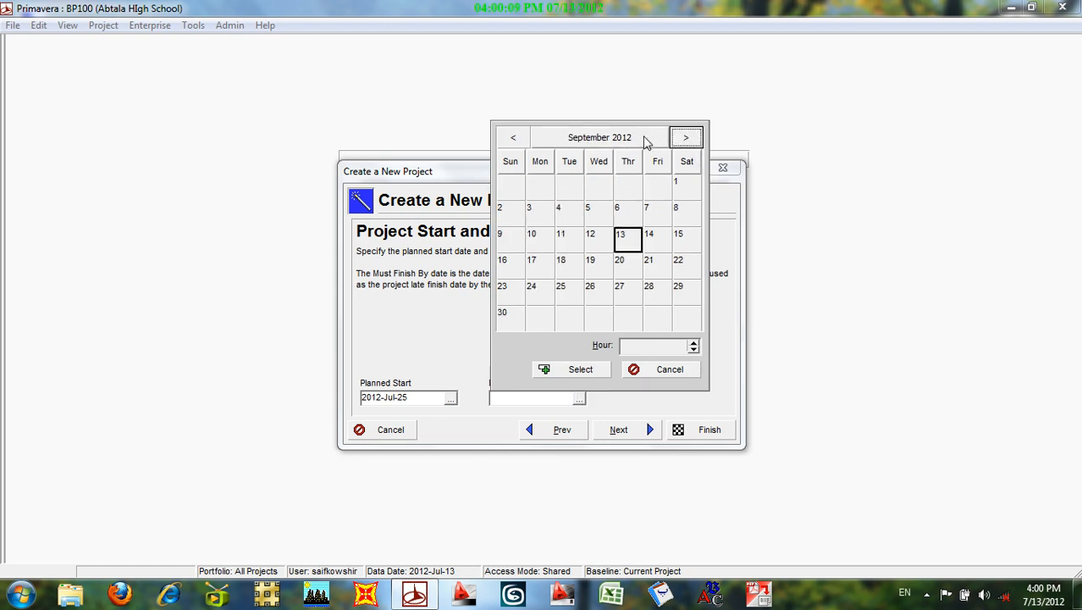
{"action": "left_click", "coordinate": [644, 139]}
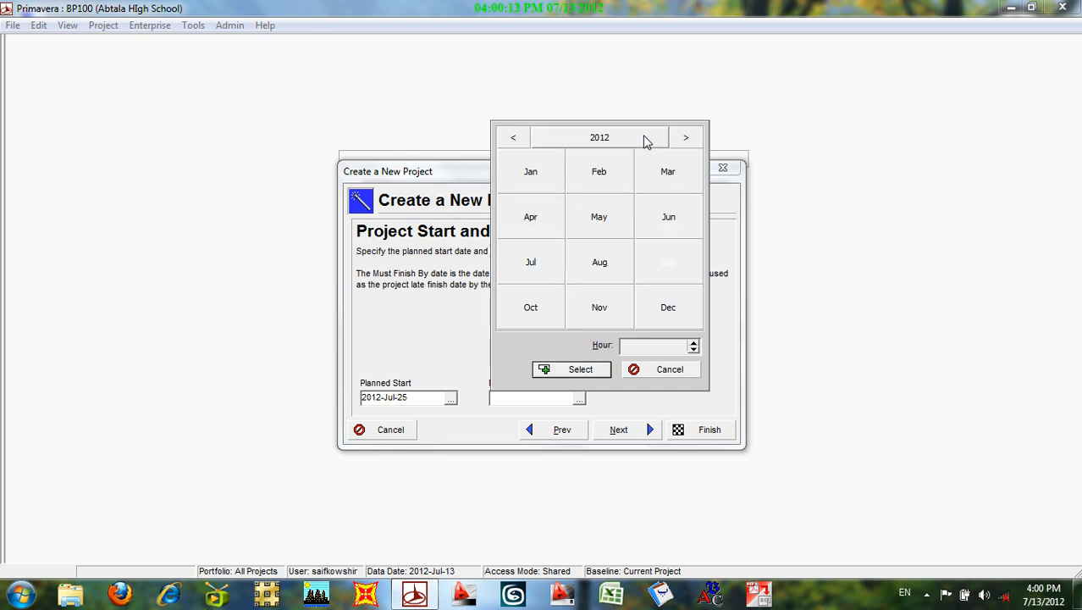
{"action": "left_click", "coordinate": [686, 139]}
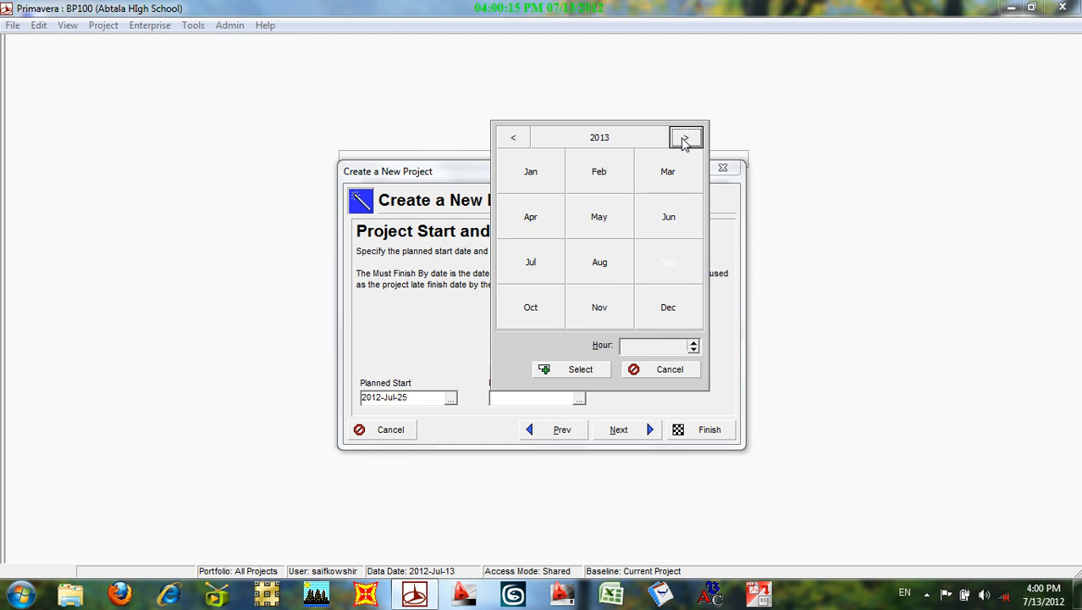
{"action": "left_click", "coordinate": [514, 138]}
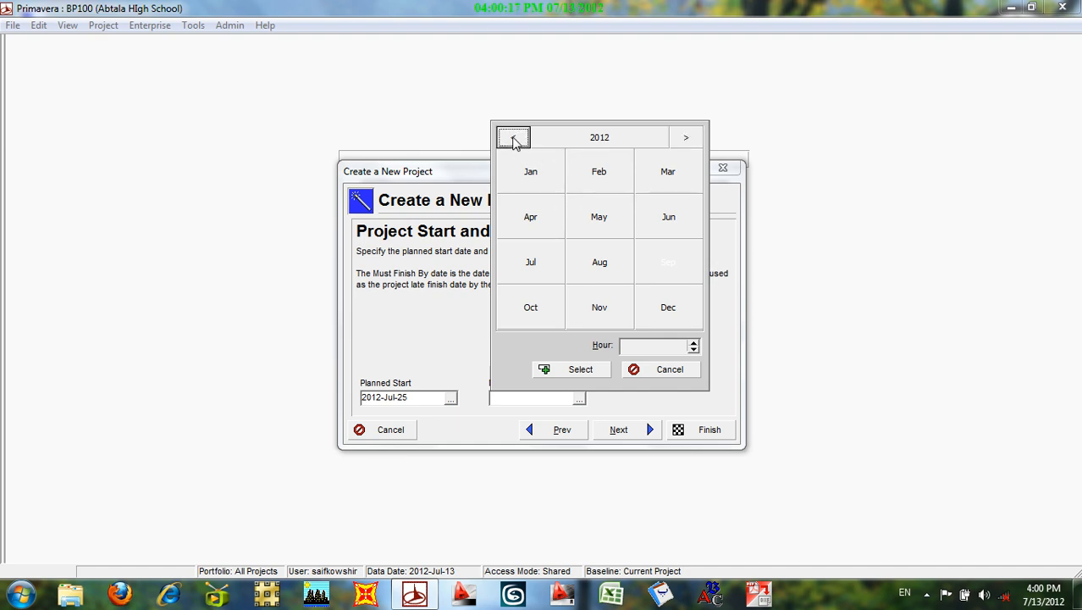
{"action": "left_click", "coordinate": [572, 144]}
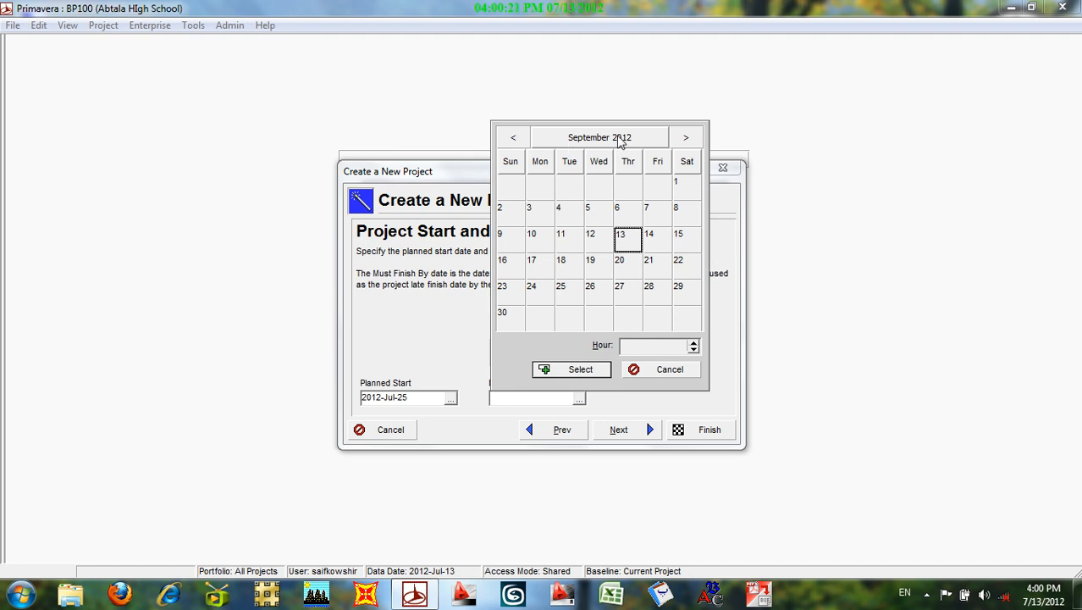
{"action": "left_click", "coordinate": [574, 141]}
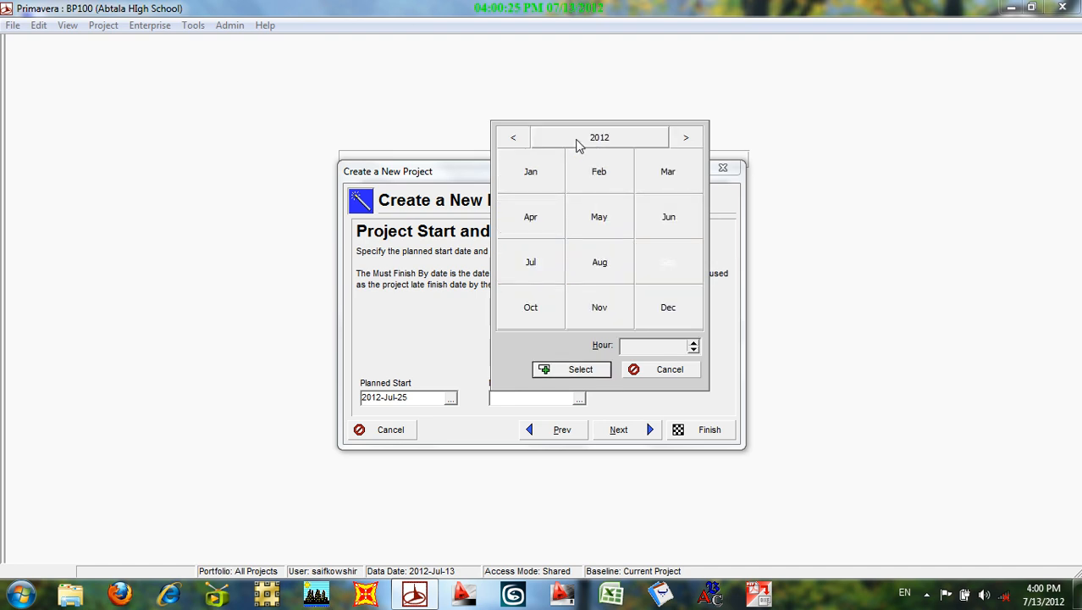
{"action": "left_click", "coordinate": [687, 139]}
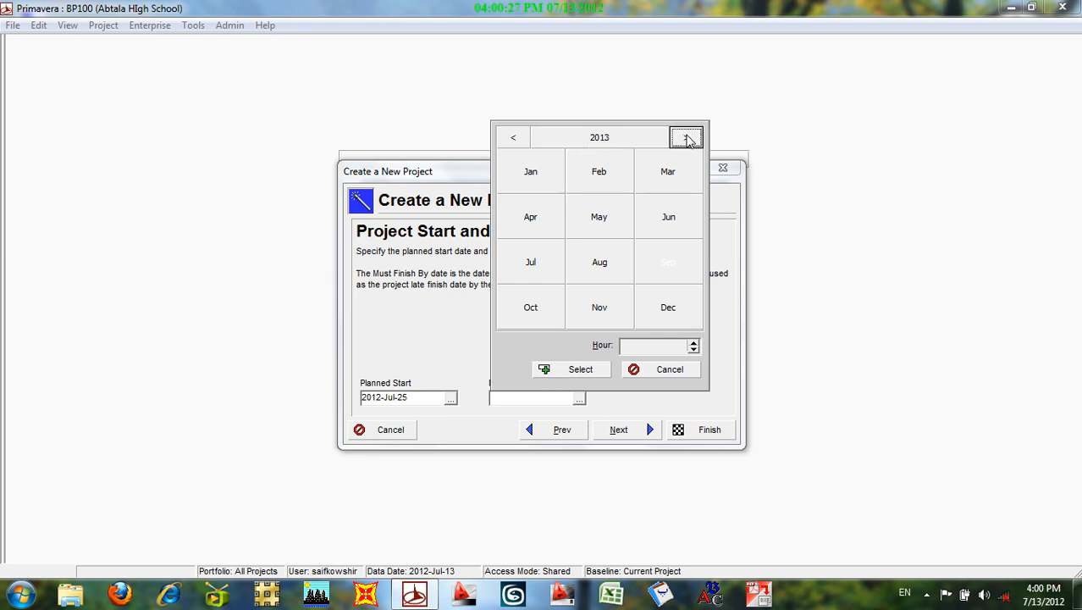
{"action": "left_click", "coordinate": [572, 142]}
{"action": "left_click", "coordinate": [573, 142]}
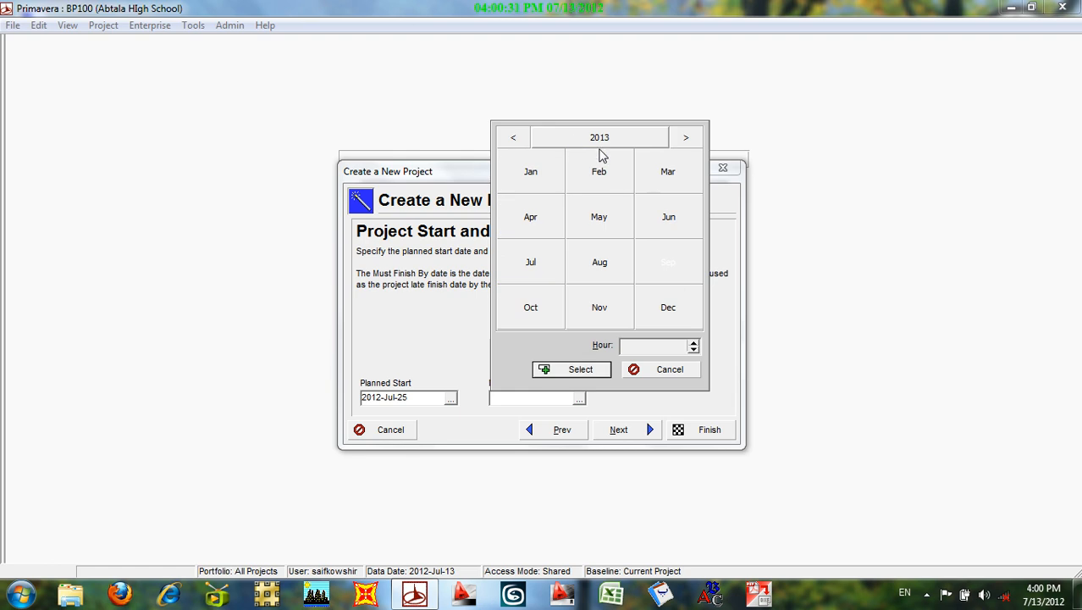
{"action": "left_click", "coordinate": [513, 138]}
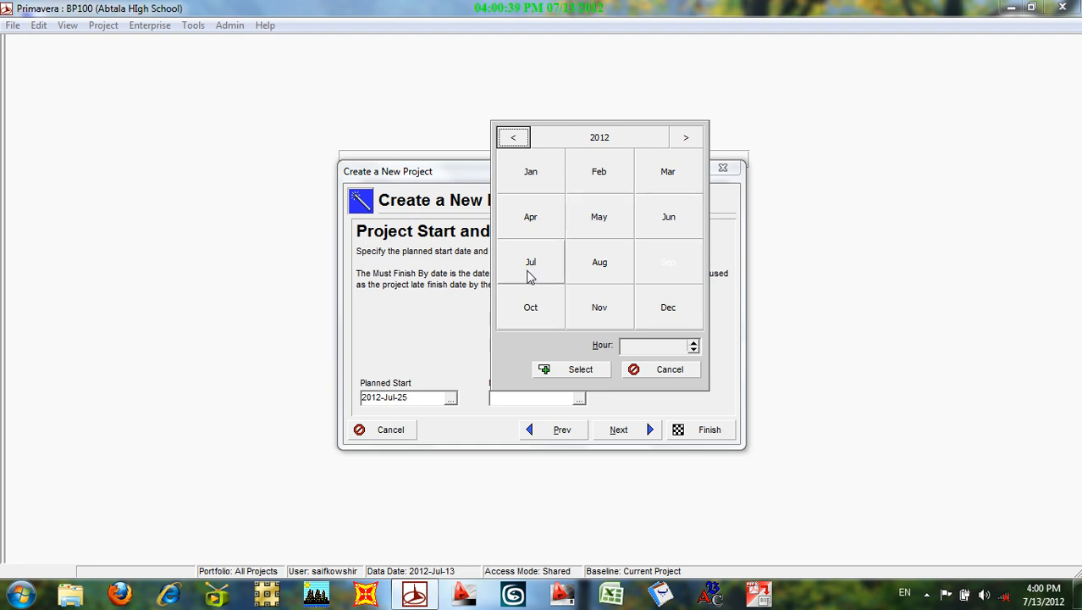
{"action": "left_click", "coordinate": [683, 312]}
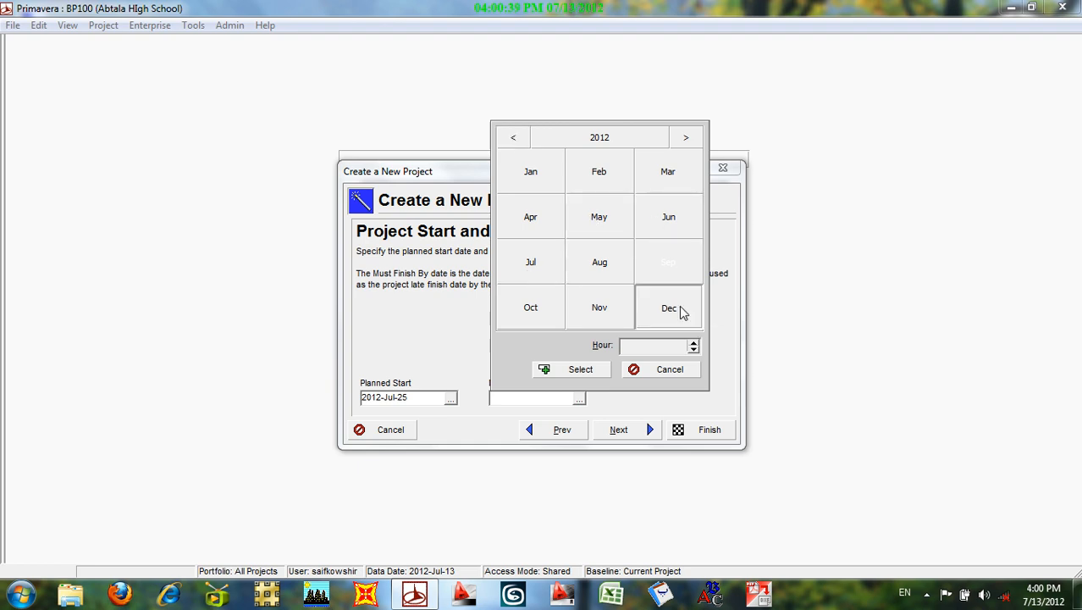
{"action": "left_click", "coordinate": [573, 370]}
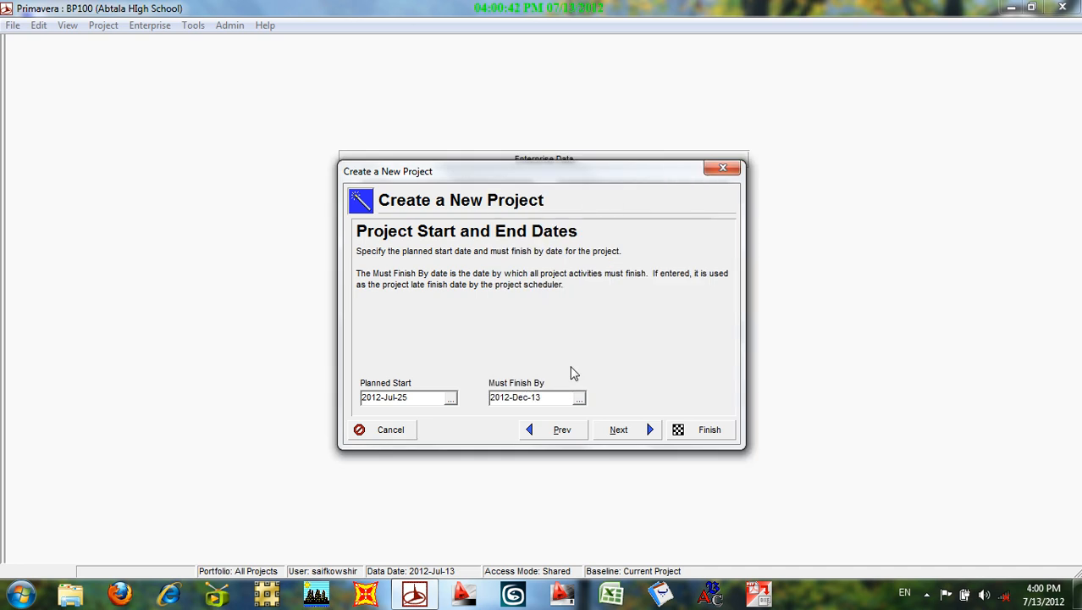
Keep Innovative GC as the responsible manager, then review the assignment rate type options and leave Price / Unit selected.
{"action": "left_click", "coordinate": [628, 430]}
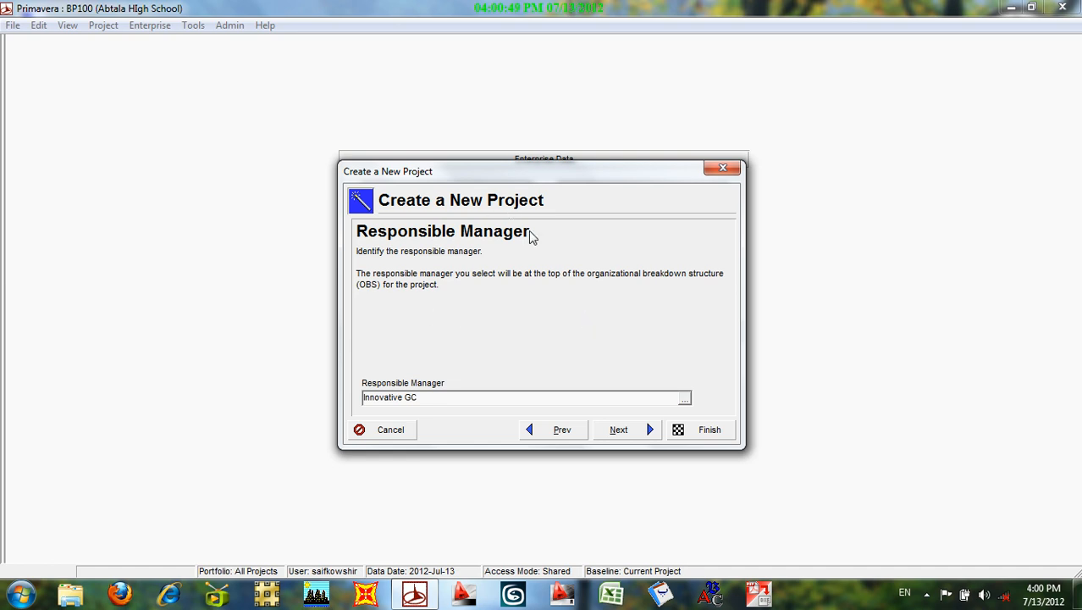
{"action": "left_click", "coordinate": [631, 430]}
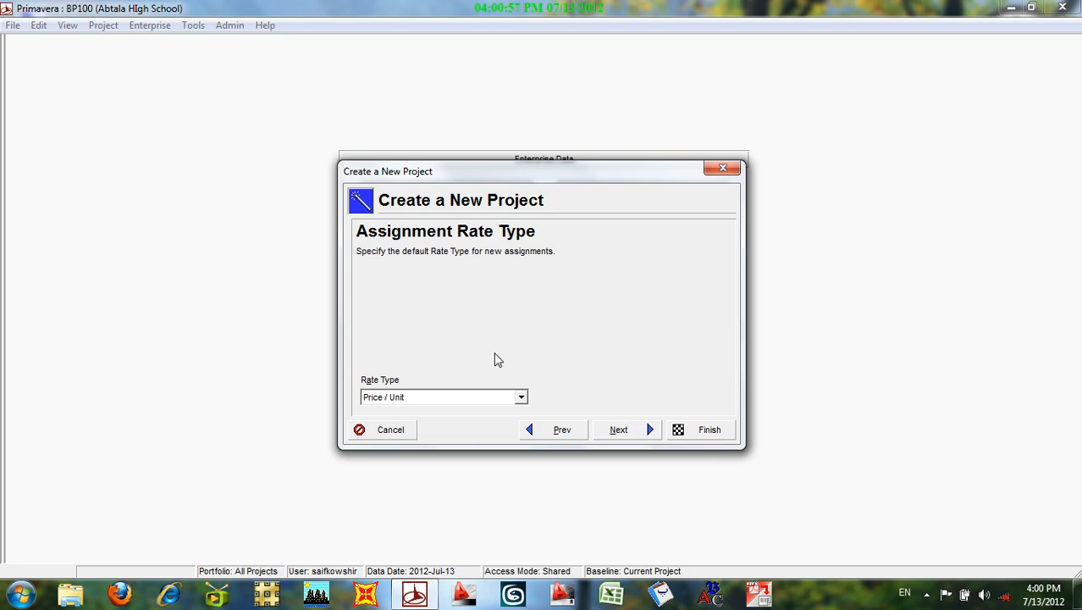
{"action": "left_click", "coordinate": [522, 400]}
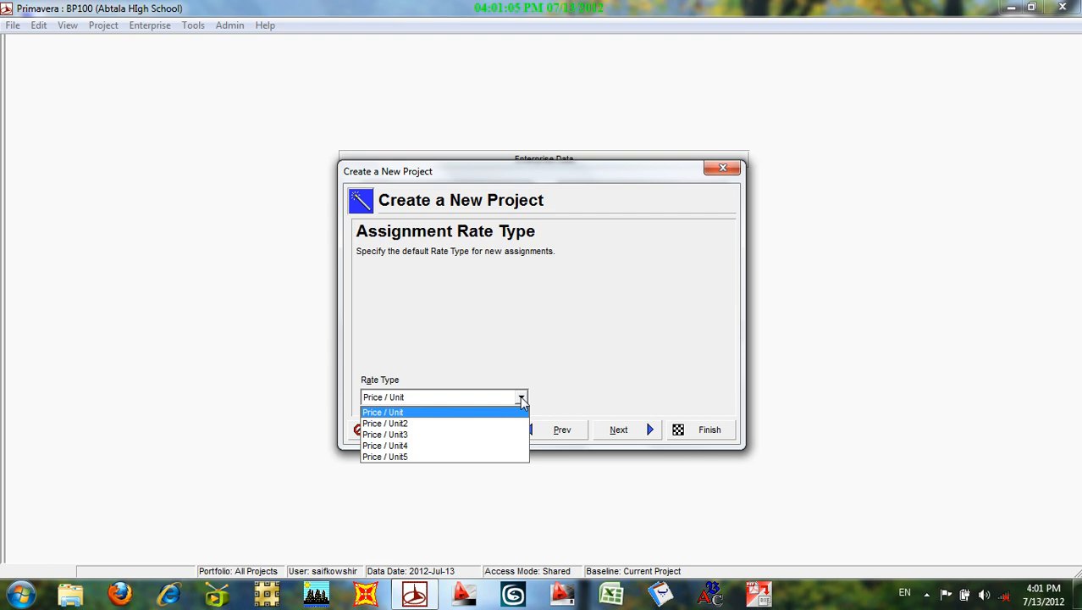
{"action": "left_click", "coordinate": [522, 400]}
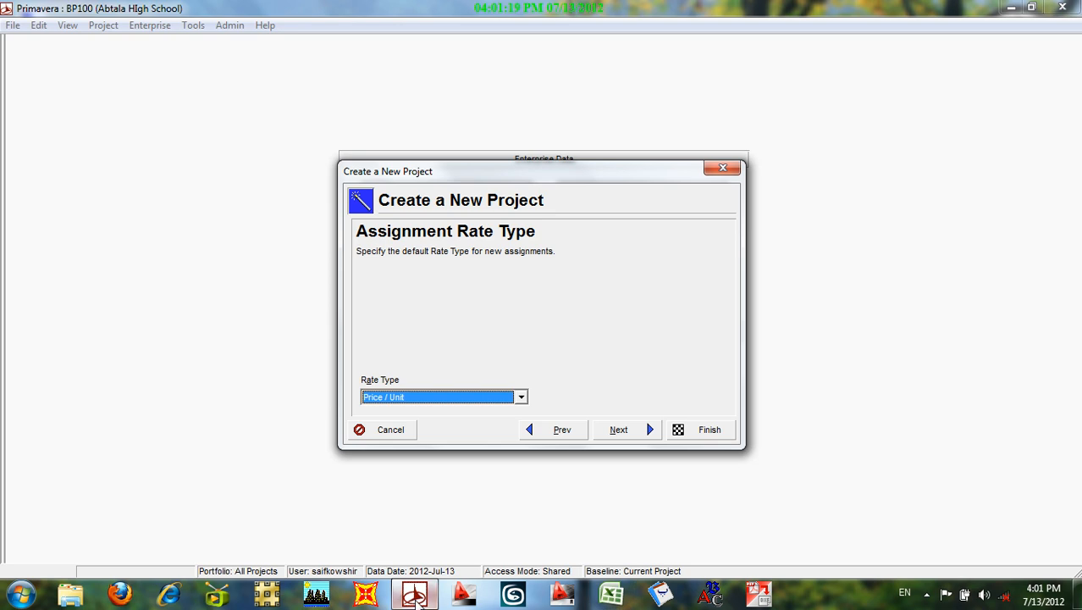
Switch to the blank Excel workbook and enter 400 in A2 with the unit afn/hr in B2.
{"action": "mouse_move", "coordinate": [417, 599]}
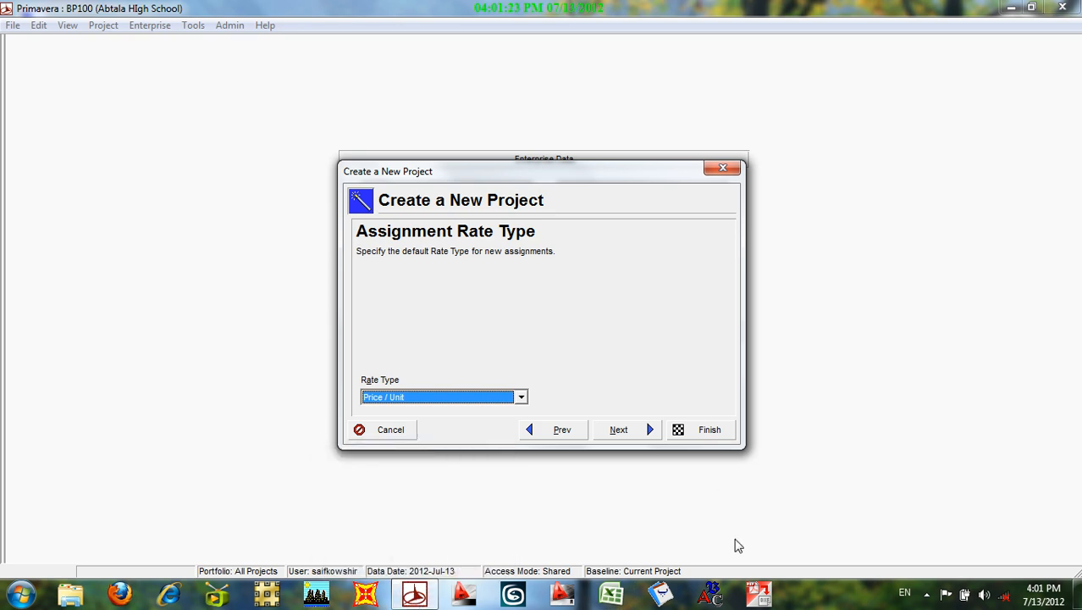
{"action": "left_click", "coordinate": [611, 595]}
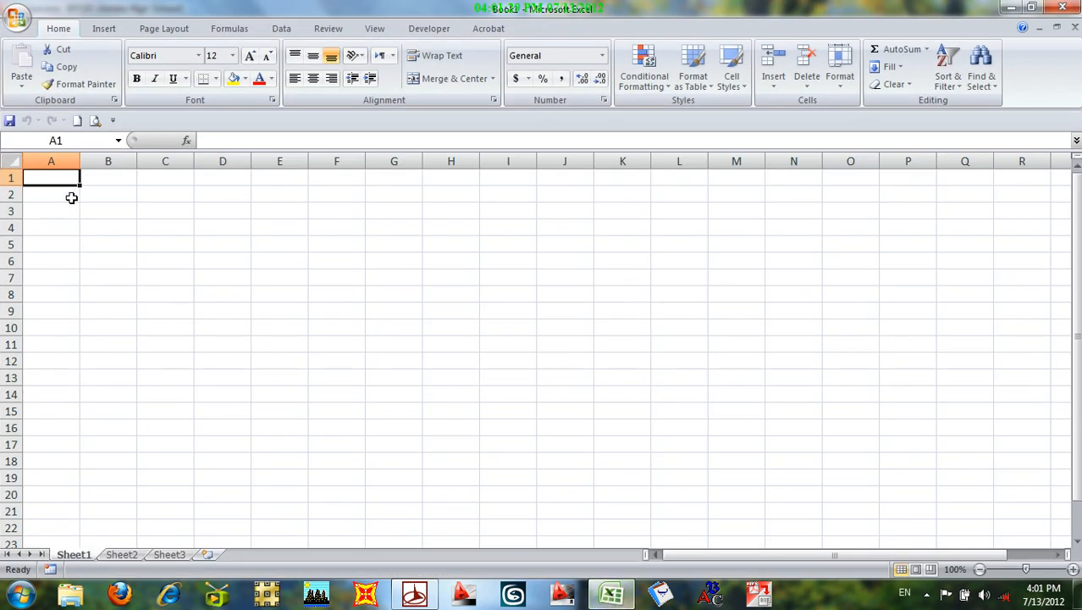
{"action": "left_click", "coordinate": [71, 195]}
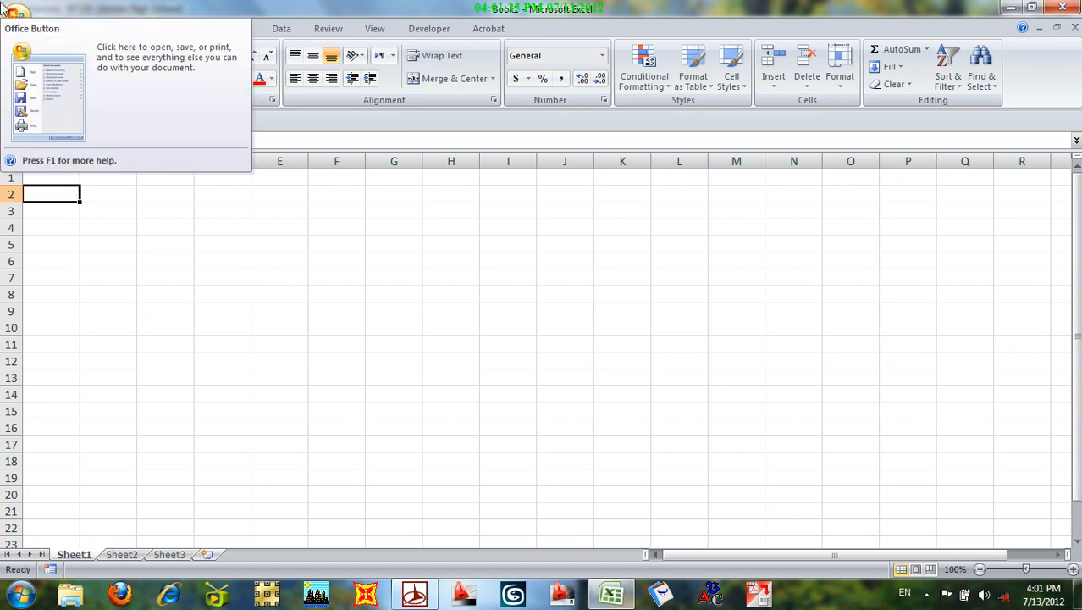
{"action": "type", "text": "400"}
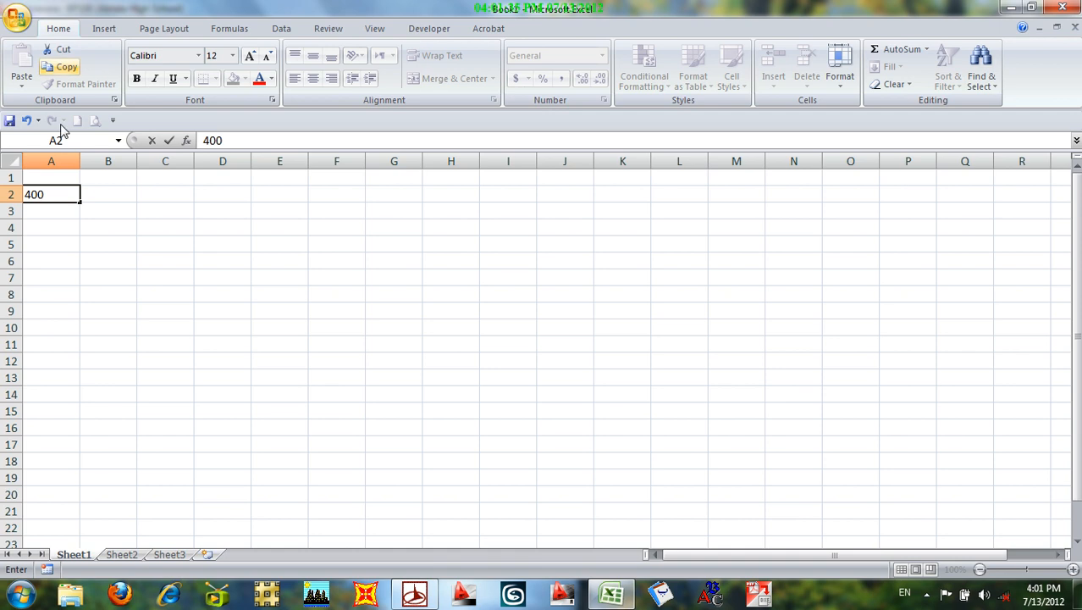
{"action": "left_click", "coordinate": [107, 196]}
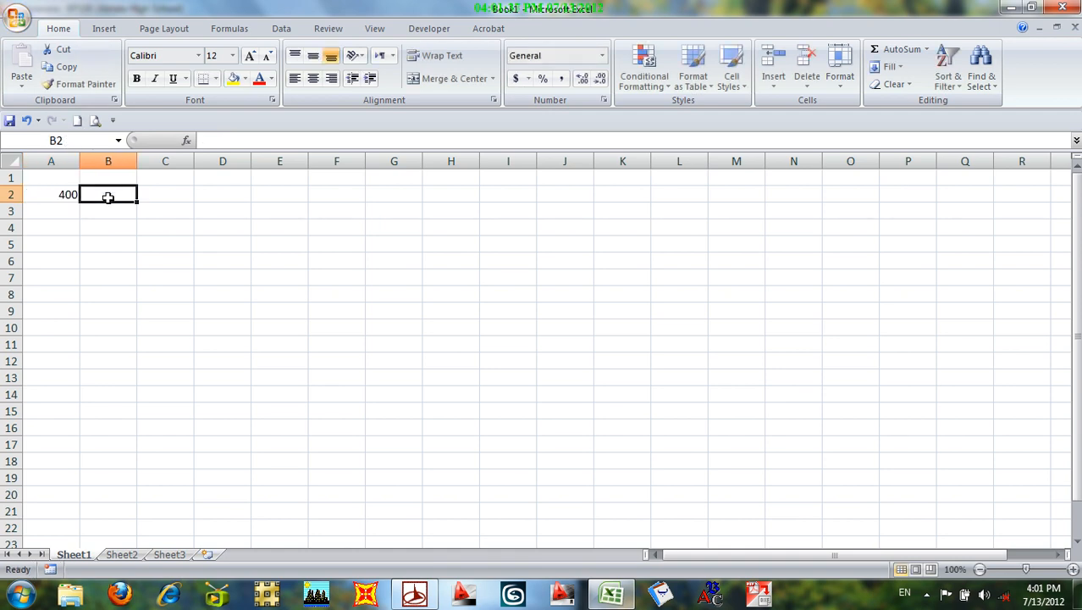
{"action": "type", "text": "afg"}
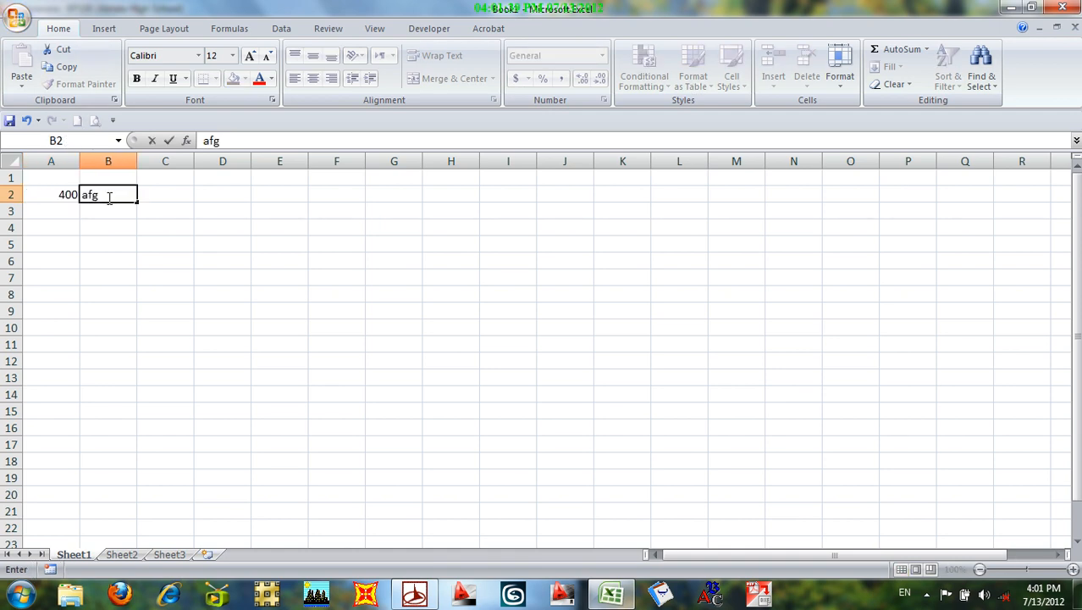
{"action": "key", "text": "BackSpace"}
{"action": "type", "text": "n/hr"}
{"action": "left_click", "coordinate": [159, 194]}
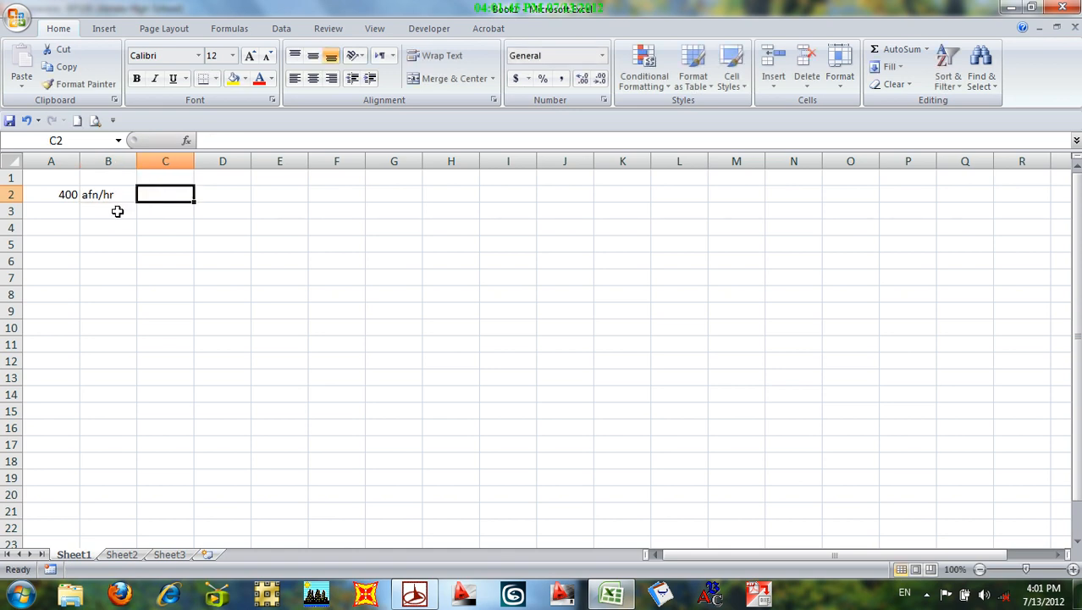
Change the unit in B2 to afn/day.
{"action": "left_click", "coordinate": [72, 211]}
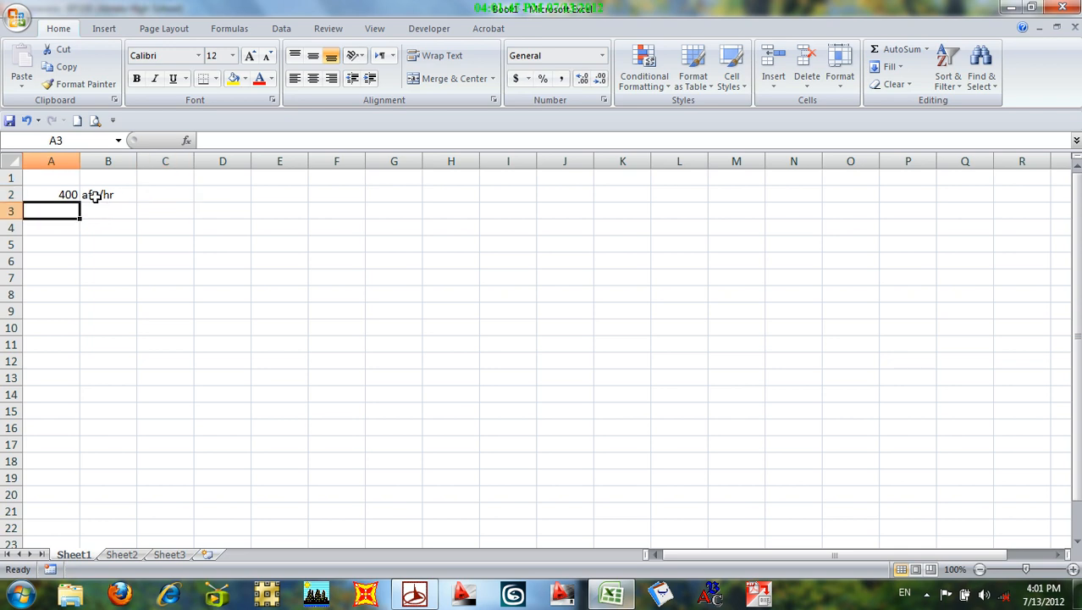
{"action": "left_click", "coordinate": [107, 193]}
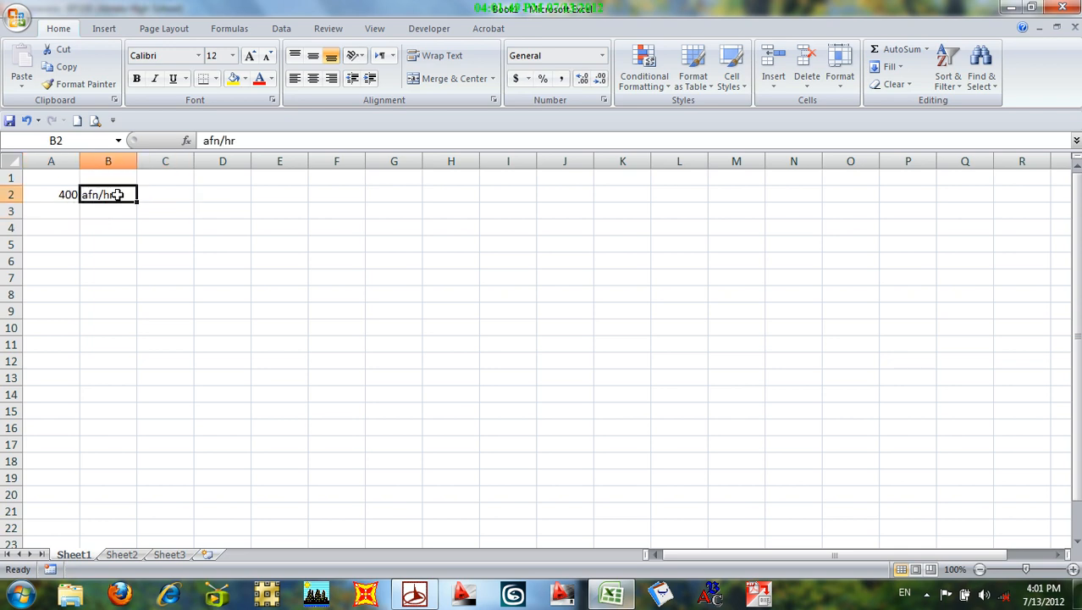
{"action": "double_click", "coordinate": [118, 195]}
{"action": "key", "text": "BackSpace"}
{"action": "key", "text": "BackSpace"}
{"action": "type", "text": "day"}
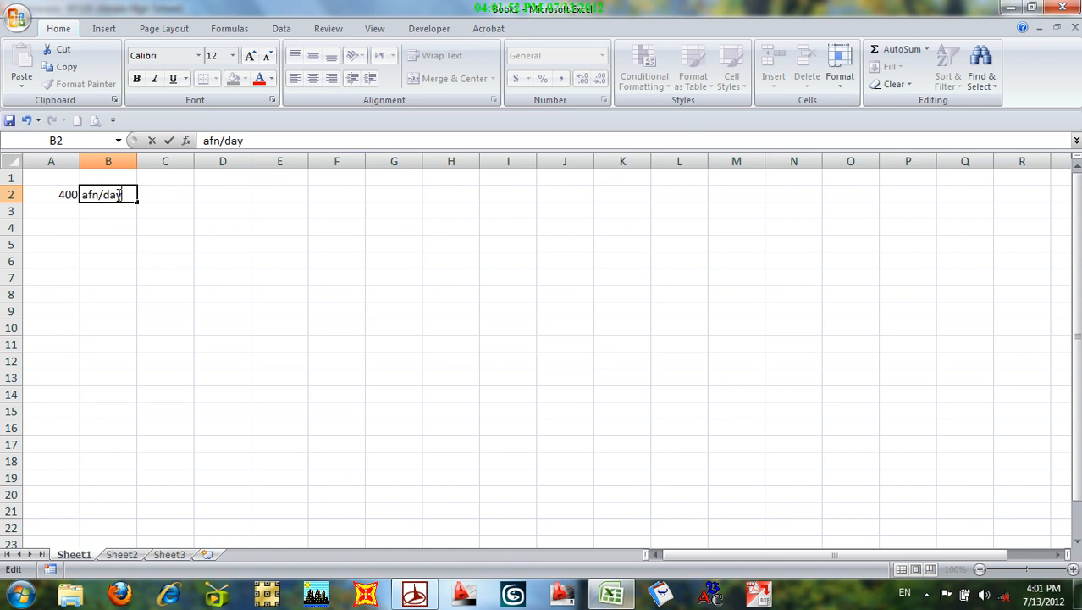
Enter 8 in A3 and calculate the hourly rate in A4 by dividing A2 by A3.
{"action": "left_click", "coordinate": [61, 211]}
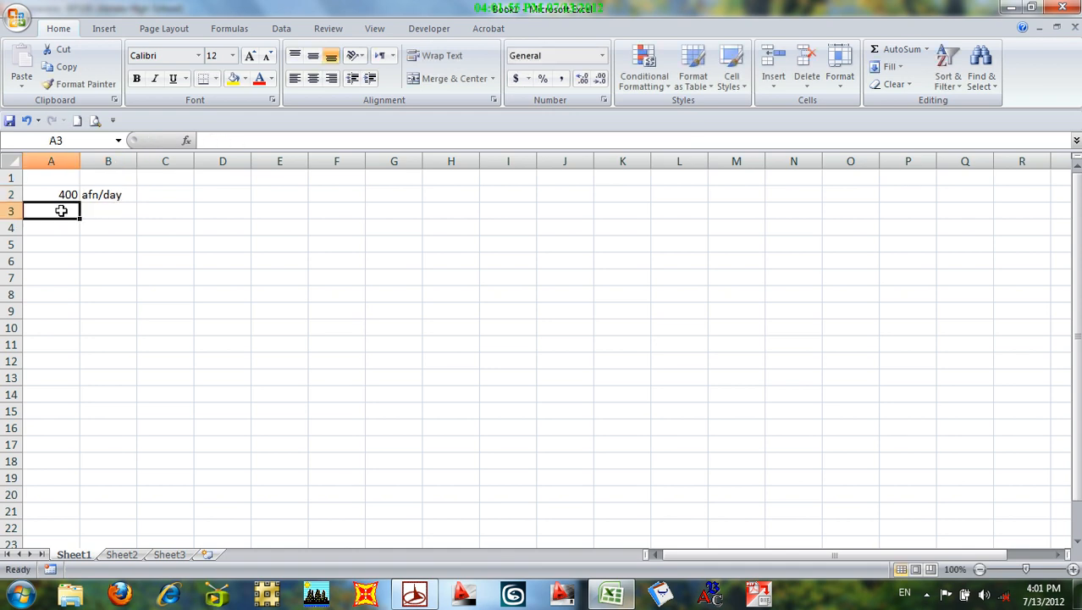
{"action": "type", "text": "8"}
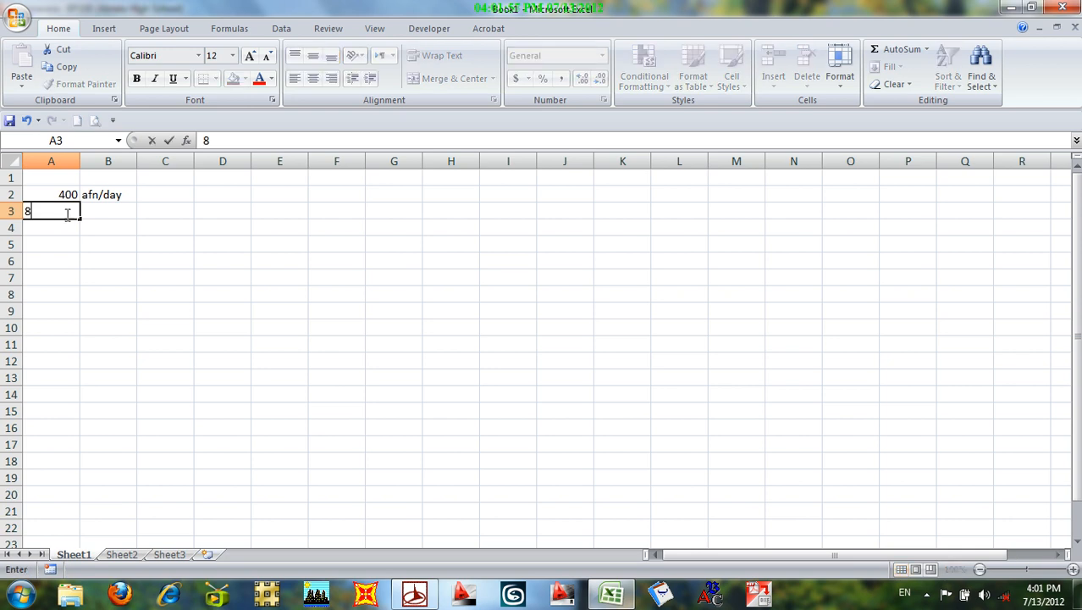
{"action": "left_click", "coordinate": [65, 225]}
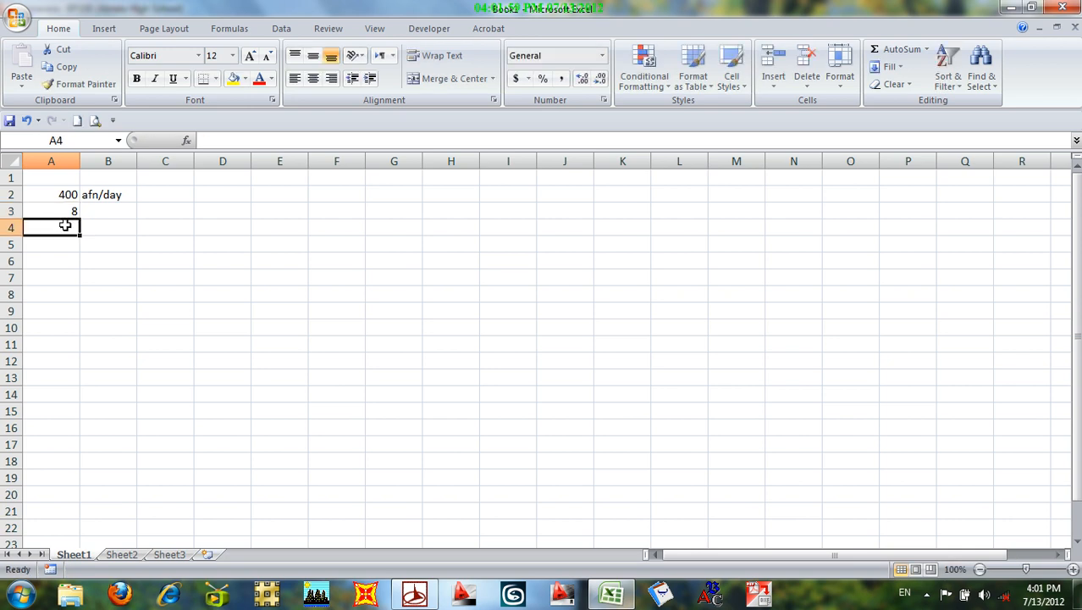
{"action": "type", "text": "="}
{"action": "left_click", "coordinate": [63, 194]}
{"action": "type", "text": "/"}
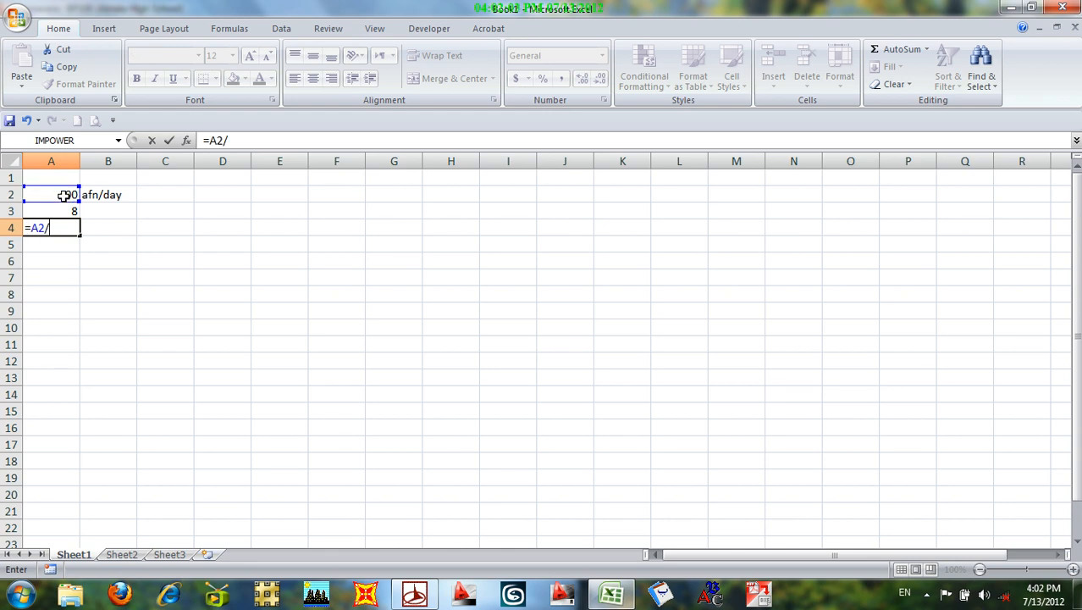
{"action": "left_click", "coordinate": [67, 211]}
{"action": "key", "text": "Return"}
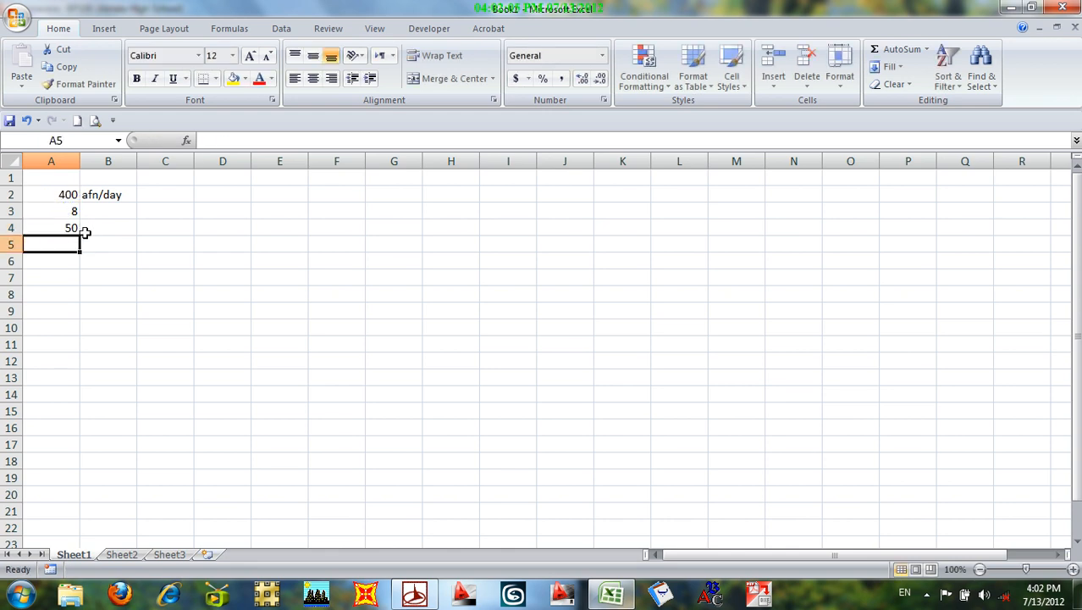
Label the hourly rate with afn/hr in B4 and return to the project wizard in Primavera P6.
{"action": "left_click", "coordinate": [101, 228]}
{"action": "type", "text": "afn/day"}
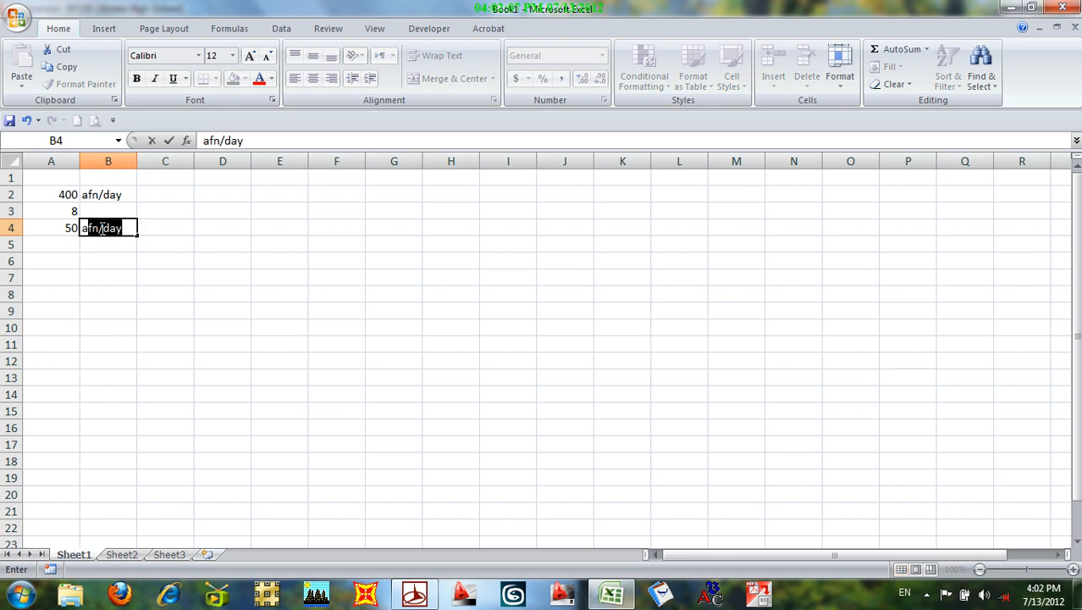
{"action": "left_click", "coordinate": [127, 228]}
{"action": "key", "text": "BackSpace"}
{"action": "key", "text": "BackSpace"}
{"action": "key", "text": "BackSpace"}
{"action": "type", "text": "hr"}
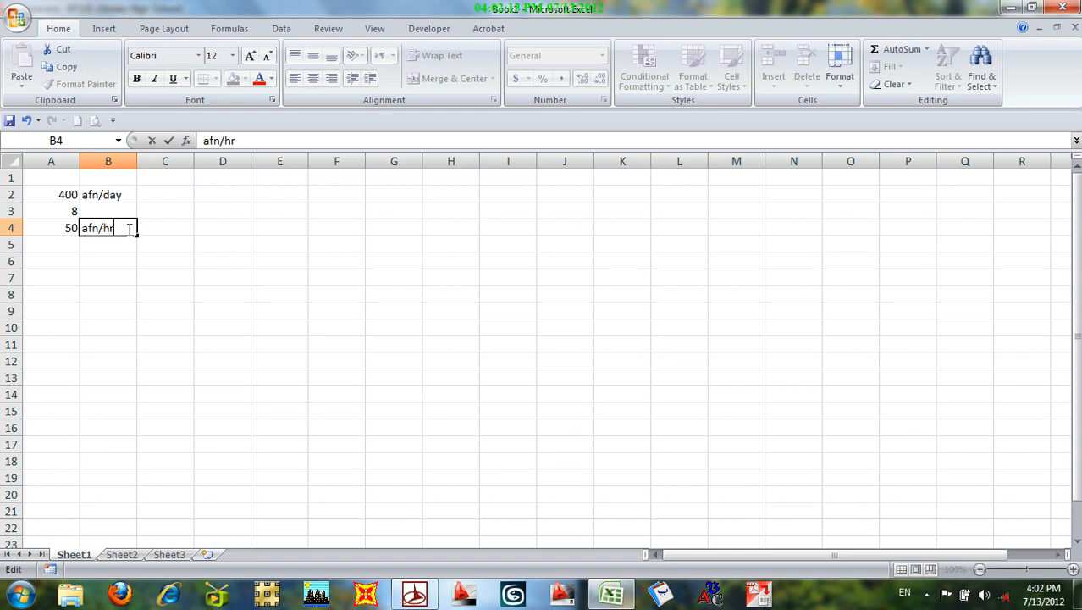
{"action": "left_click", "coordinate": [110, 244]}
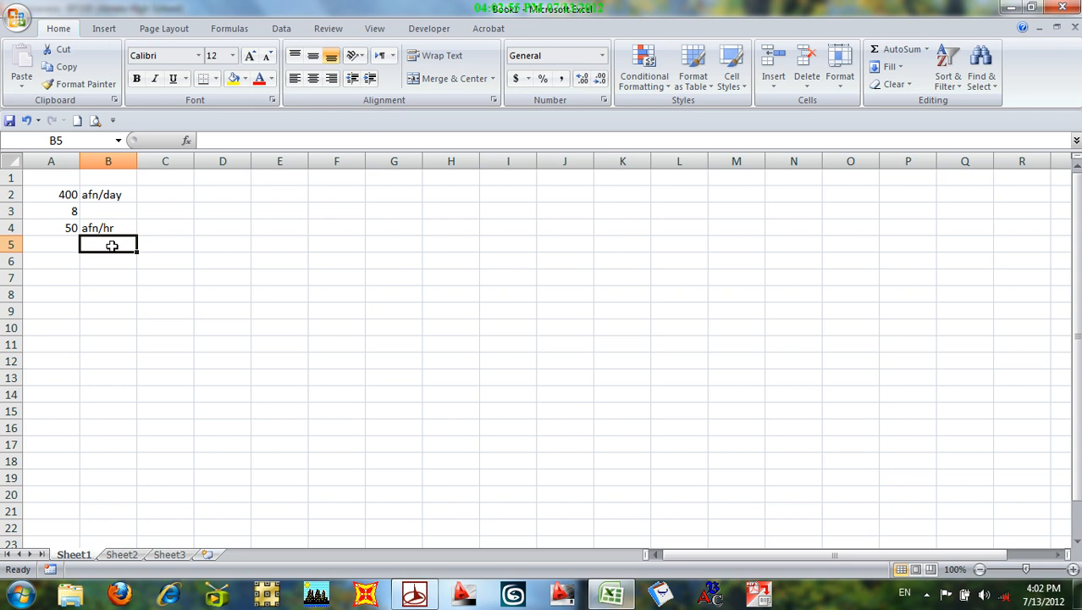
{"action": "left_click", "coordinate": [1015, 8]}
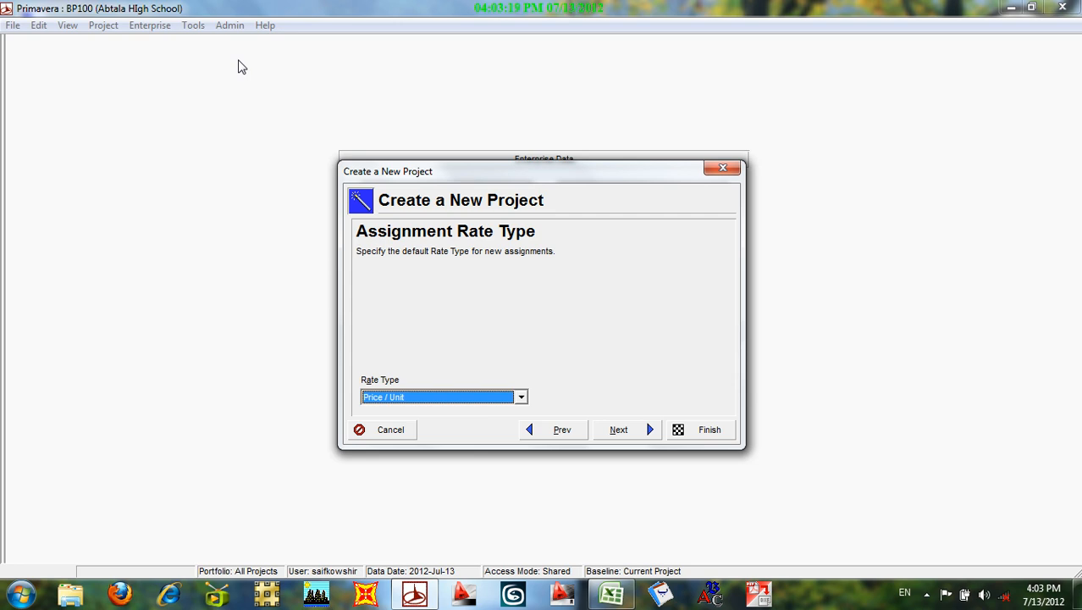
Complete the new project wizard without running the Project Architect.
{"action": "left_click", "coordinate": [619, 430]}
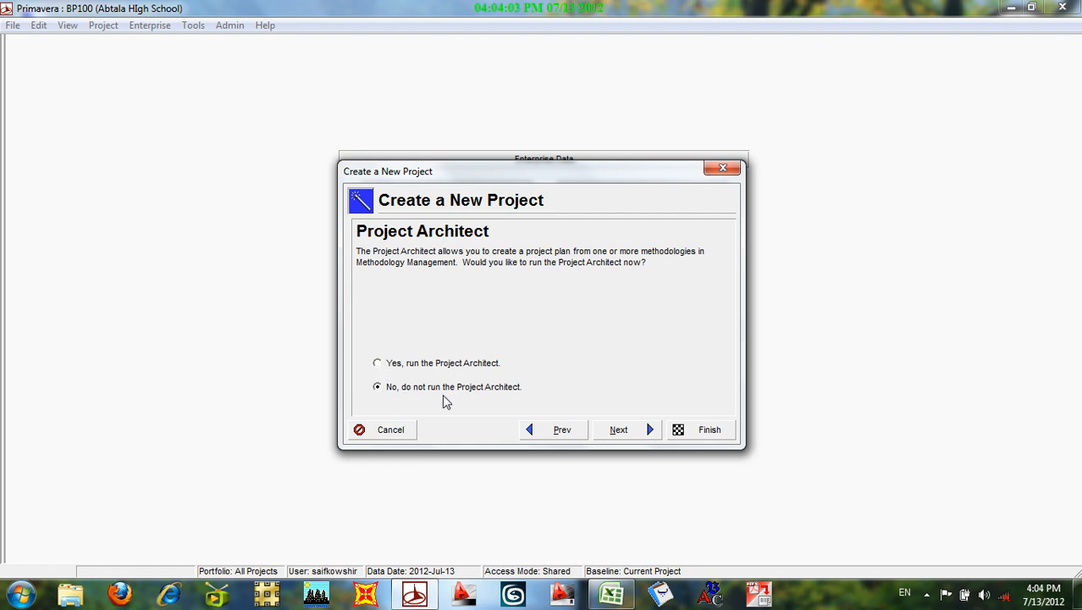
{"action": "left_click", "coordinate": [629, 431]}
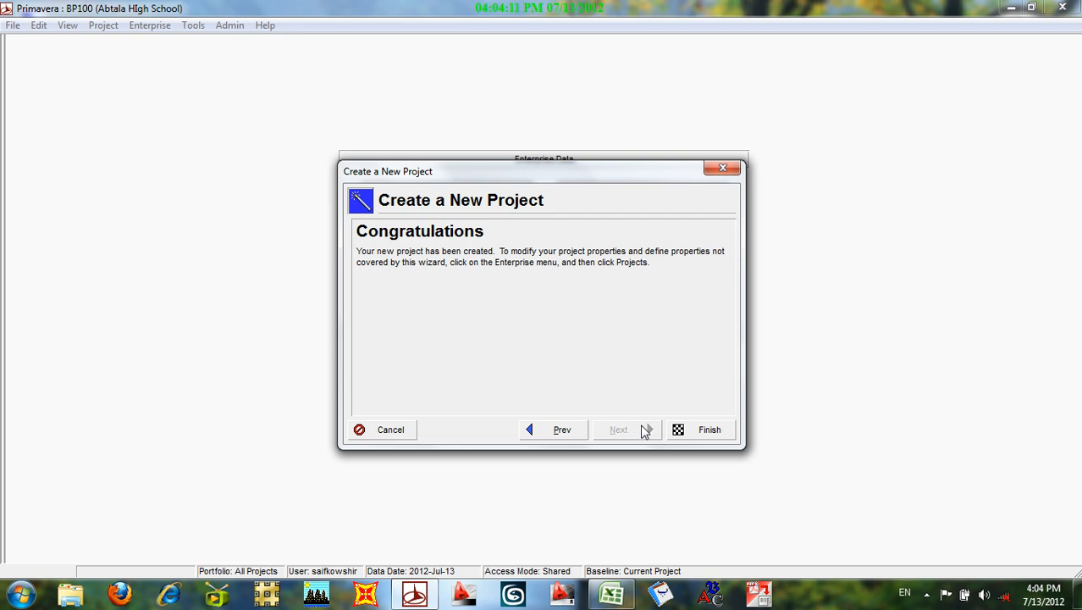
{"action": "left_click", "coordinate": [680, 430]}
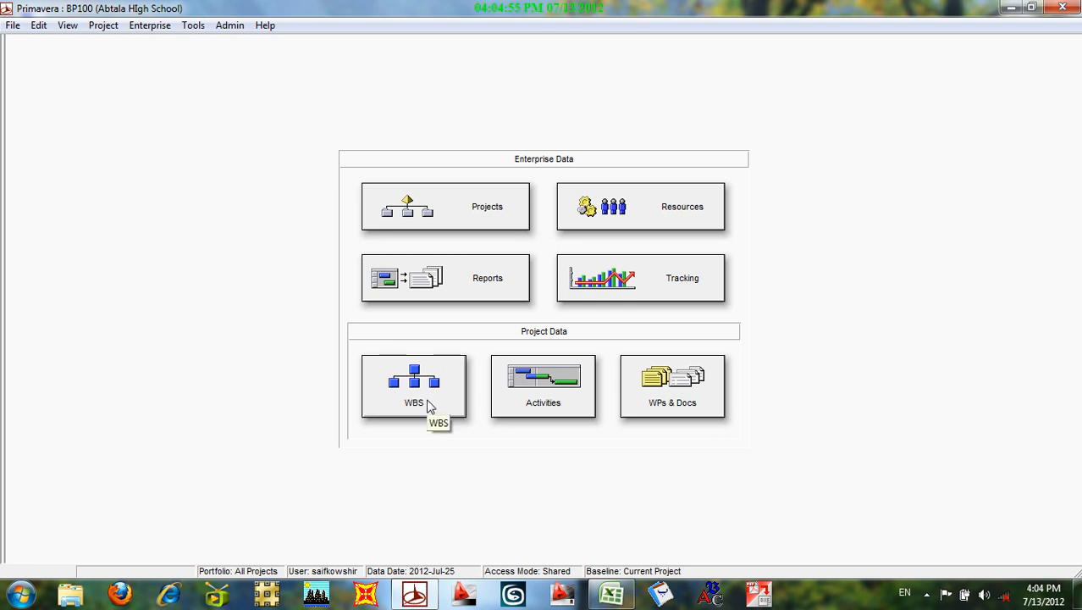
Show the Directory toolbar in the workspace.
{"action": "left_click", "coordinate": [102, 28]}
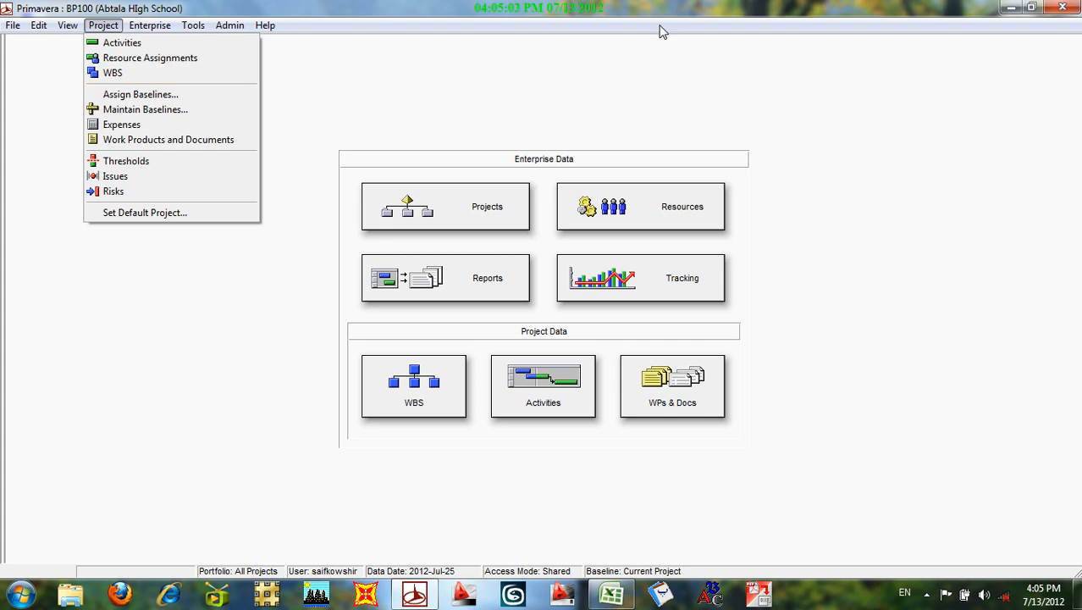
{"action": "mouse_move", "coordinate": [56, 32]}
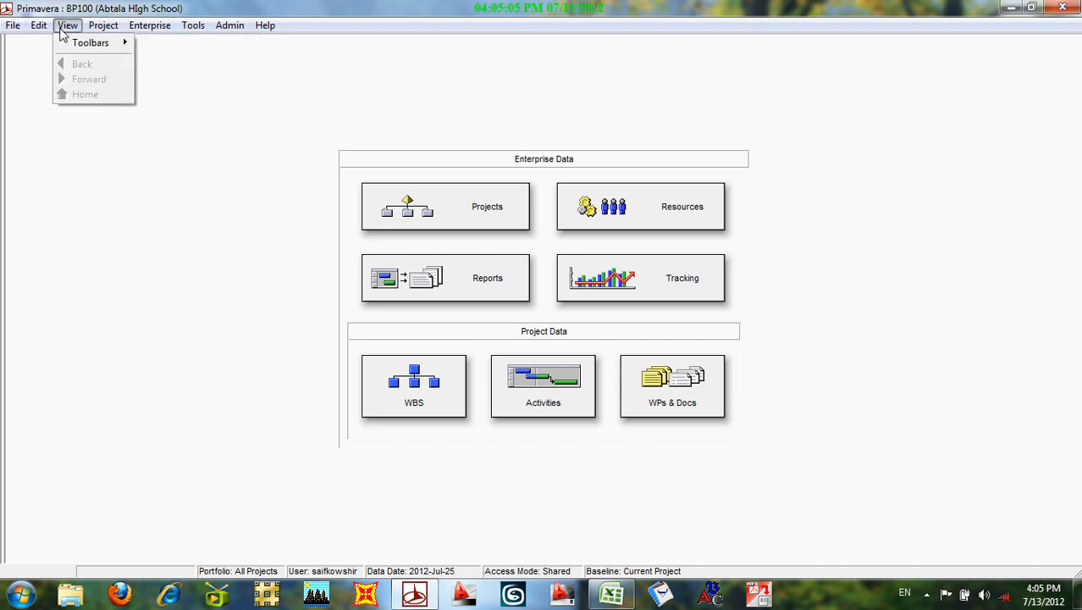
{"action": "mouse_move", "coordinate": [90, 44]}
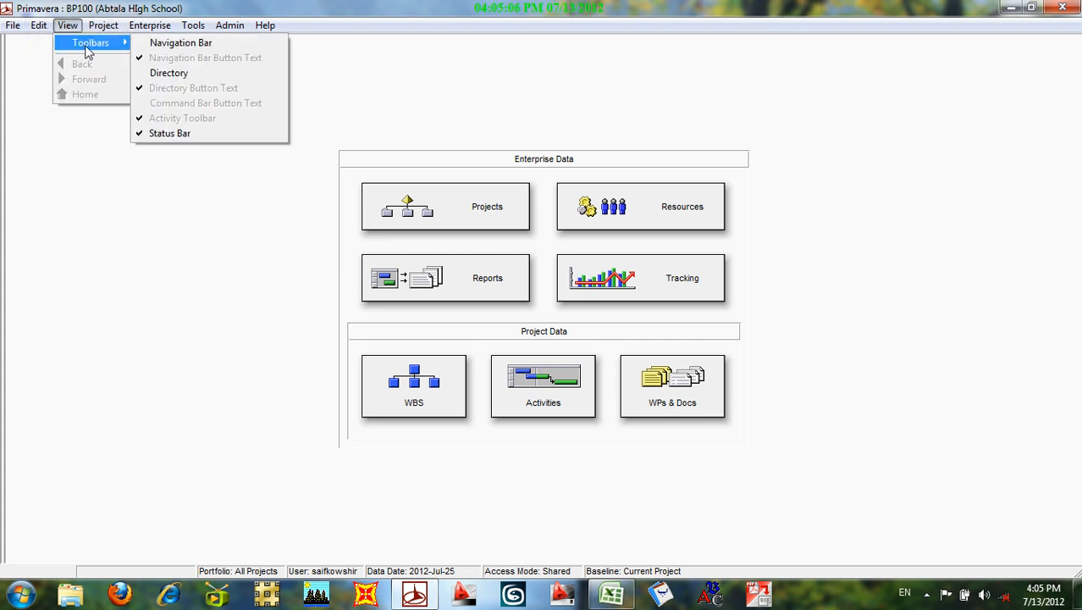
{"action": "left_click", "coordinate": [152, 74]}
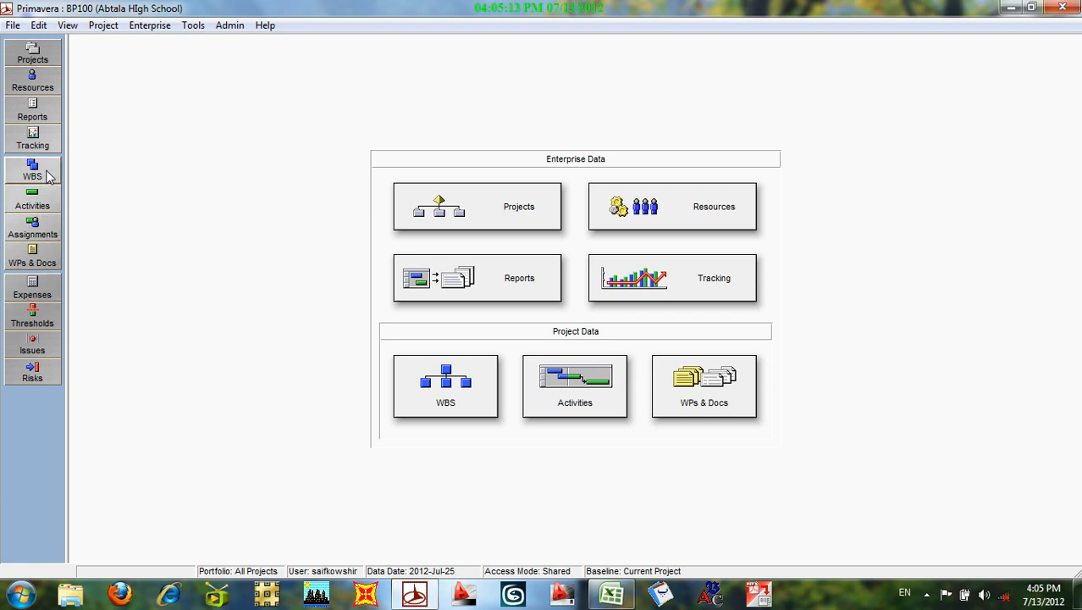
Open the project's WBS and look through the notebook, budget log and budget summary details of BP100.
{"action": "left_click", "coordinate": [447, 387]}
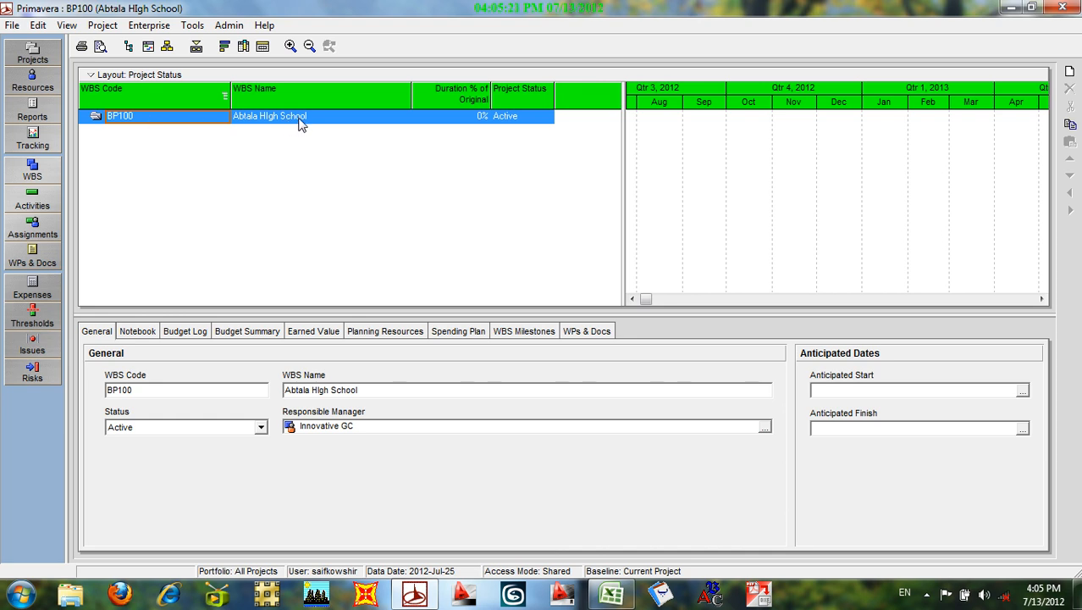
{"action": "left_click", "coordinate": [127, 330]}
{"action": "left_click", "coordinate": [201, 331]}
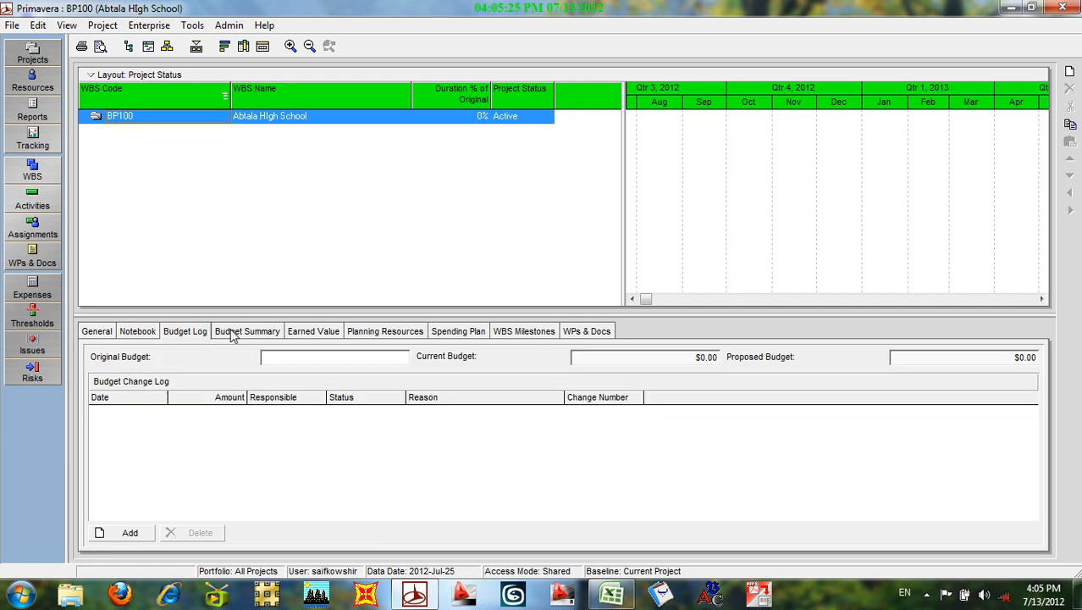
{"action": "left_click", "coordinate": [228, 332]}
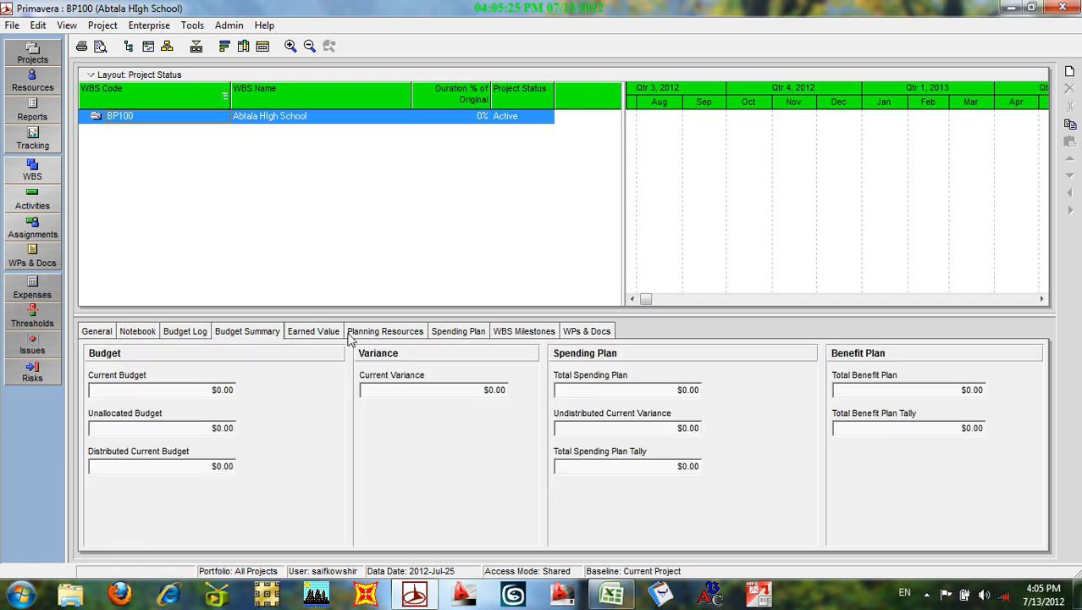
{"action": "left_click", "coordinate": [103, 332]}
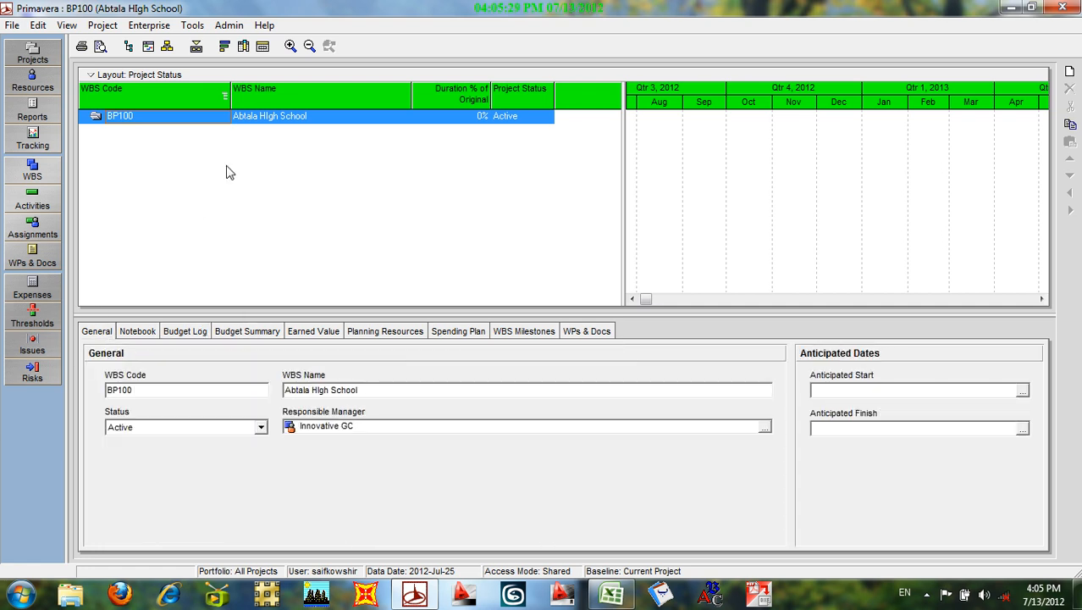
Add a WBS element under BP100 and name it General Milestone.
{"action": "right_click", "coordinate": [188, 118]}
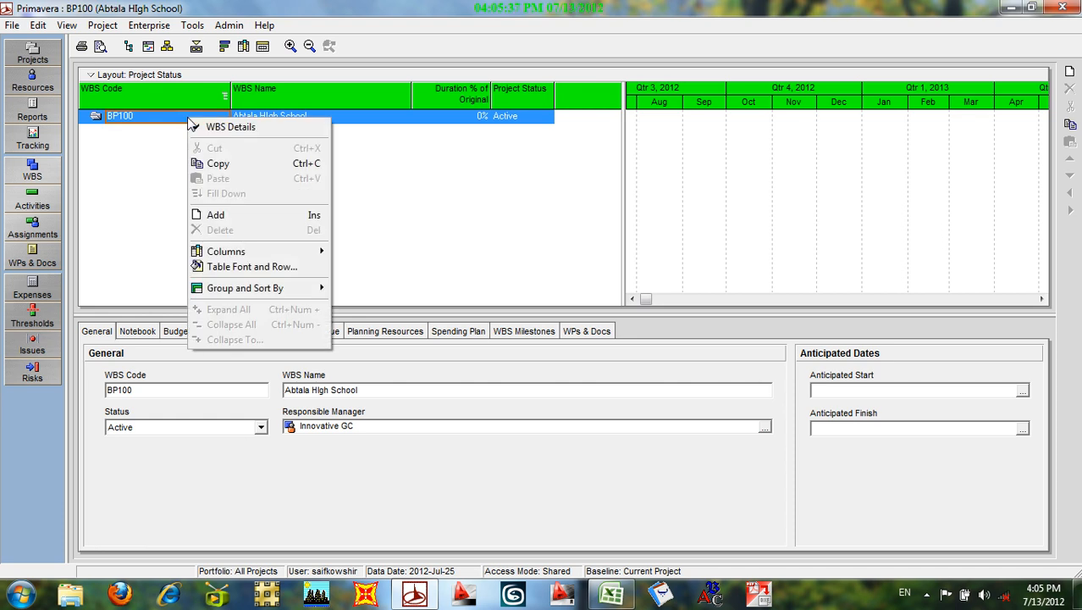
{"action": "left_click", "coordinate": [218, 217]}
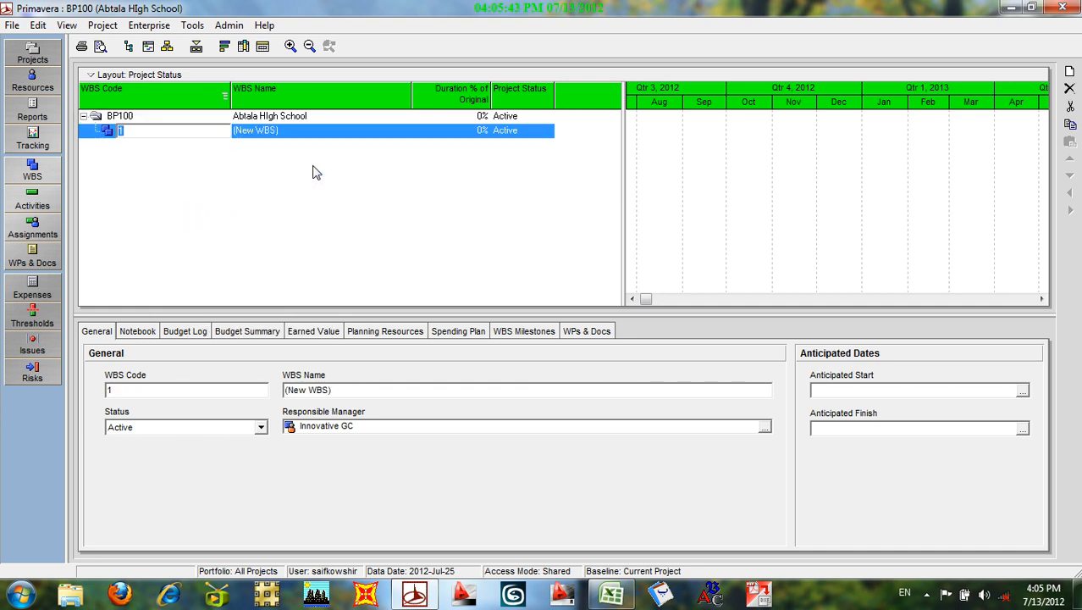
{"action": "left_click", "coordinate": [341, 133]}
{"action": "left_click", "coordinate": [340, 134]}
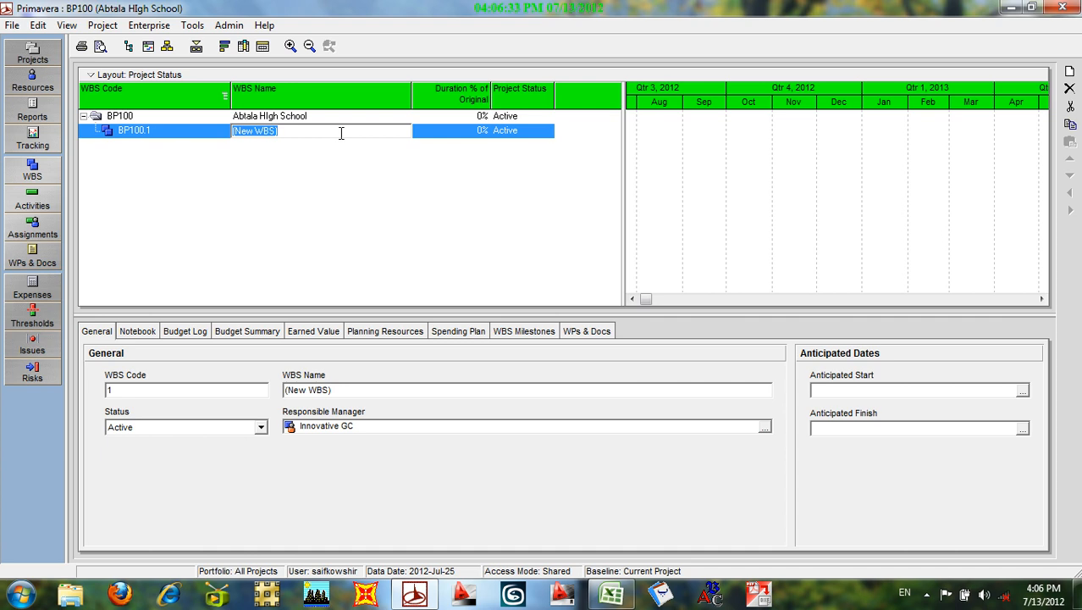
{"action": "type", "text": "GE"}
{"action": "key", "text": "BackSpace"}
{"action": "type", "text": "enra"}
{"action": "key", "text": "BackSpace"}
{"action": "key", "text": "BackSpace"}
{"action": "type", "text": "eral Milestone"}
{"action": "key", "text": "Return"}
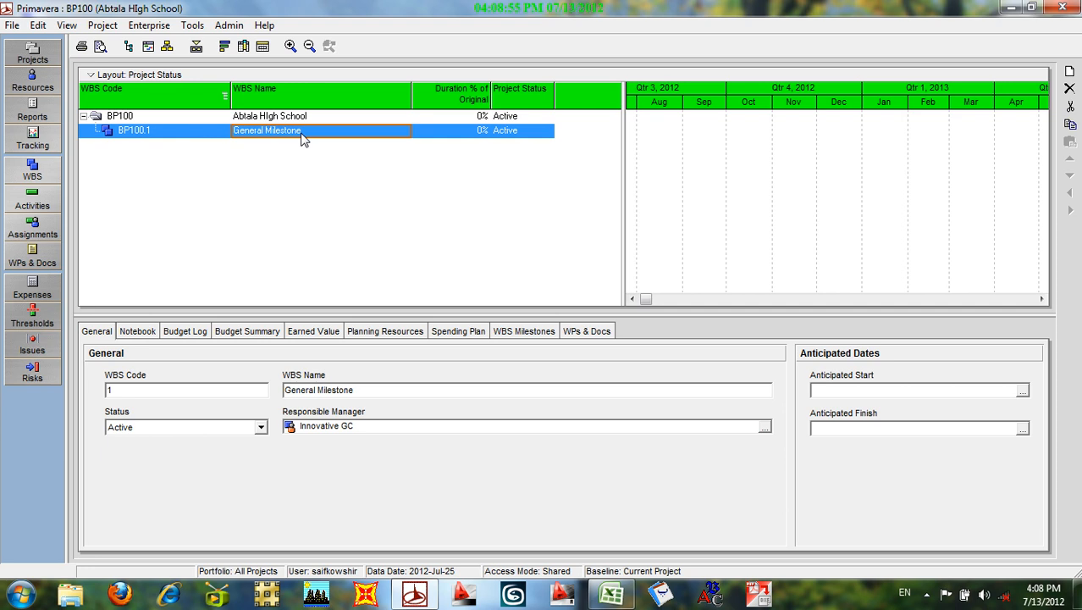
Add a child WBS element under General Milestone and name it Strt MileStones.
{"action": "right_click", "coordinate": [286, 133]}
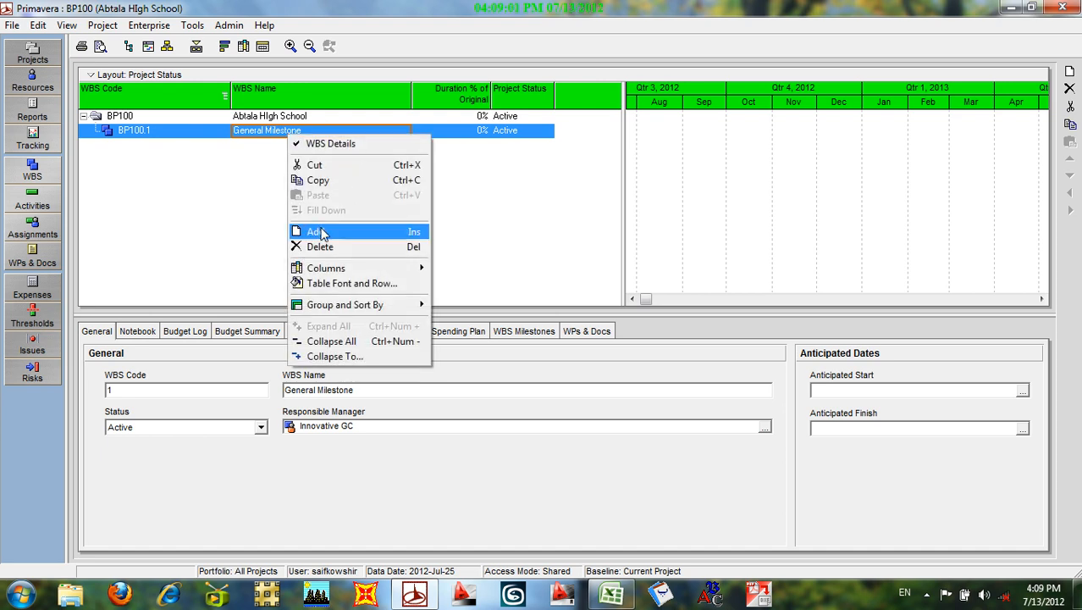
{"action": "left_click", "coordinate": [318, 234]}
{"action": "left_click", "coordinate": [294, 144]}
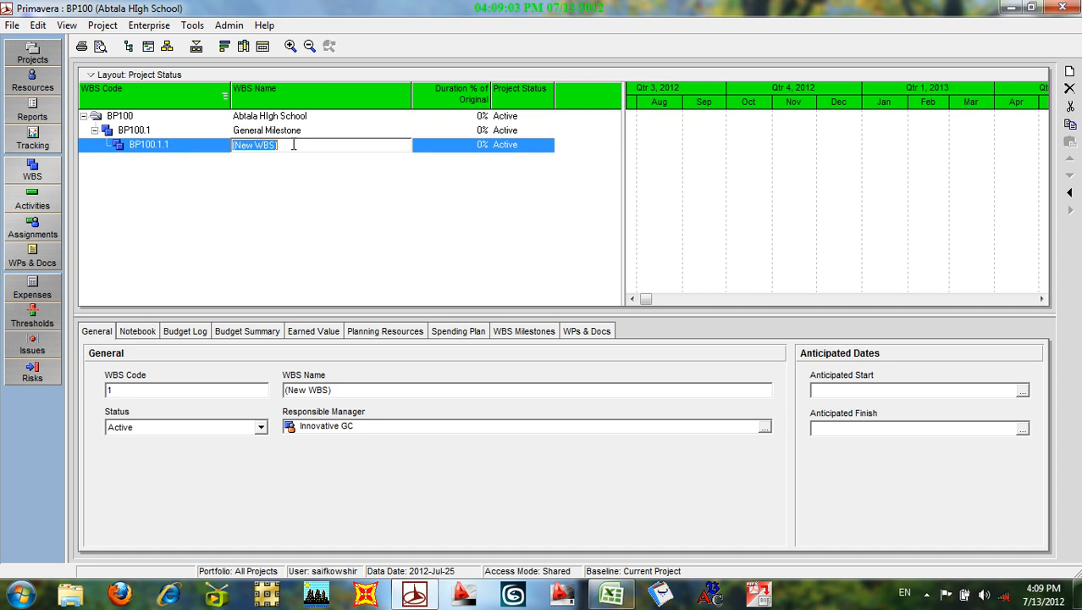
{"action": "type", "text": "Strt M"}
{"action": "type", "text": "ilesty"}
{"action": "type", "text": "o"}
{"action": "key", "text": "BackSpace"}
{"action": "key", "text": "BackSpace"}
{"action": "key", "text": "BackSpace"}
{"action": "key", "text": "BackSpace"}
{"action": "type", "text": "Stones"}
{"action": "left_click", "coordinate": [206, 132]}
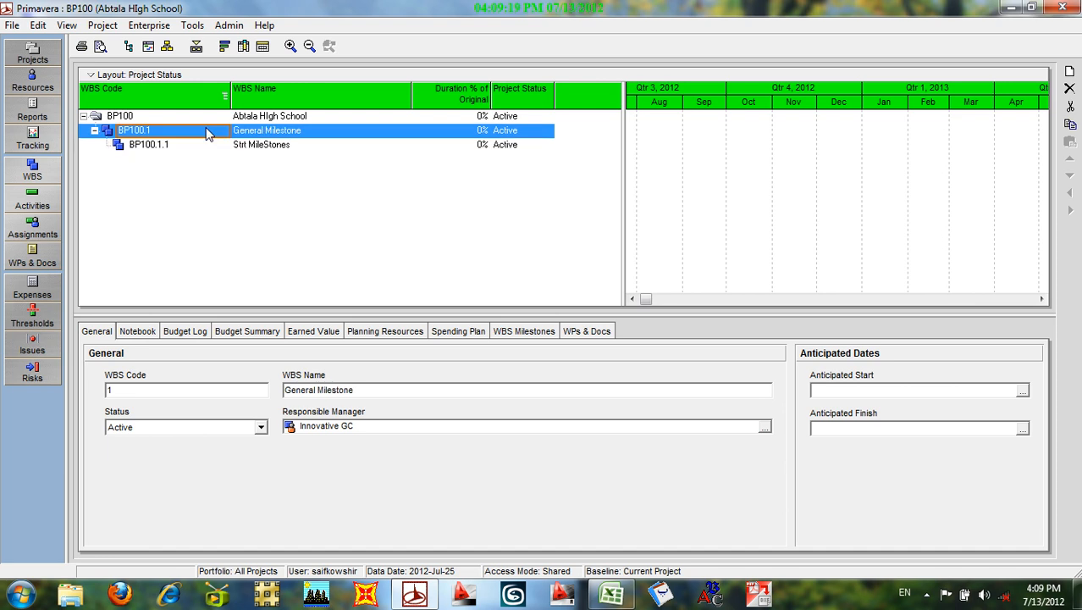
Add a new child WBS element under Strt MileStones.
{"action": "left_click", "coordinate": [239, 145]}
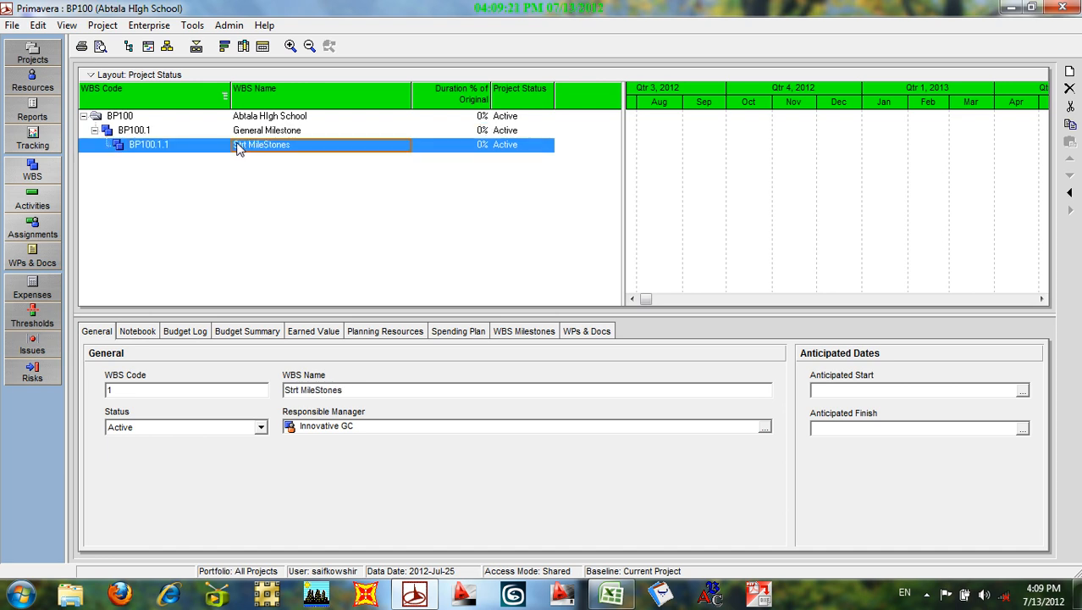
{"action": "right_click", "coordinate": [239, 148]}
{"action": "left_click", "coordinate": [283, 241]}
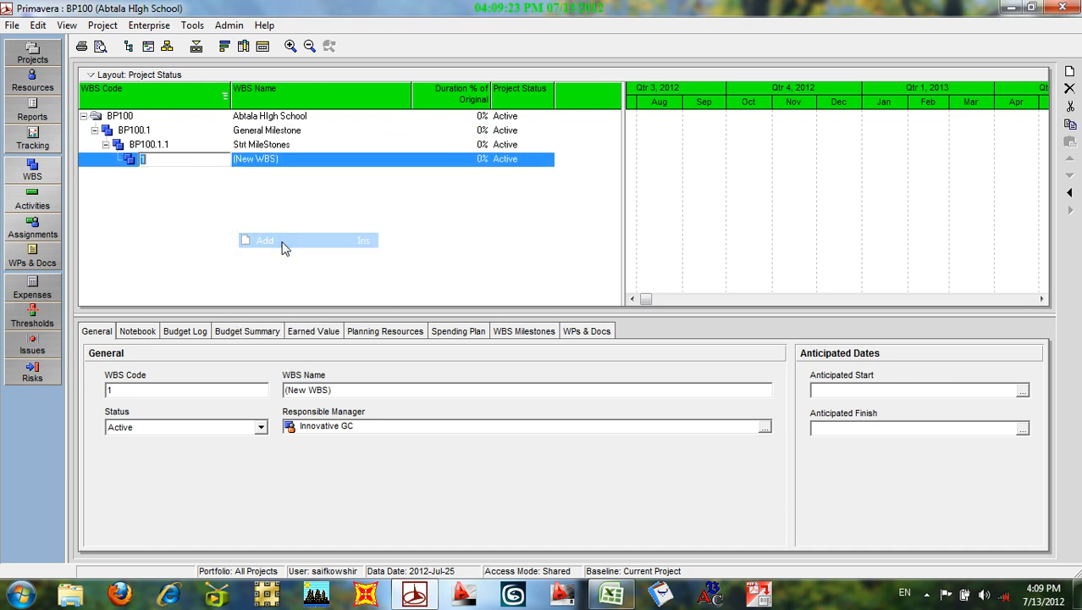
{"action": "left_click", "coordinate": [296, 166]}
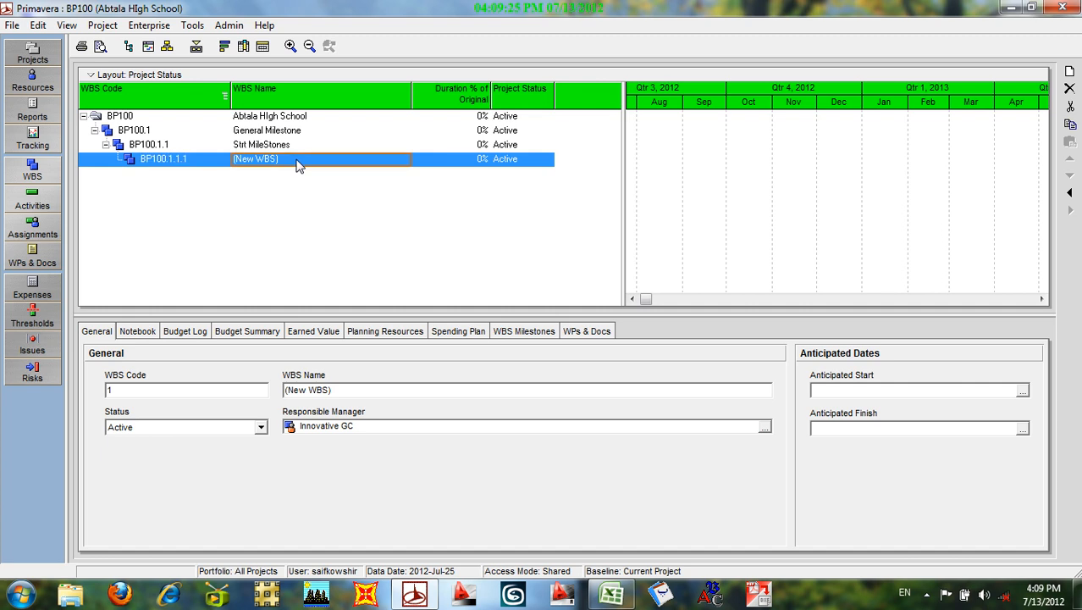
Correct the name of WBS element BP100.1.1 to Start MileStones.
{"action": "left_click", "coordinate": [252, 146]}
{"action": "double_click", "coordinate": [249, 146]}
{"action": "left_click", "coordinate": [249, 147]}
{"action": "key", "text": "BackSpace"}
{"action": "key", "text": "BackSpace"}
{"action": "key", "text": "BackSpace"}
{"action": "type", "text": "art"}
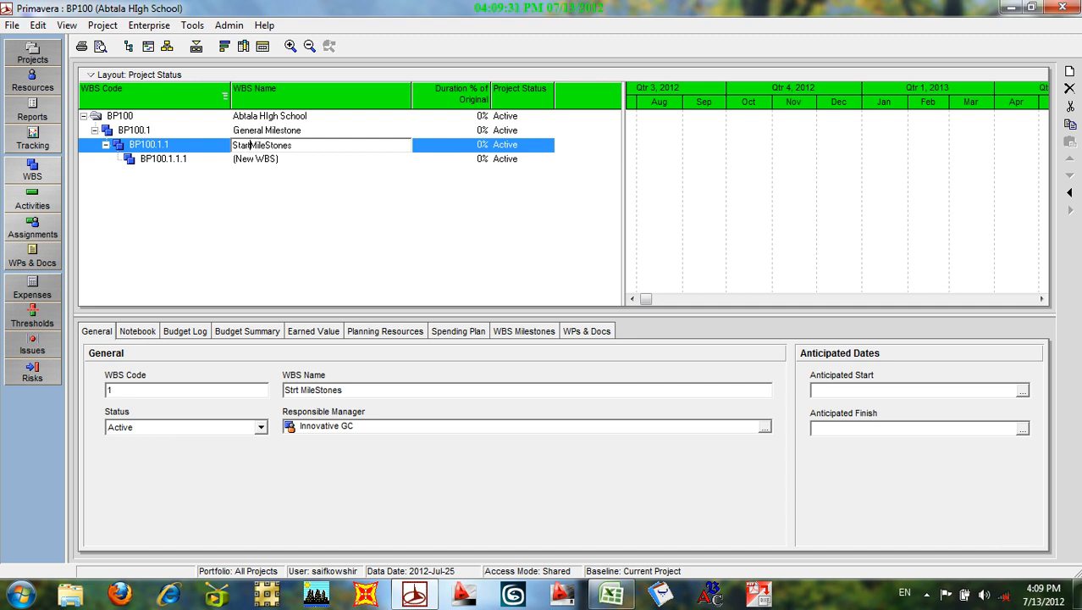
Name the new WBS element Finish Milestones and outdent it to the same level as Start MileStones.
{"action": "left_click", "coordinate": [284, 160]}
{"action": "left_click", "coordinate": [285, 160]}
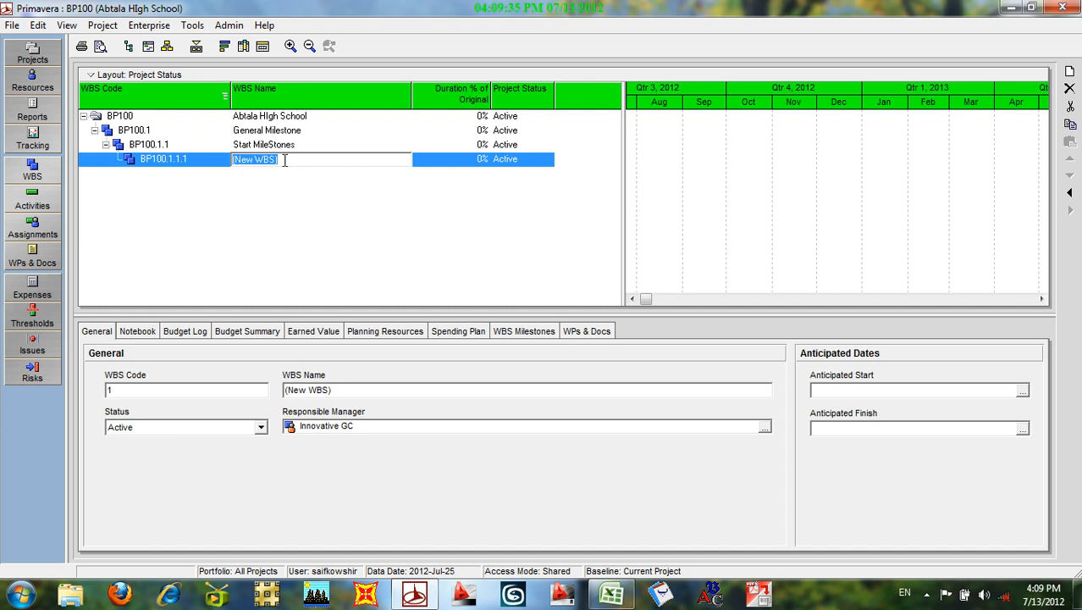
{"action": "type", "text": "Finish Milestones"}
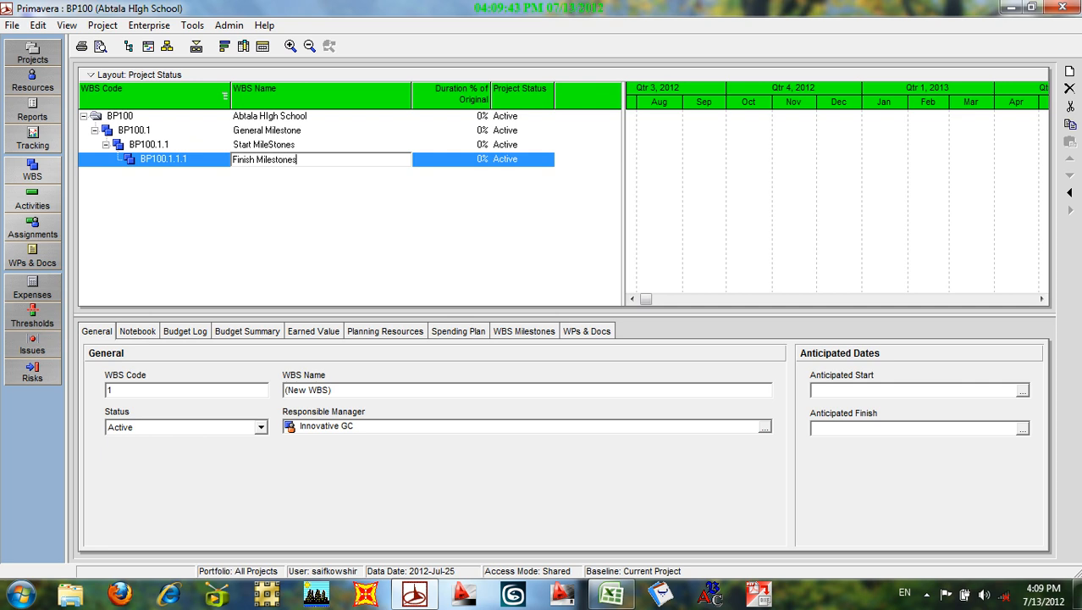
{"action": "left_click", "coordinate": [442, 163]}
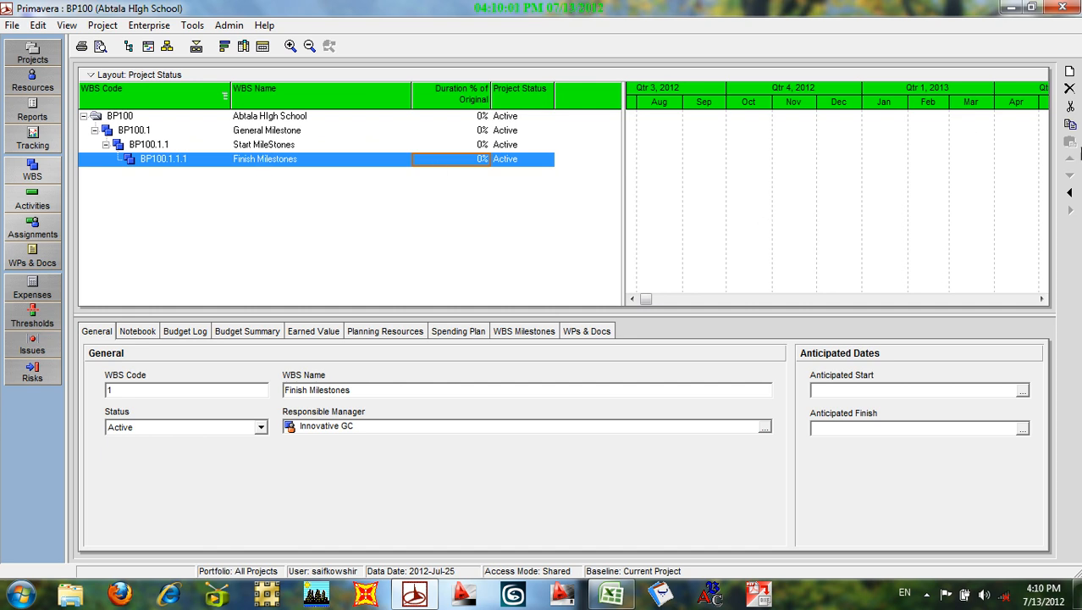
{"action": "left_click", "coordinate": [1070, 194]}
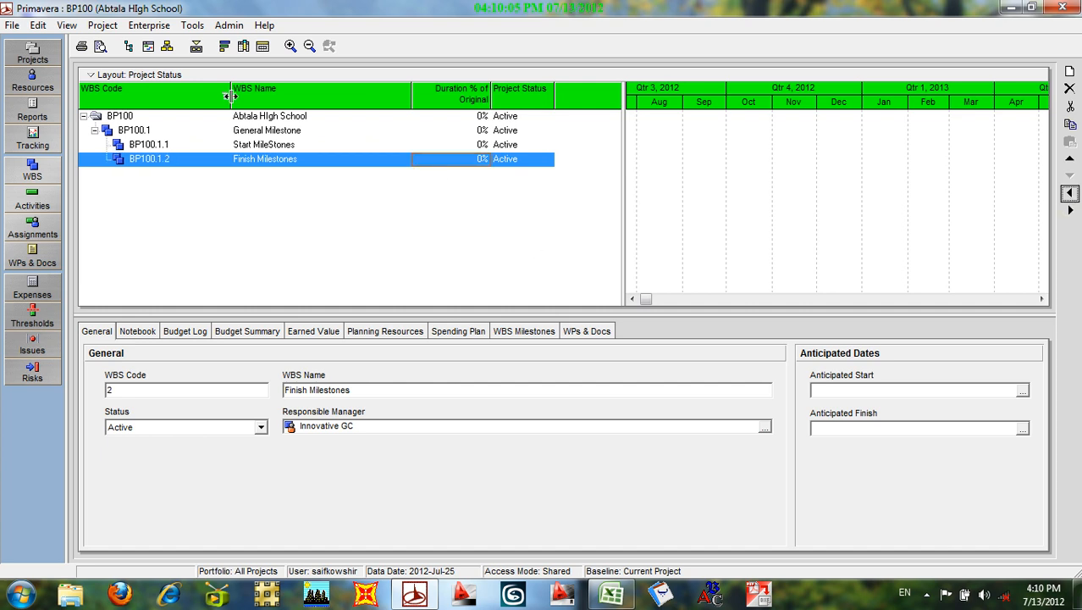
Add a WBS element directly under BP100 and name it Sub Structure.
{"action": "left_click", "coordinate": [176, 123]}
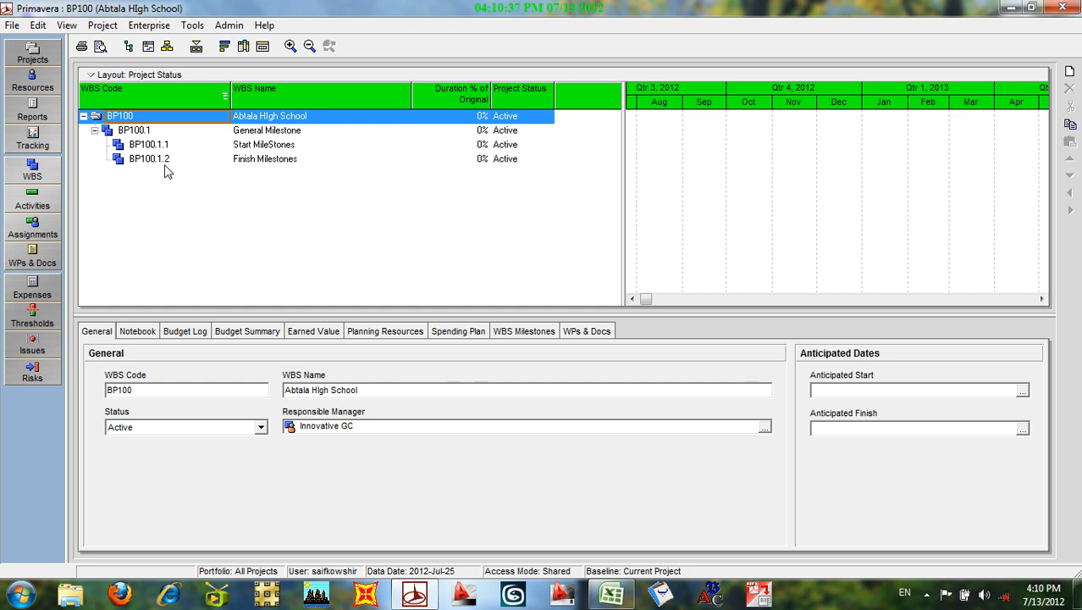
{"action": "right_click", "coordinate": [166, 118]}
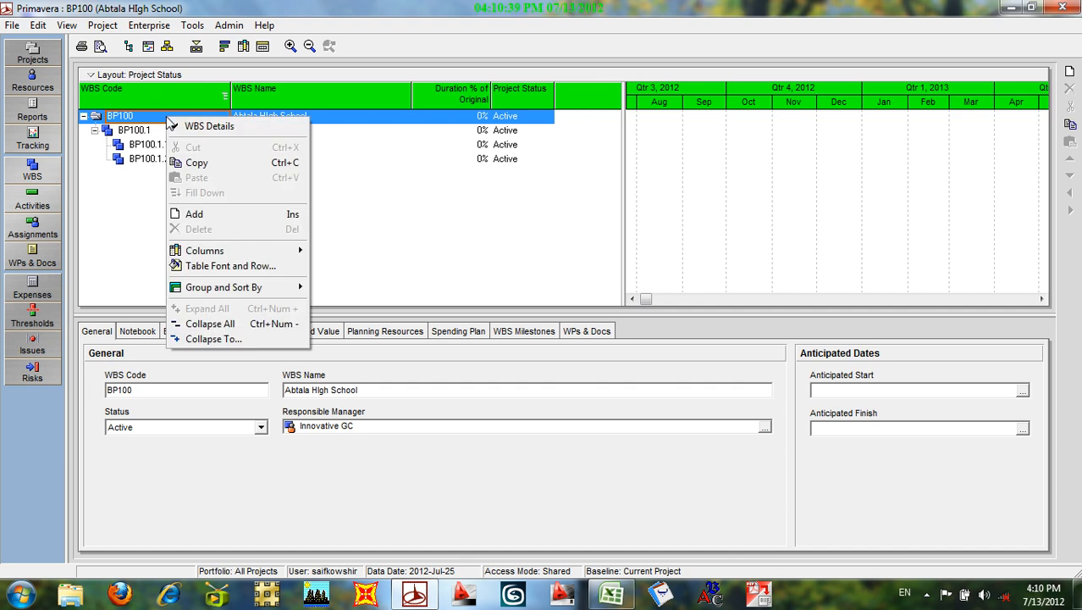
{"action": "left_click", "coordinate": [194, 217]}
{"action": "left_click", "coordinate": [314, 140]}
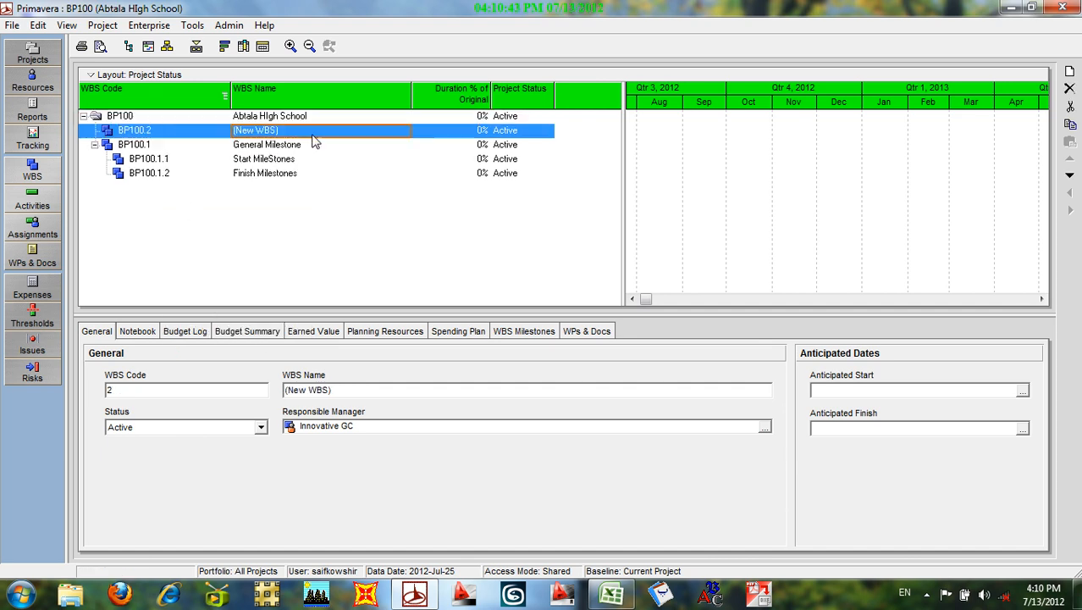
{"action": "left_click", "coordinate": [318, 133]}
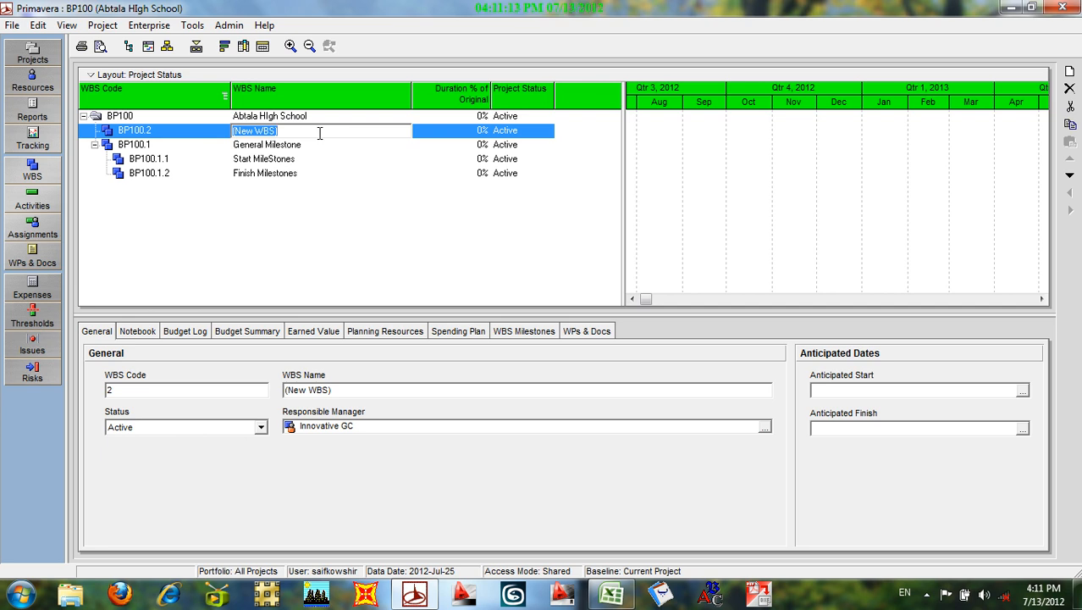
{"action": "type", "text": "Sub Structure"}
{"action": "left_click", "coordinate": [214, 134]}
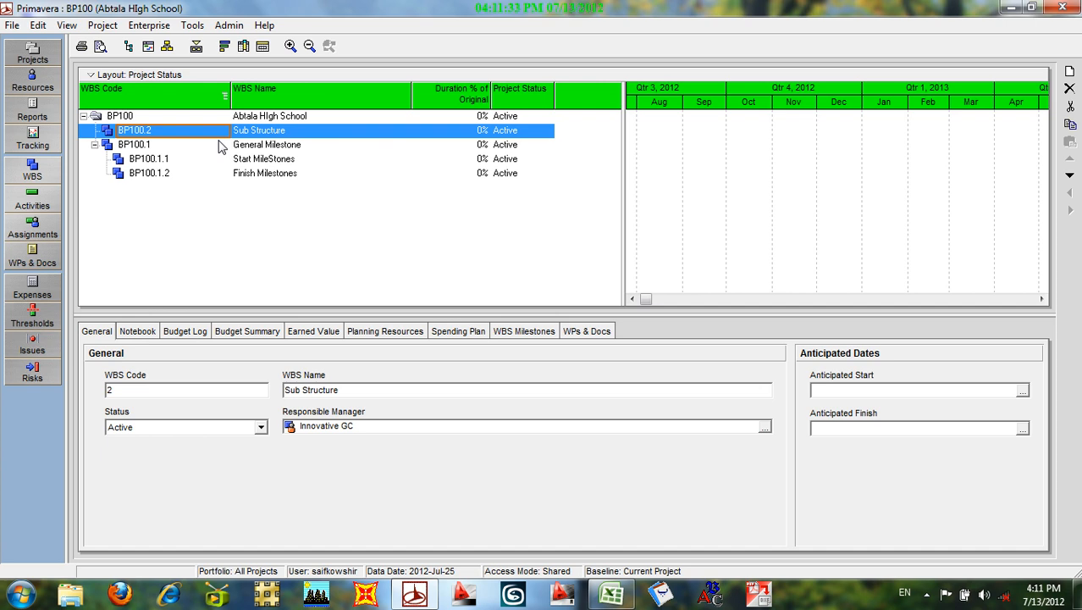
Add another WBS element directly under the Abtala HIgh School project and name it Super Structure.
{"action": "left_click", "coordinate": [259, 121]}
{"action": "right_click", "coordinate": [259, 121]}
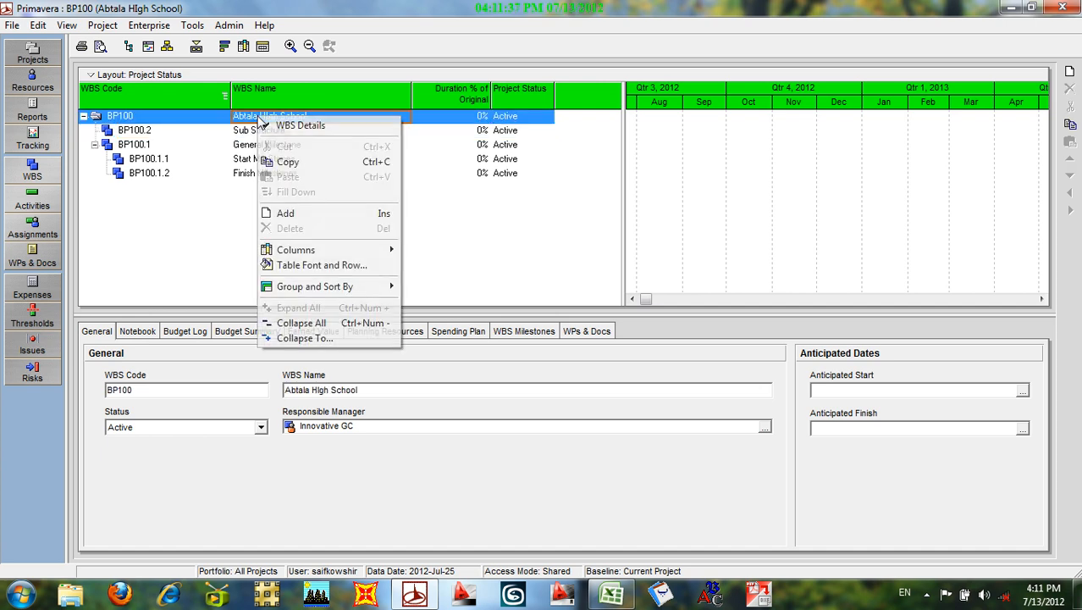
{"action": "left_click", "coordinate": [306, 215]}
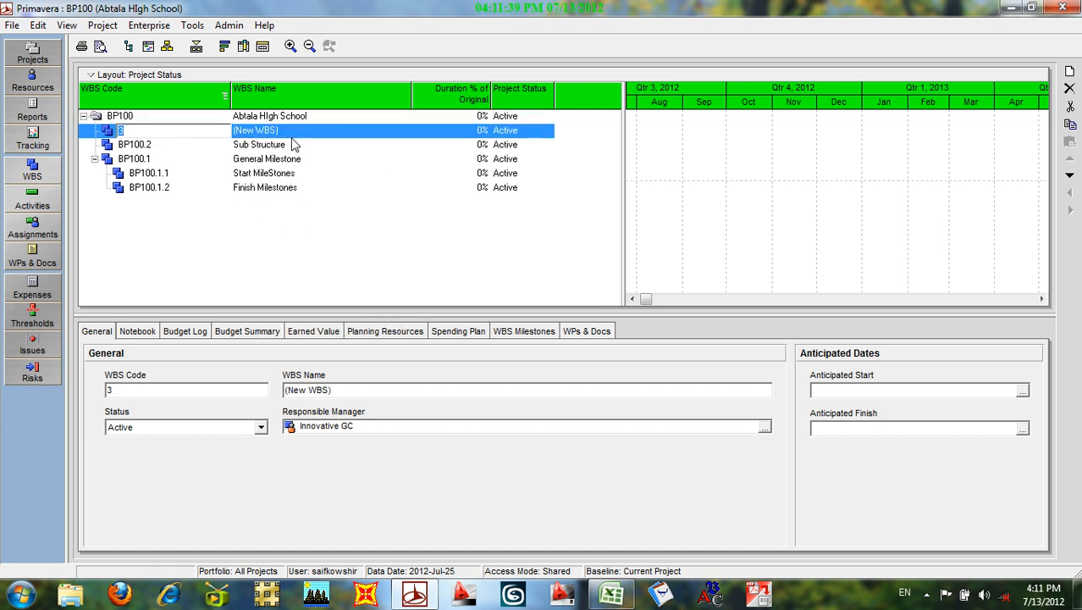
{"action": "left_click", "coordinate": [294, 133]}
{"action": "type", "text": "Su"}
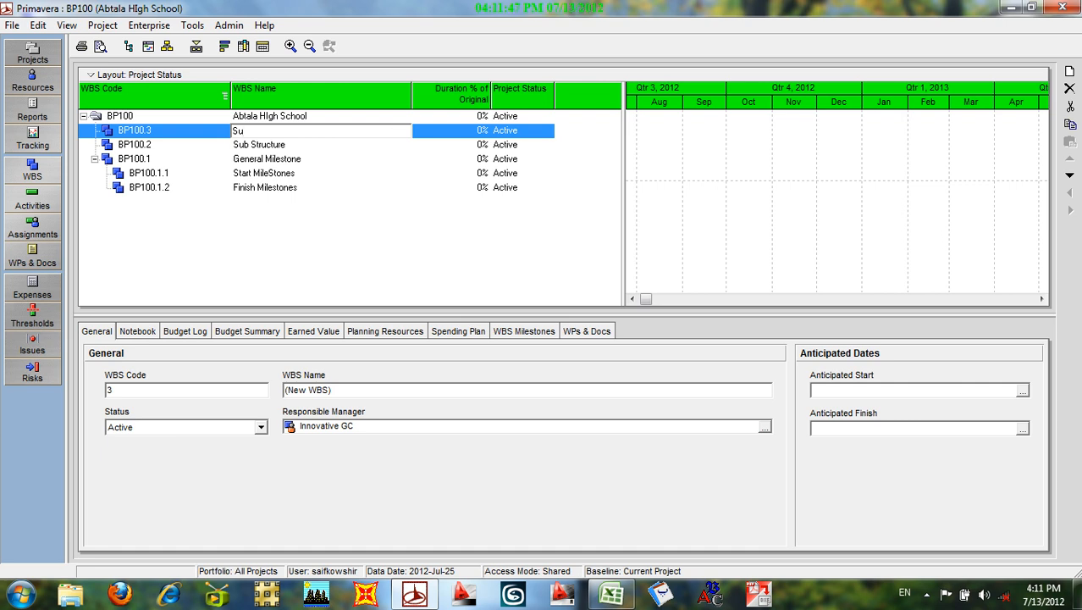
{"action": "type", "text": "per Structure"}
{"action": "left_click", "coordinate": [427, 135]}
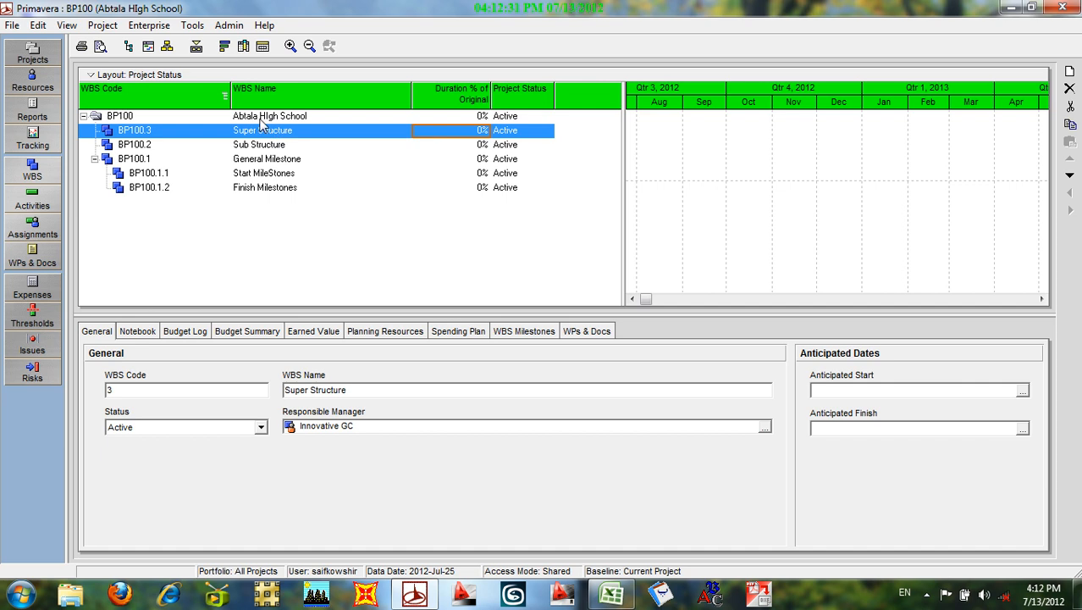
Add a WBS element directly under the Abtala HIgh School project and name it Finishing.
{"action": "left_click", "coordinate": [267, 119]}
{"action": "right_click", "coordinate": [268, 117]}
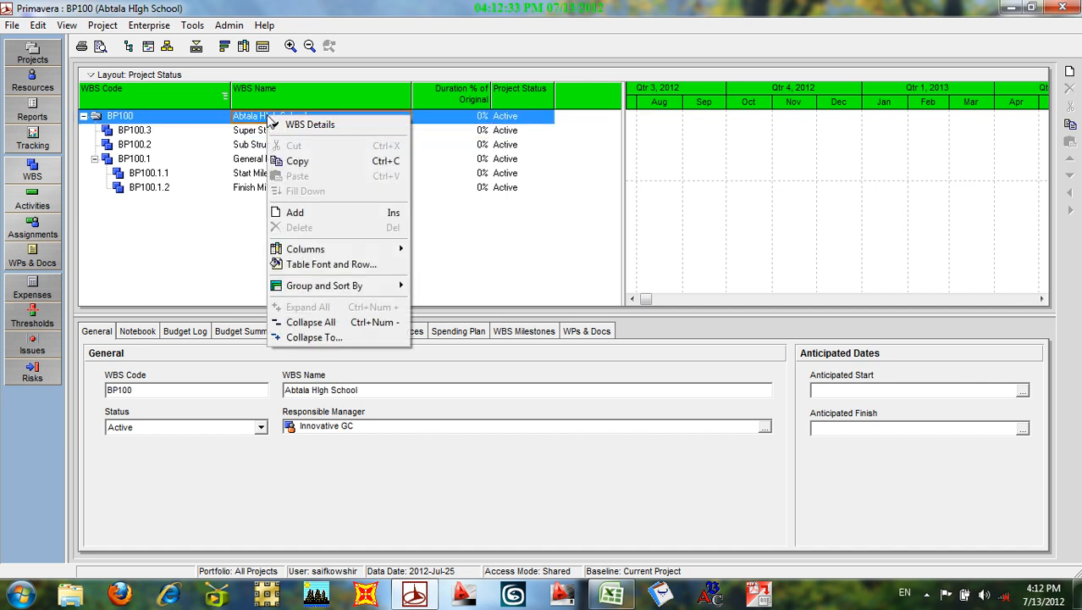
{"action": "left_click", "coordinate": [321, 213]}
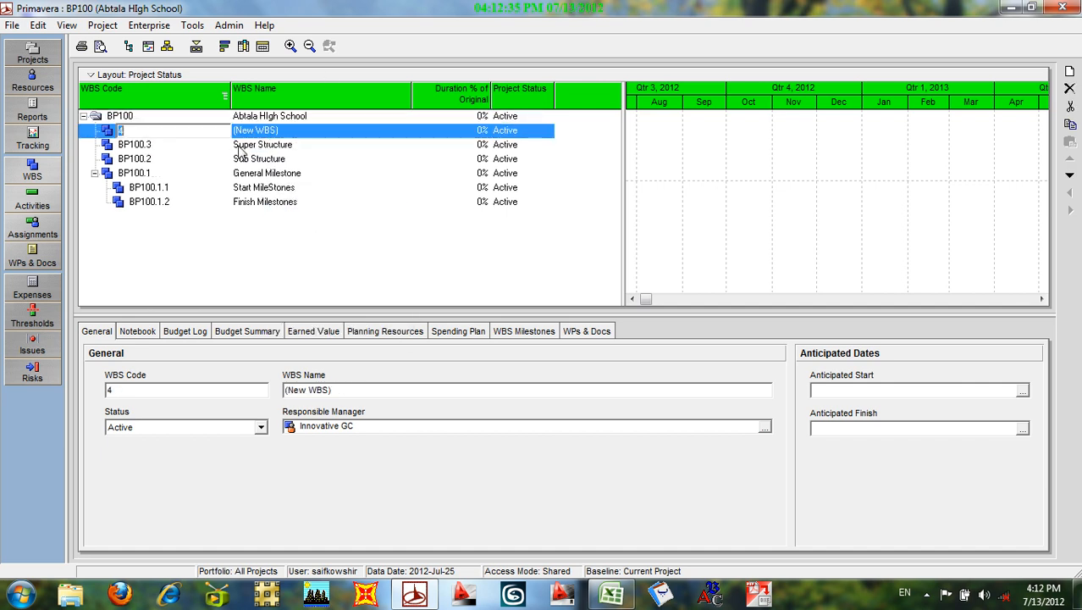
{"action": "left_click", "coordinate": [308, 131]}
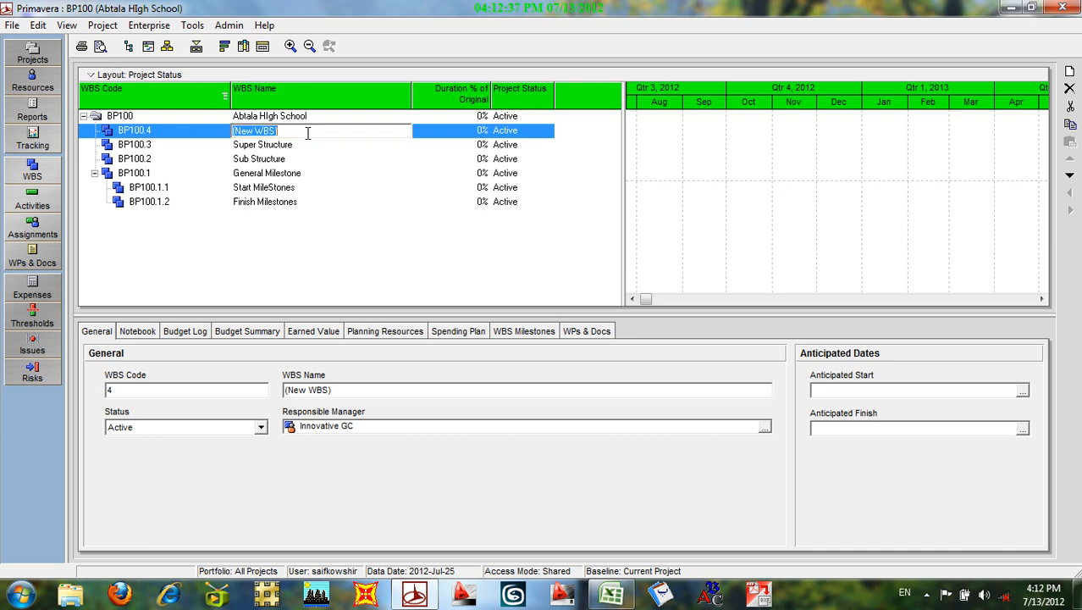
{"action": "type", "text": "Finishing"}
Add a WBS element directly under the BP100 project and name it Electrical Work.
{"action": "left_click", "coordinate": [271, 117]}
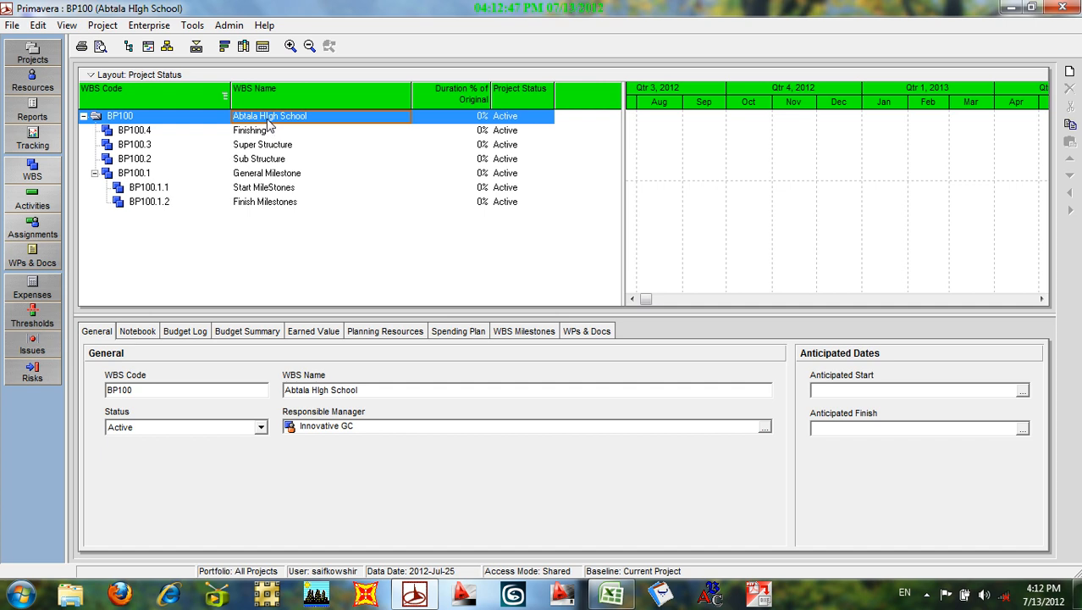
{"action": "right_click", "coordinate": [269, 120]}
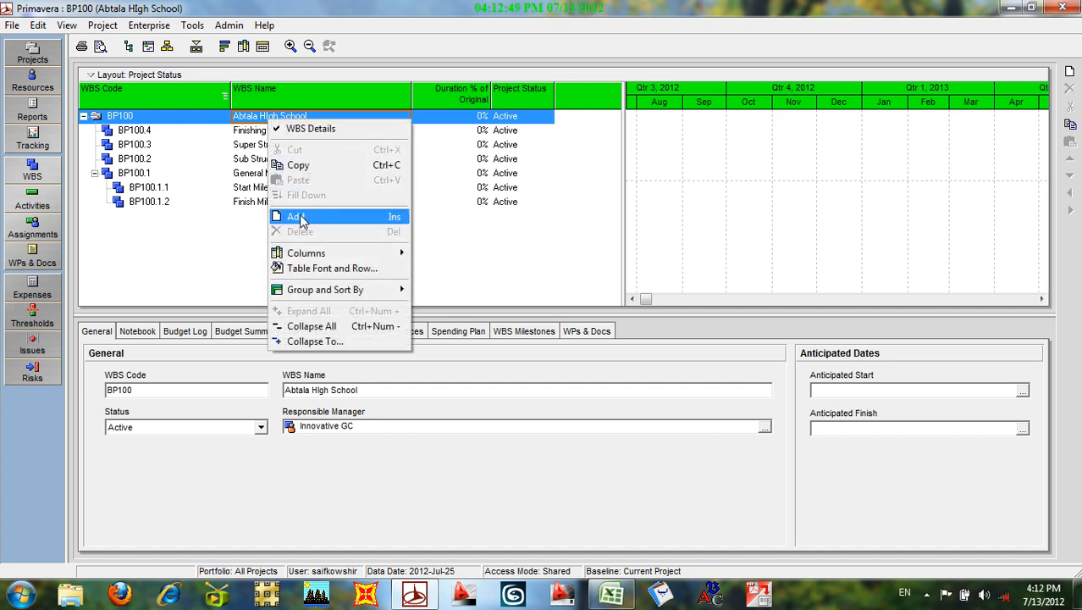
{"action": "left_click", "coordinate": [296, 216]}
{"action": "left_click", "coordinate": [299, 132]}
{"action": "left_click", "coordinate": [299, 132]}
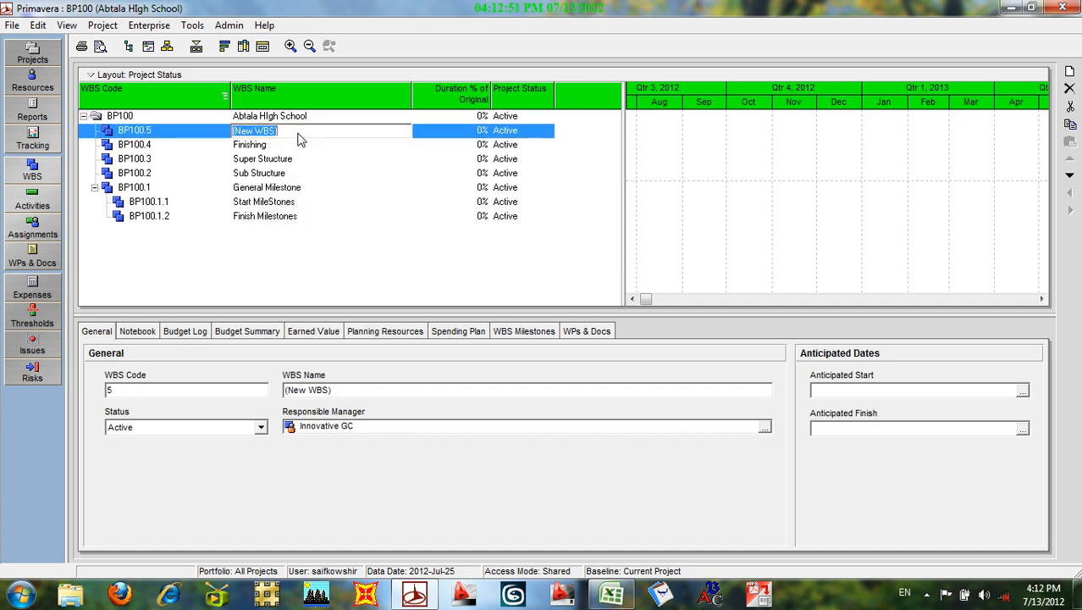
{"action": "type", "text": "Electrical Work"}
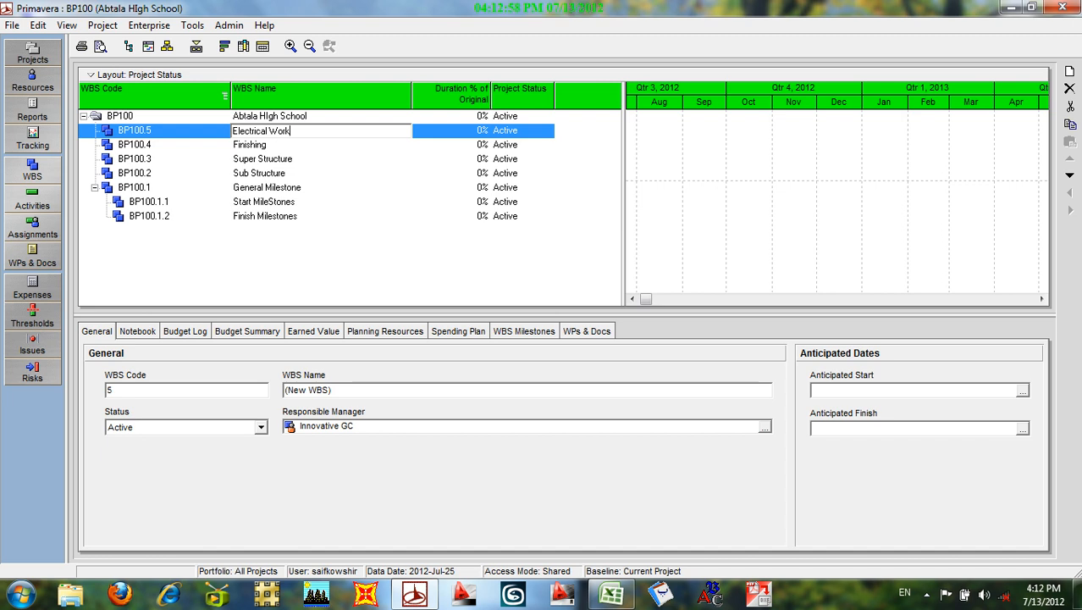
{"action": "left_click", "coordinate": [225, 135]}
Add a WBS element directly under the project and name it Plumbing Work.
{"action": "left_click", "coordinate": [248, 118]}
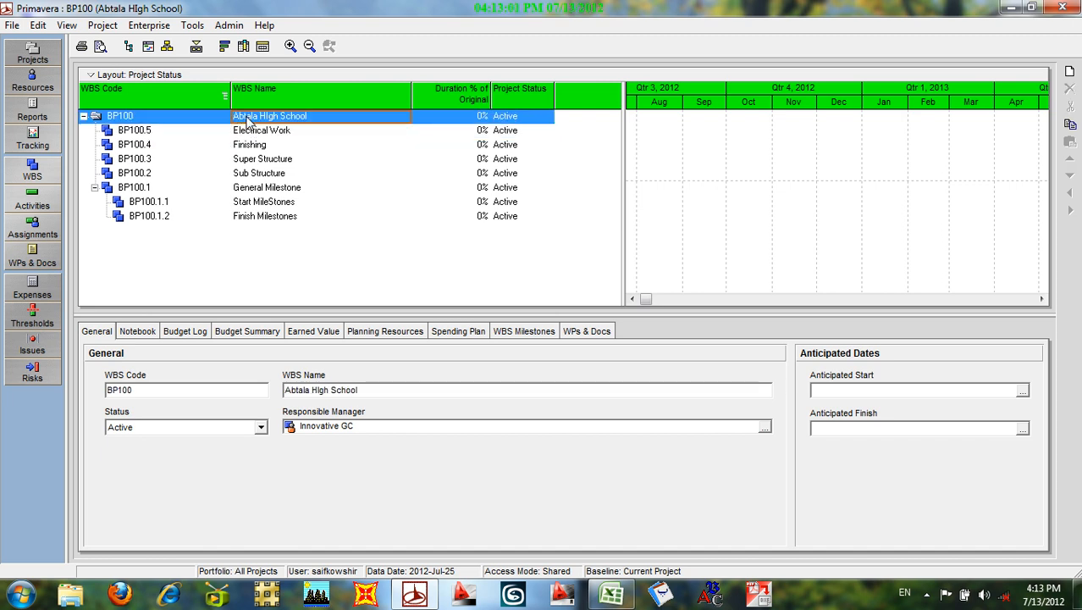
{"action": "right_click", "coordinate": [249, 120]}
{"action": "left_click", "coordinate": [284, 214]}
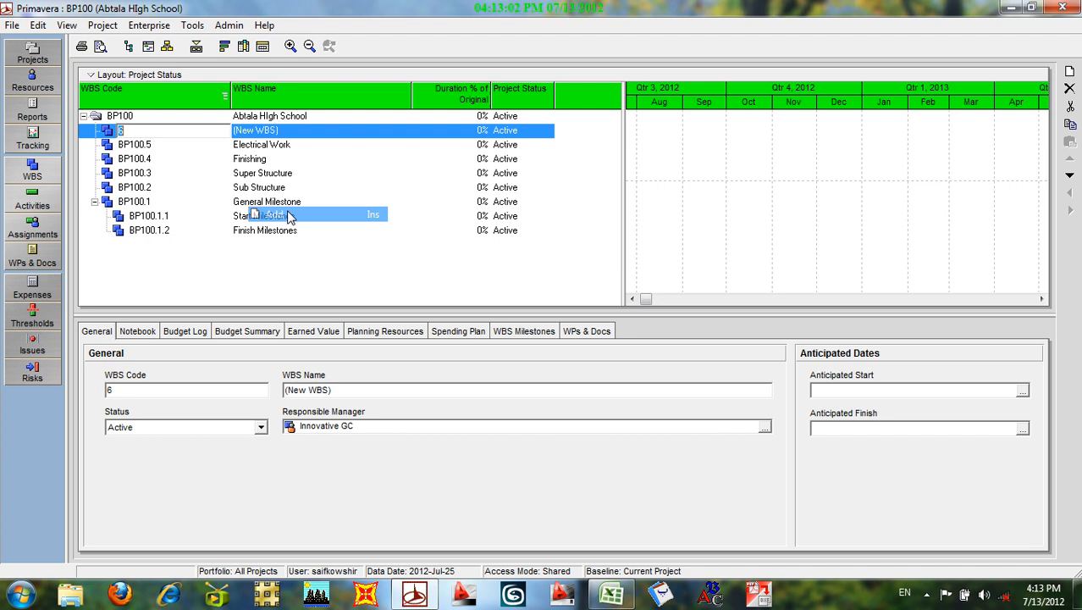
{"action": "left_click", "coordinate": [289, 126]}
{"action": "left_click", "coordinate": [300, 127]}
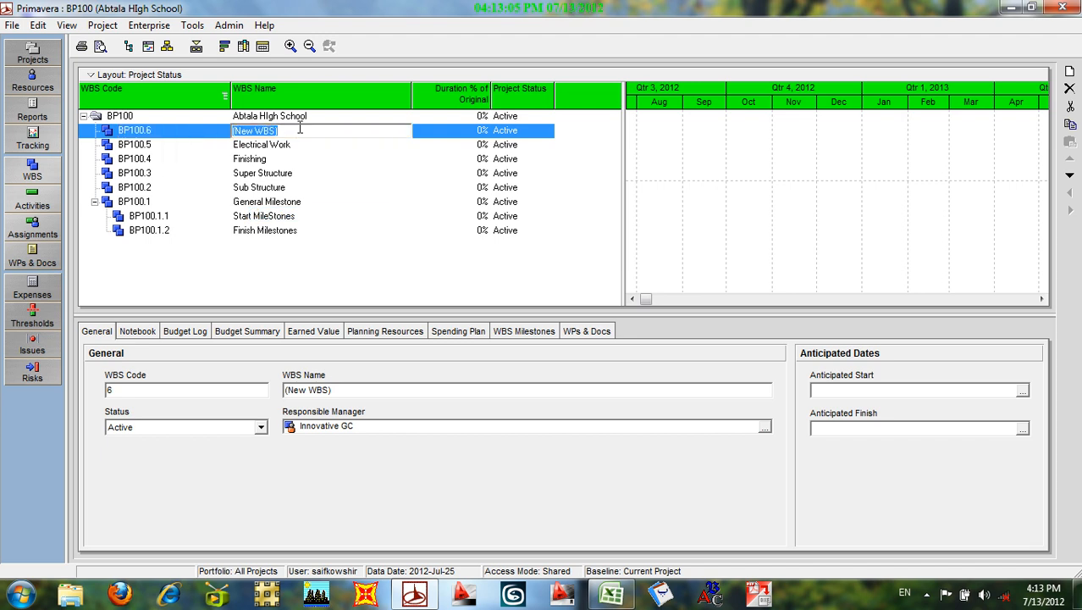
{"action": "type", "text": "Plumbing Work"}
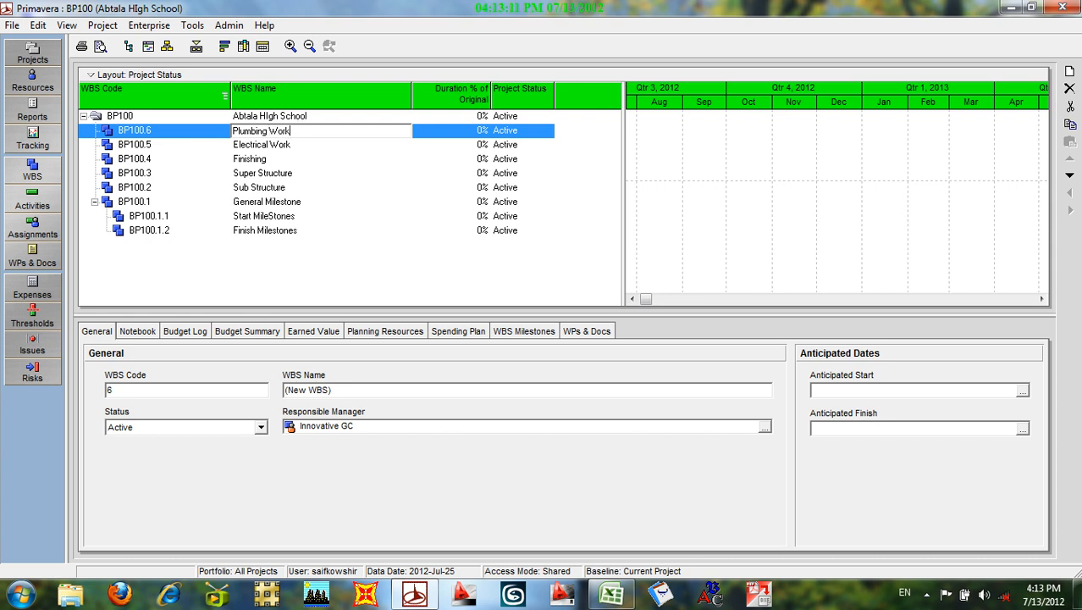
Add another WBS element at the project's first level and name it Mechanical Work.
{"action": "left_click", "coordinate": [276, 119]}
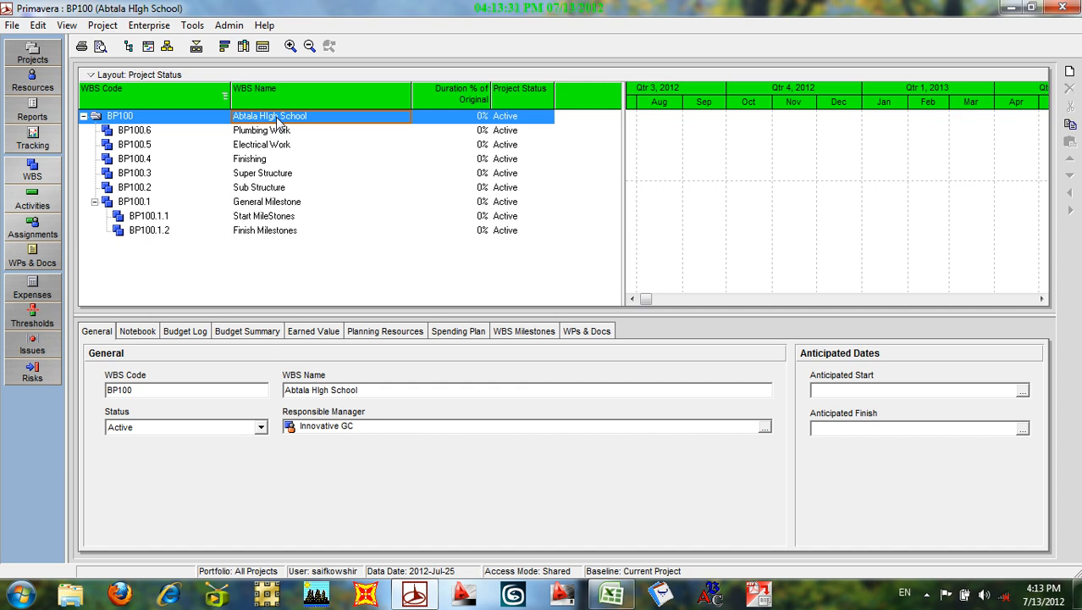
{"action": "right_click", "coordinate": [277, 120]}
{"action": "left_click", "coordinate": [326, 215]}
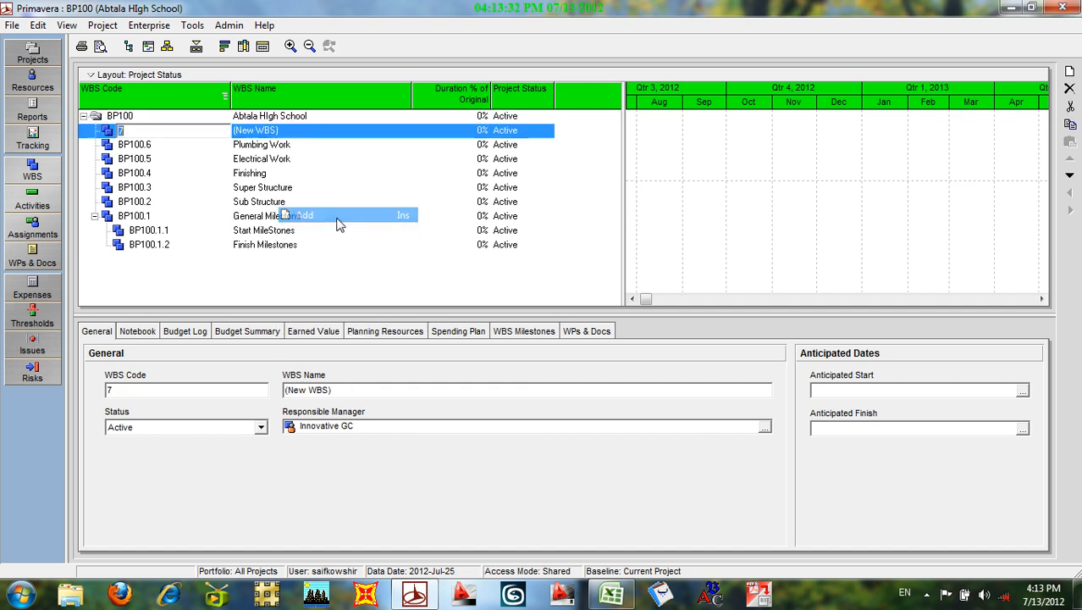
{"action": "left_click", "coordinate": [296, 131]}
{"action": "type", "text": "Mechani"}
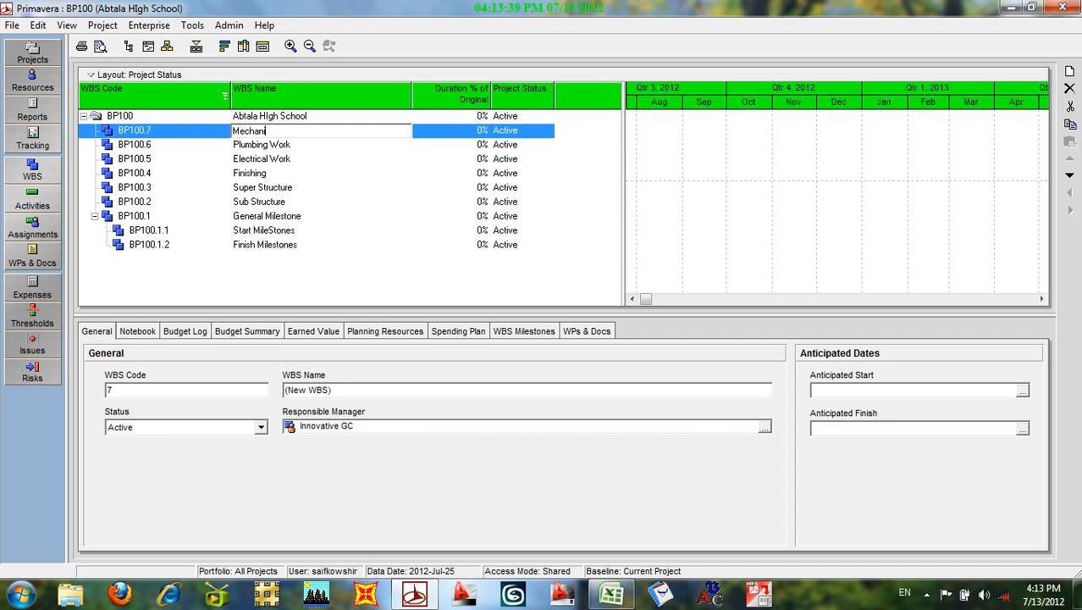
{"action": "type", "text": "cal Work"}
{"action": "left_click", "coordinate": [264, 150]}
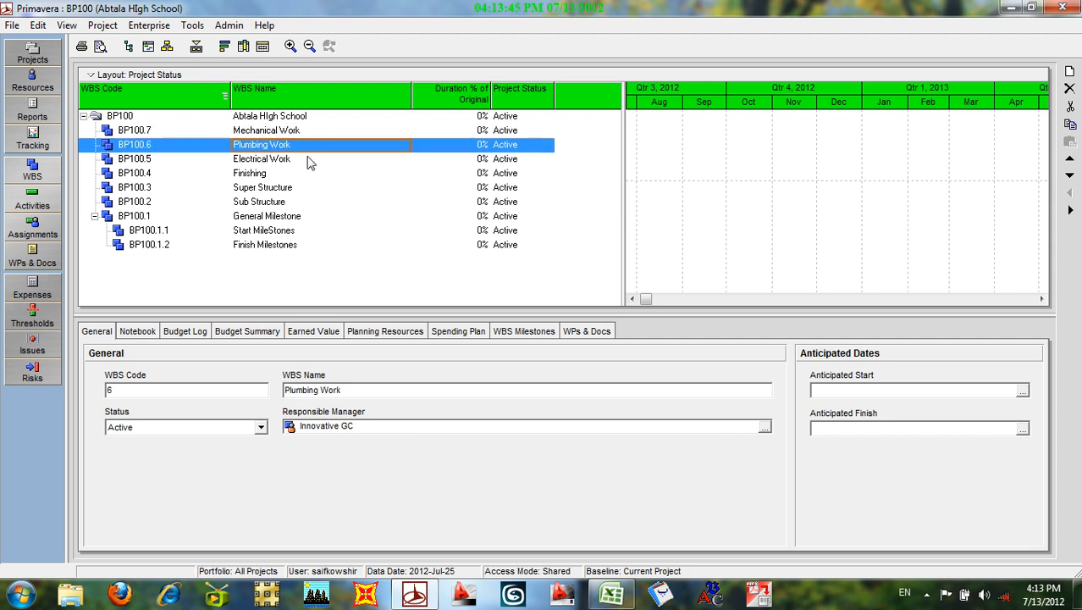
{"action": "left_click", "coordinate": [269, 163]}
{"action": "left_click", "coordinate": [263, 174]}
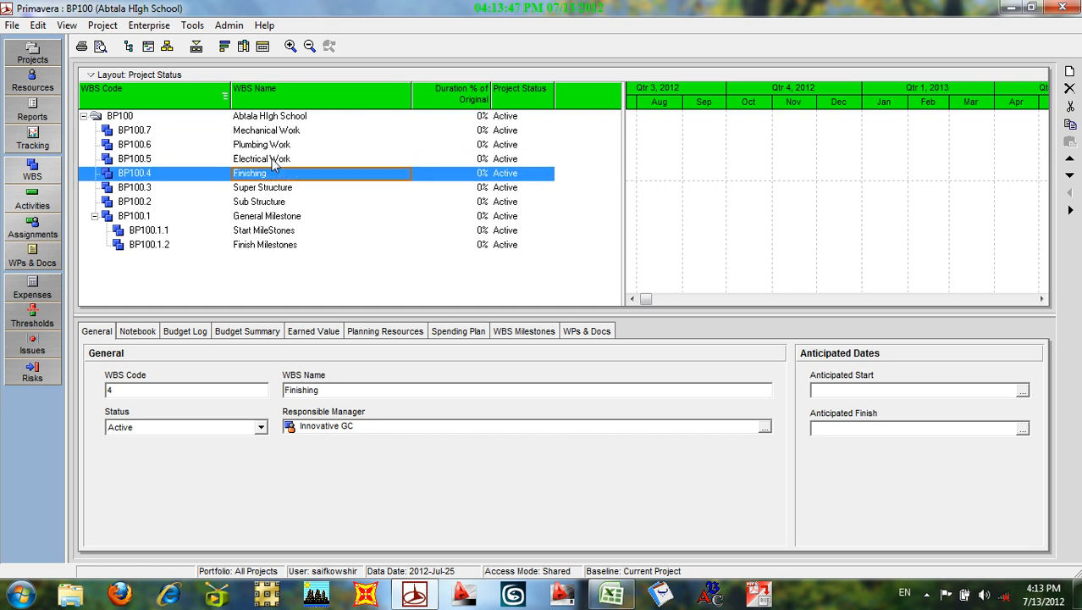
{"action": "left_click", "coordinate": [273, 161]}
{"action": "left_click", "coordinate": [290, 148]}
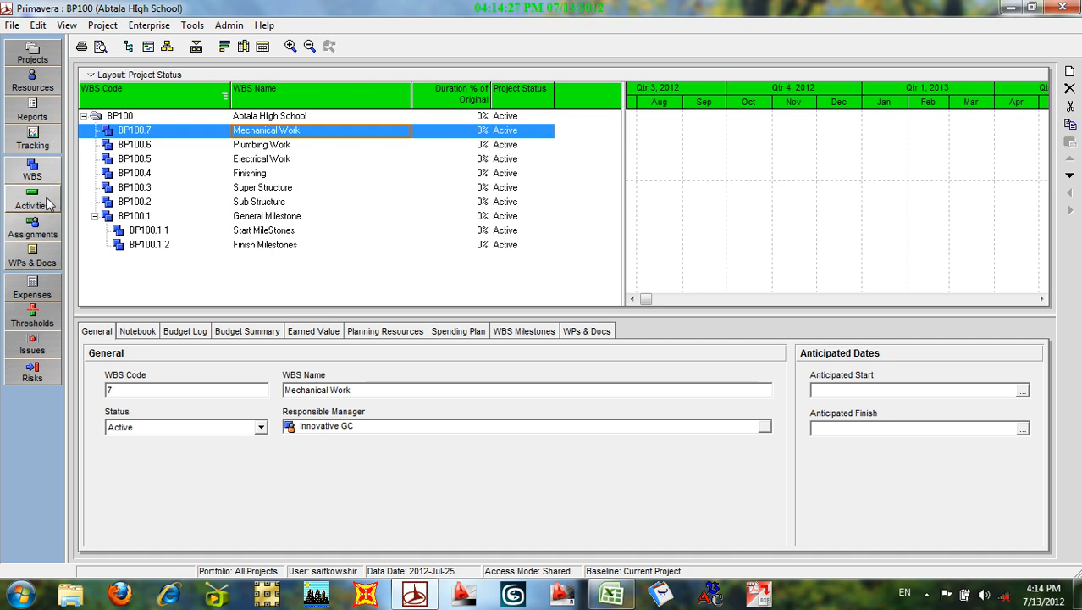
Open the project's Activities view and select the Start MileStones band under General Milestone.
{"action": "left_click", "coordinate": [103, 27]}
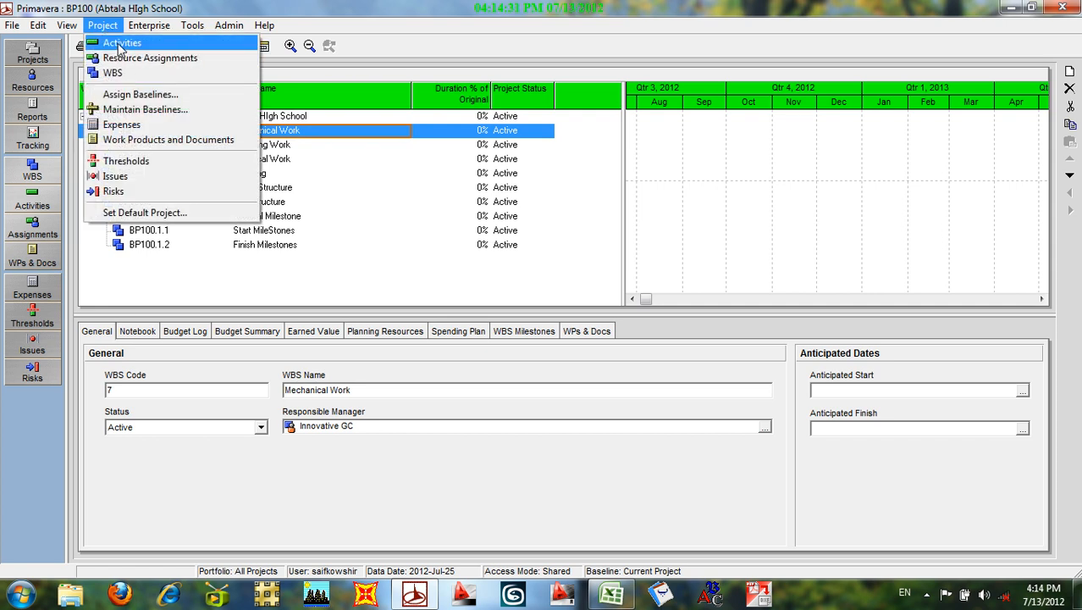
{"action": "left_click", "coordinate": [37, 207]}
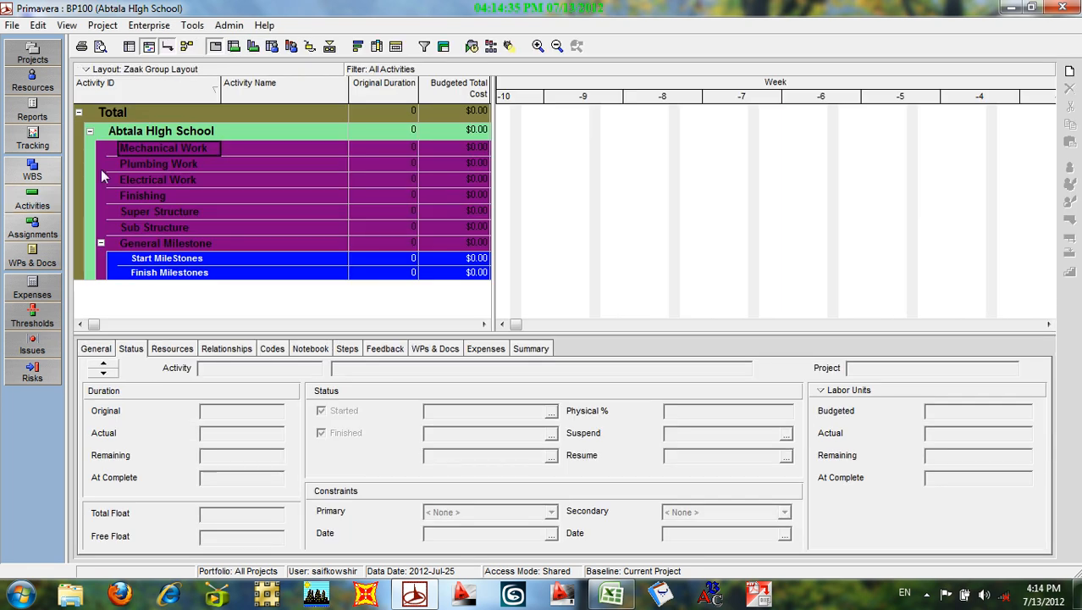
{"action": "left_click", "coordinate": [193, 262]}
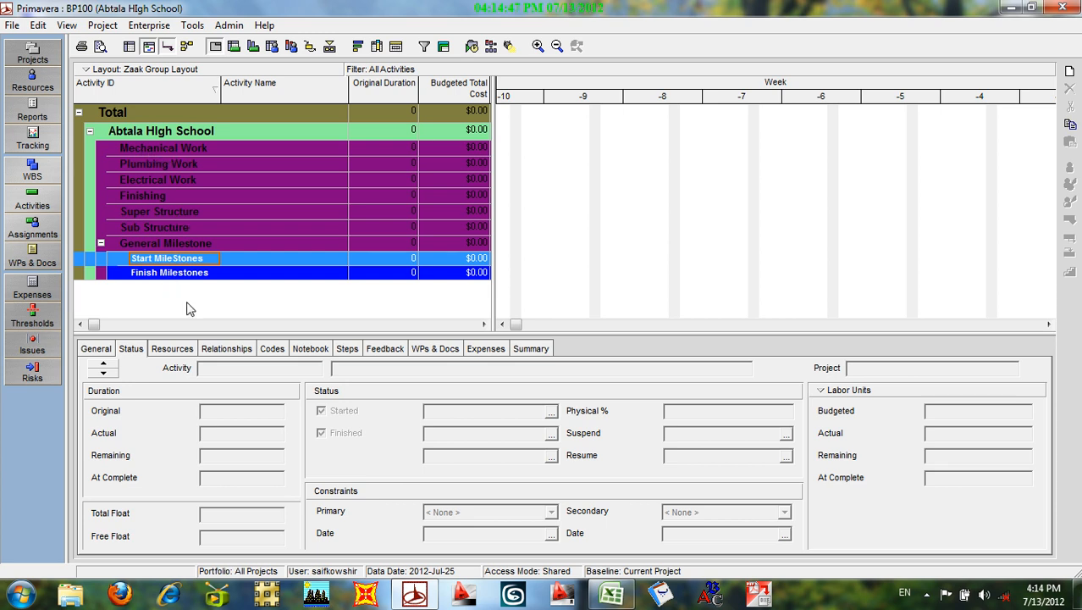
Turn on the title display for the Total band in the activities' Group and Sort settings.
{"action": "left_click", "coordinate": [443, 47]}
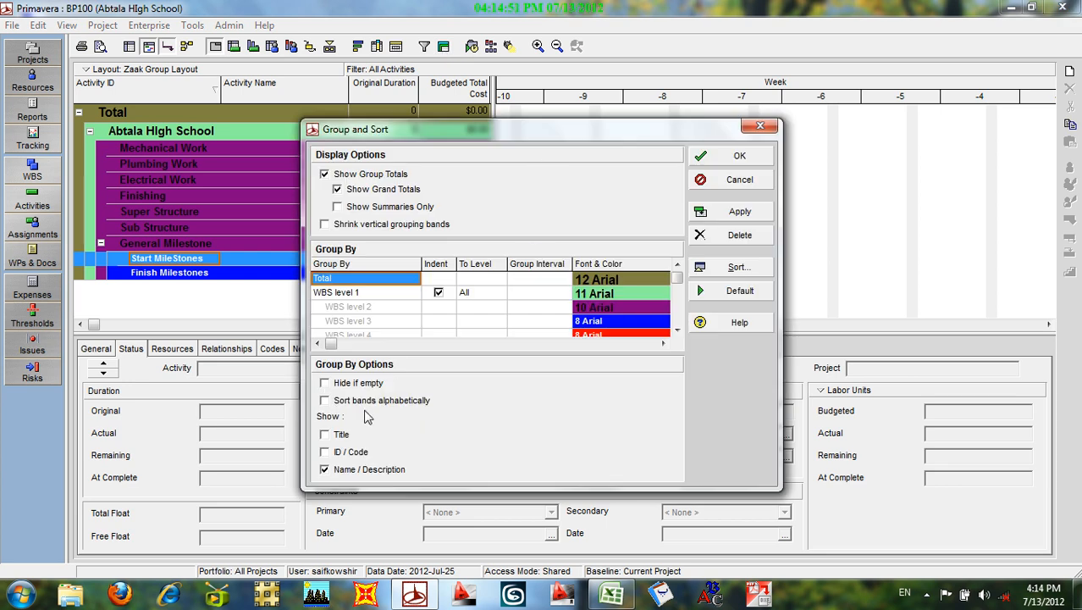
{"action": "left_click", "coordinate": [325, 434]}
{"action": "left_click", "coordinate": [325, 453]}
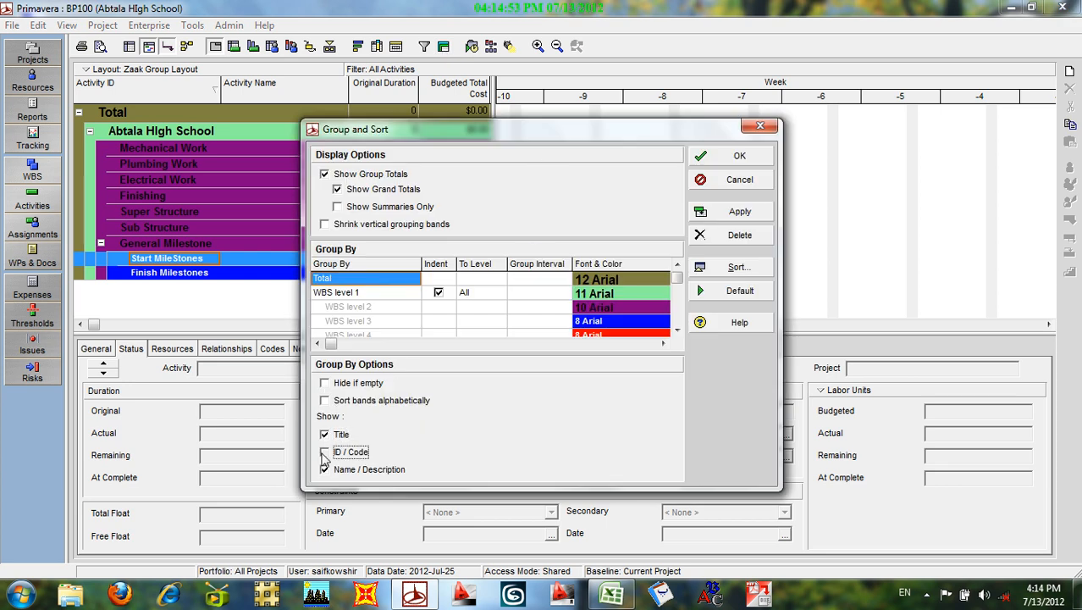
Try grouping the activities by WBS Name instead of WBS and apply it.
{"action": "left_click", "coordinate": [366, 296]}
{"action": "left_click", "coordinate": [366, 292]}
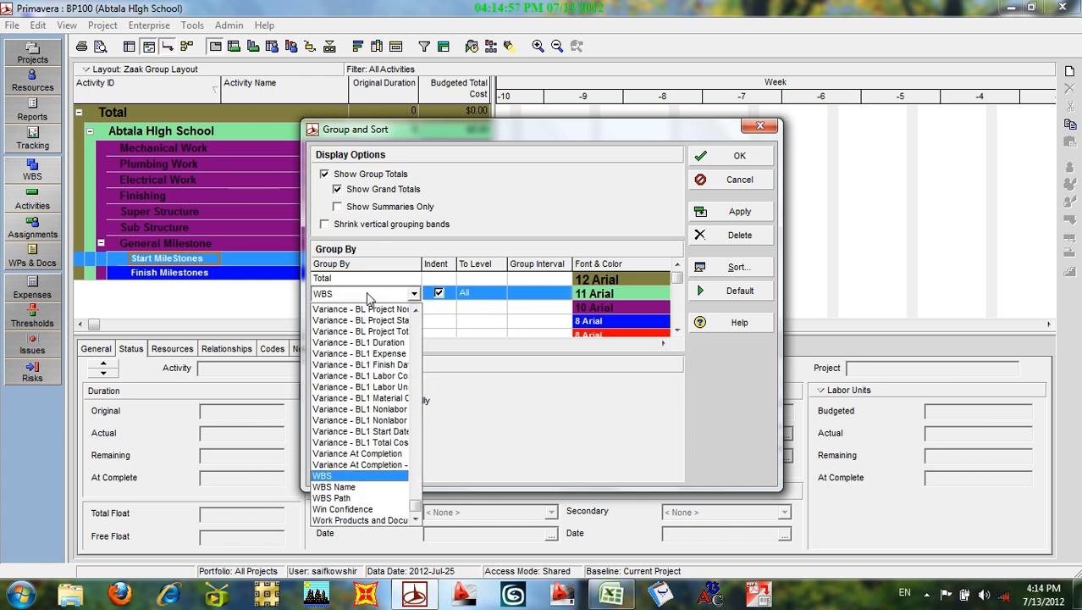
{"action": "left_click", "coordinate": [347, 486]}
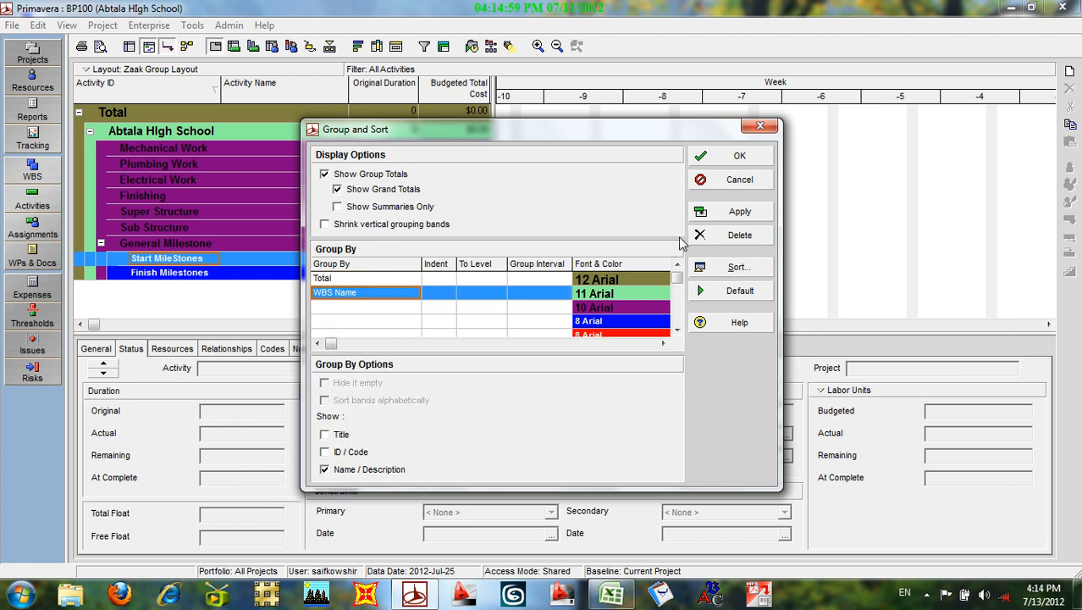
{"action": "left_click", "coordinate": [737, 216]}
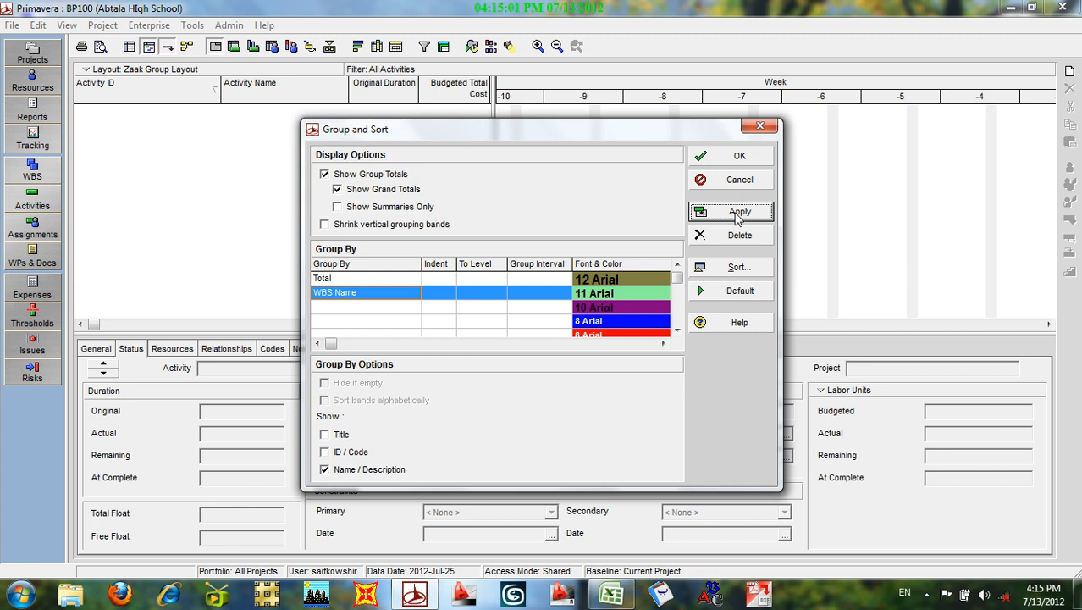
Set the activities' grouping back to WBS, apply it and accept the Group and Sort settings.
{"action": "left_click", "coordinate": [375, 293]}
{"action": "left_click", "coordinate": [376, 293]}
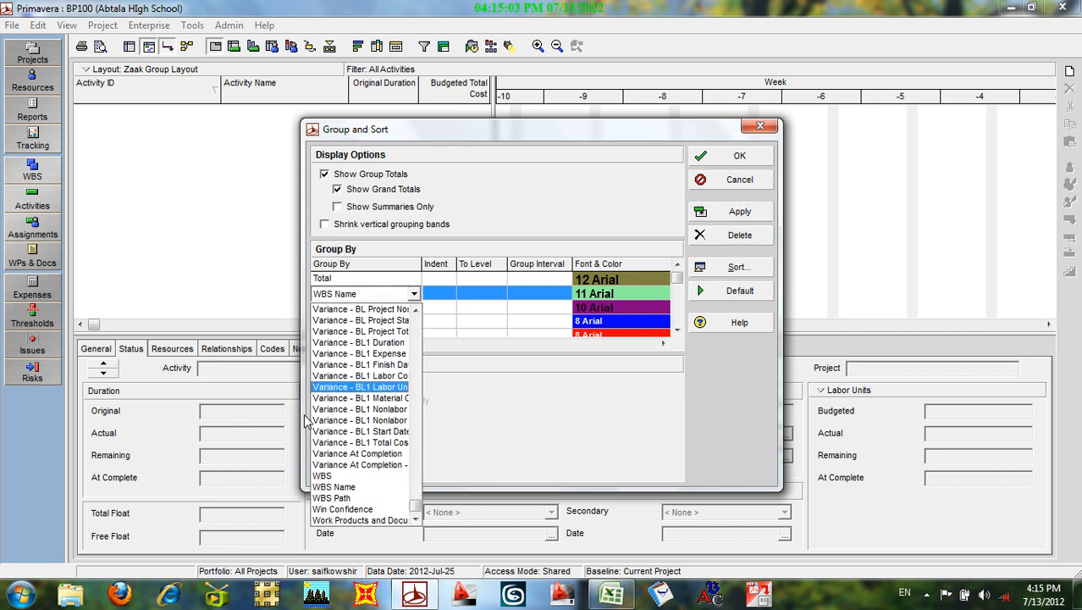
{"action": "left_click", "coordinate": [341, 477]}
{"action": "left_click", "coordinate": [716, 216]}
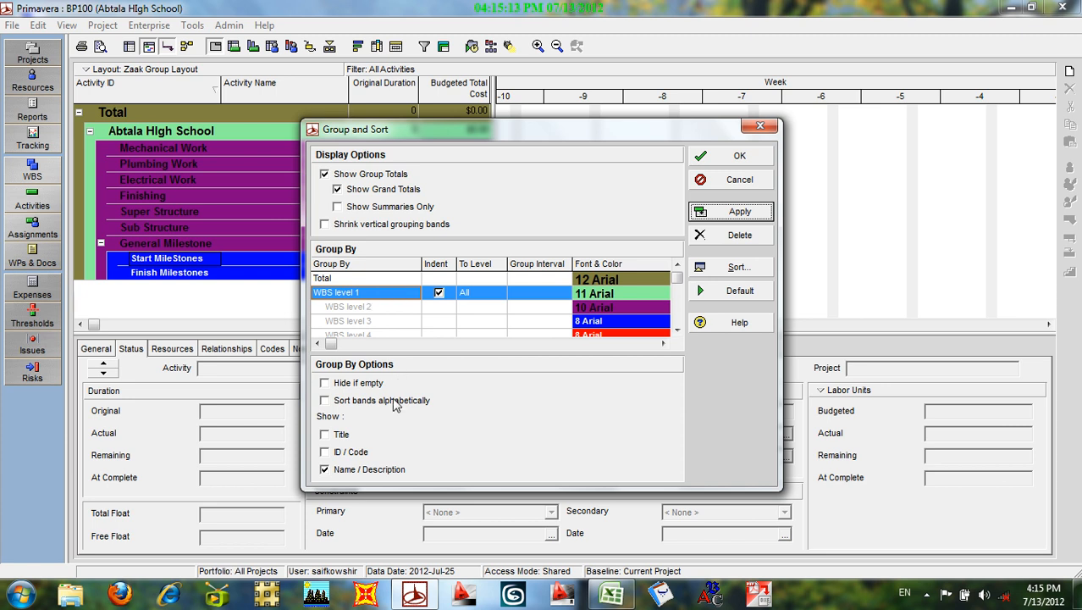
{"action": "left_click", "coordinate": [732, 155]}
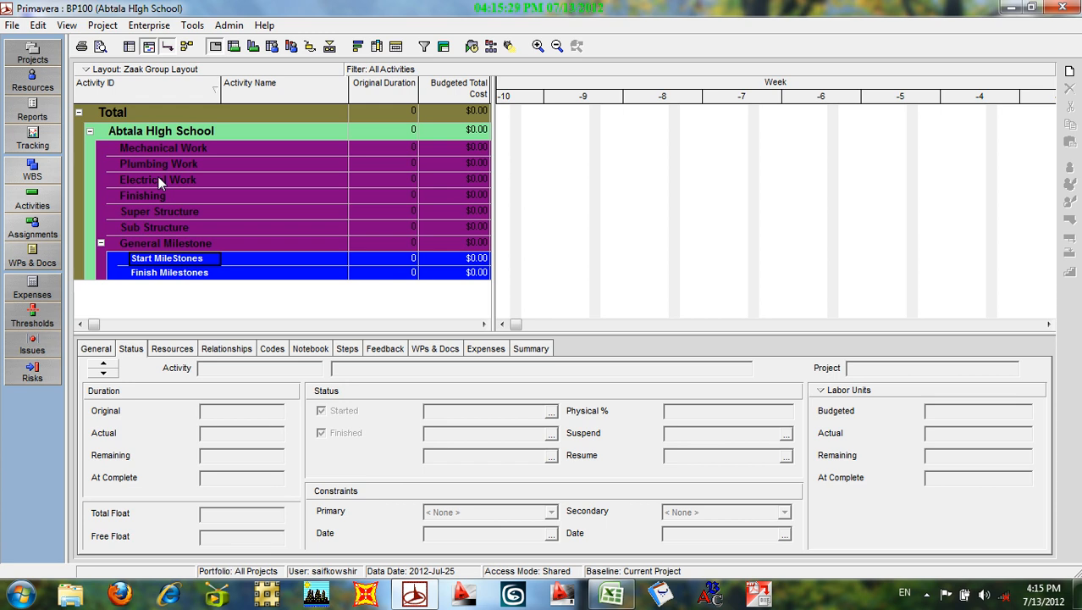
Return to the WBS view and move Sub Structure below General Milestone.
{"action": "left_click", "coordinate": [34, 171]}
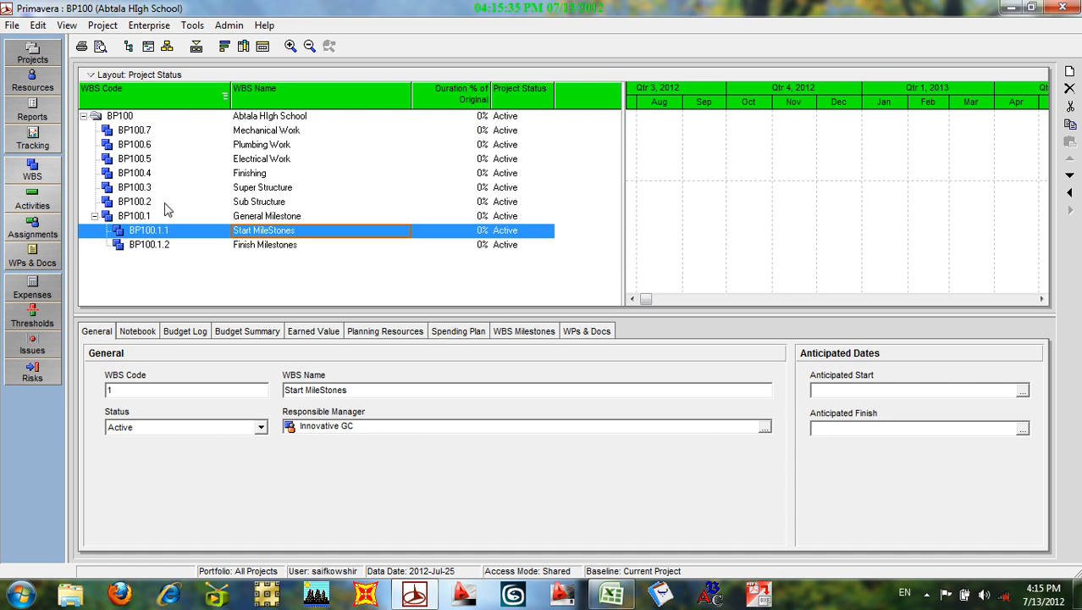
{"action": "left_click", "coordinate": [165, 204]}
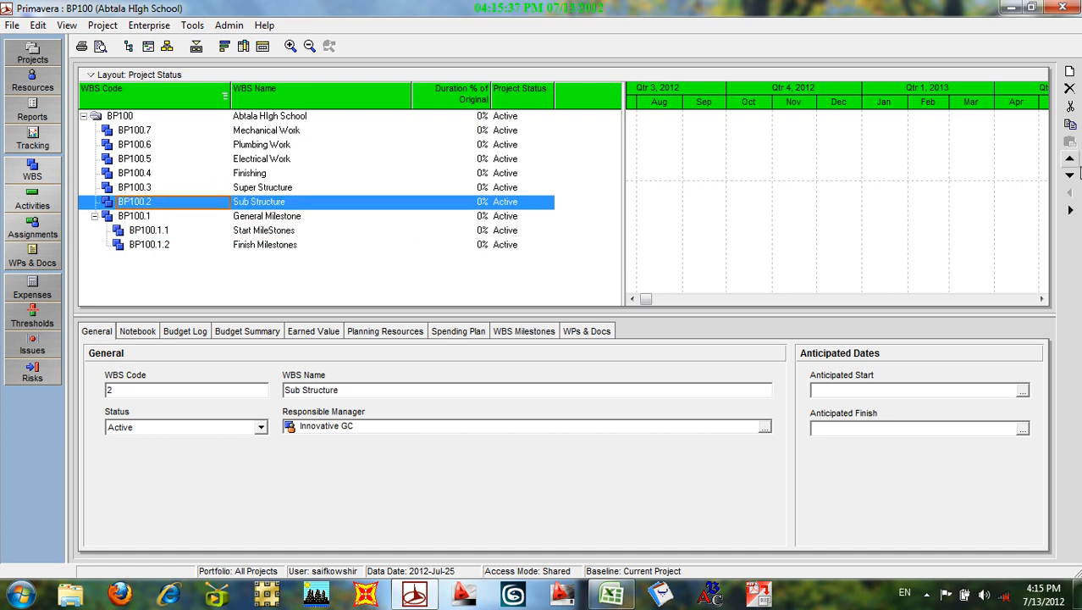
{"action": "left_click", "coordinate": [1071, 175]}
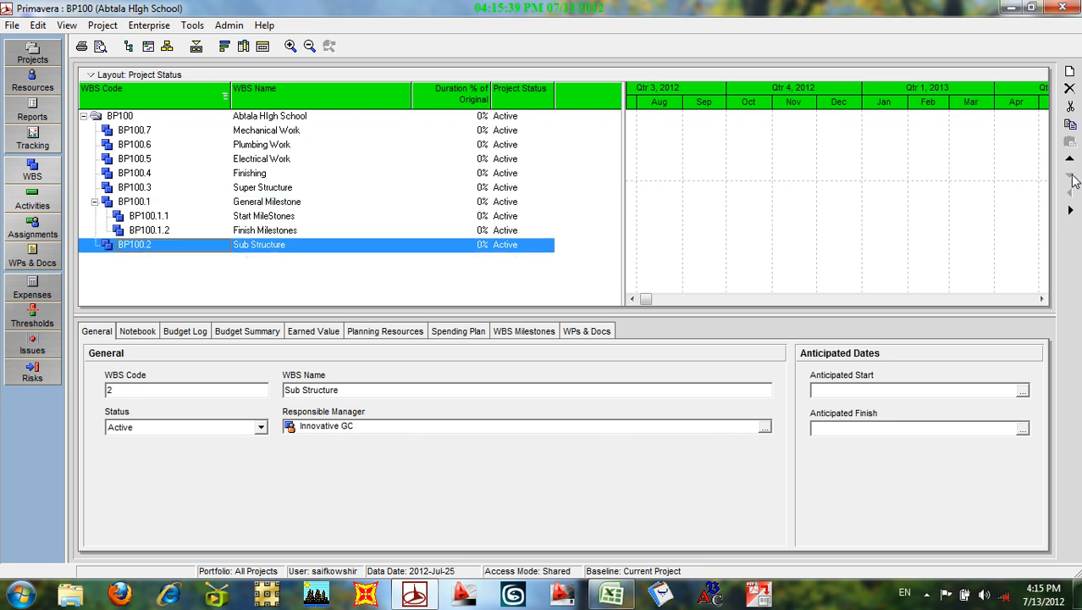
Move the Super Structure WBS element down until it sits below Sub Structure.
{"action": "left_click", "coordinate": [157, 190]}
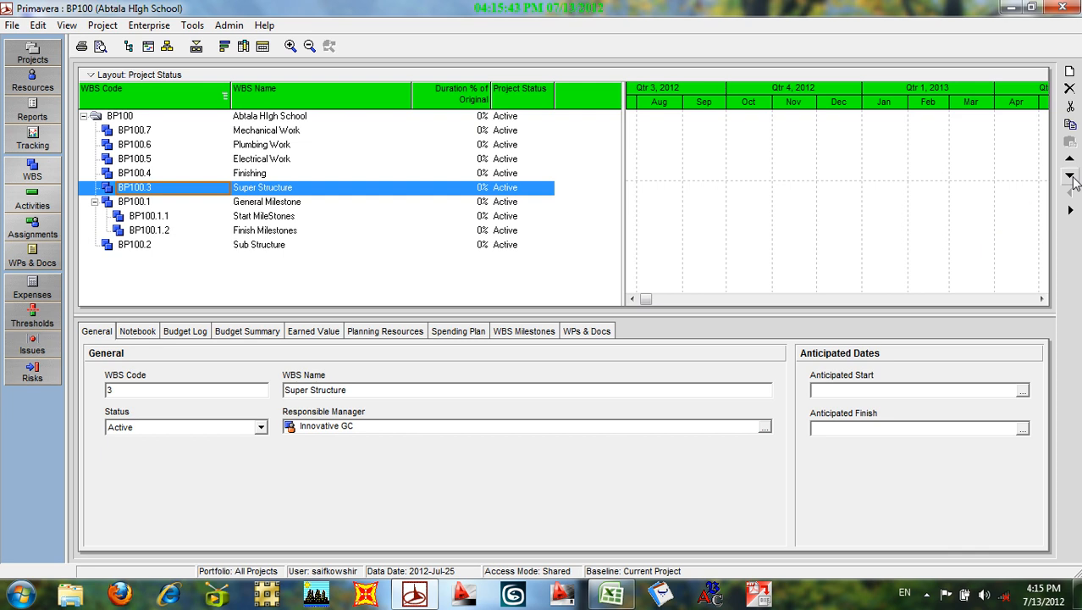
{"action": "left_click", "coordinate": [1071, 176]}
{"action": "left_click", "coordinate": [1071, 175]}
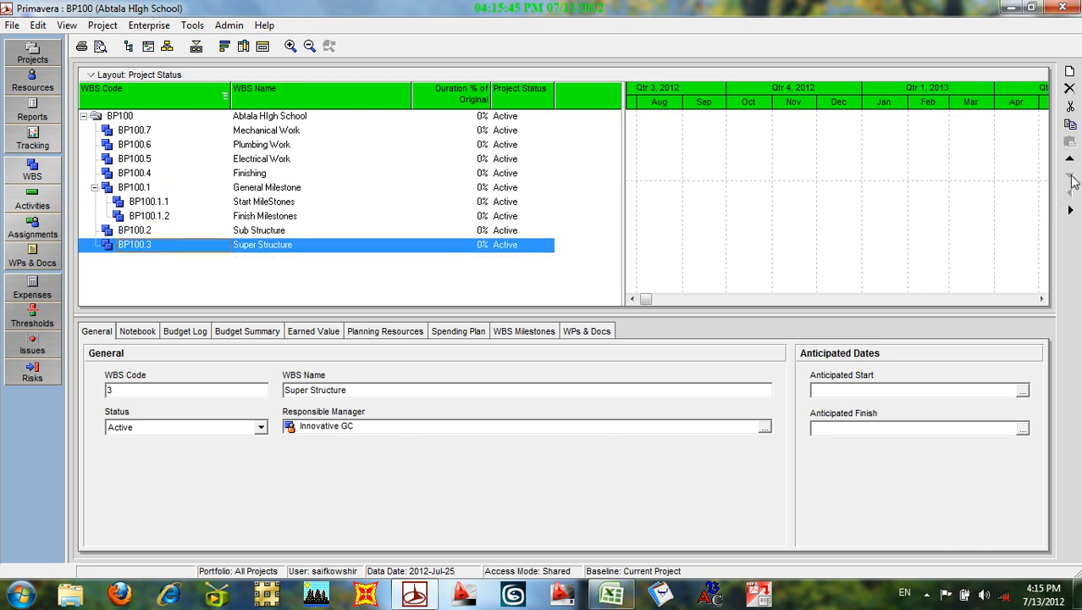
Move the Finishing WBS element down to the end of the list, below Super Structure.
{"action": "left_click", "coordinate": [154, 173]}
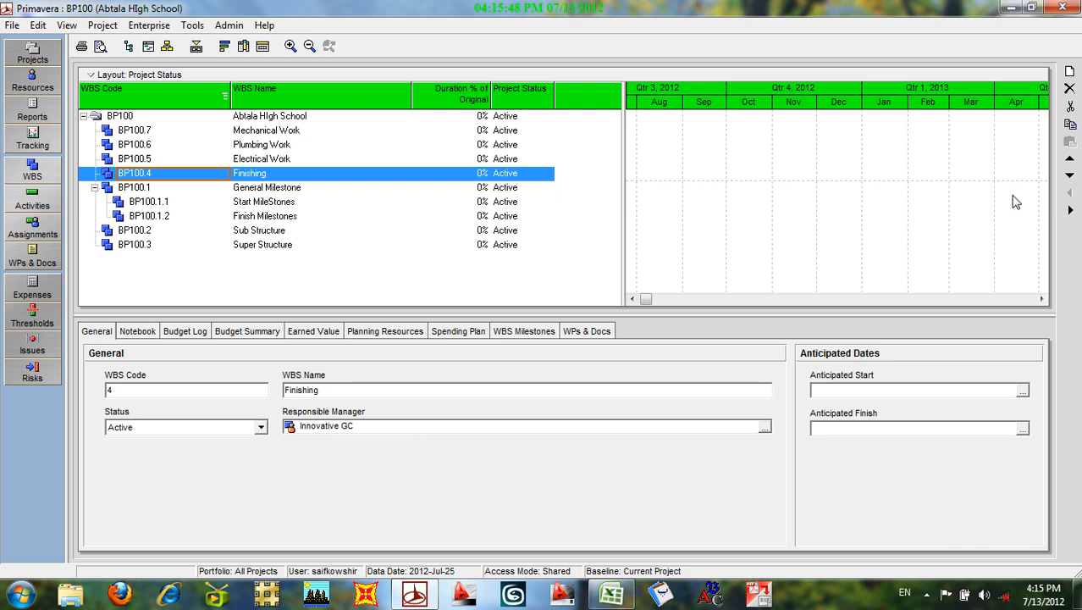
{"action": "left_click", "coordinate": [1069, 175]}
{"action": "left_click", "coordinate": [1069, 176]}
{"action": "left_click", "coordinate": [1070, 175]}
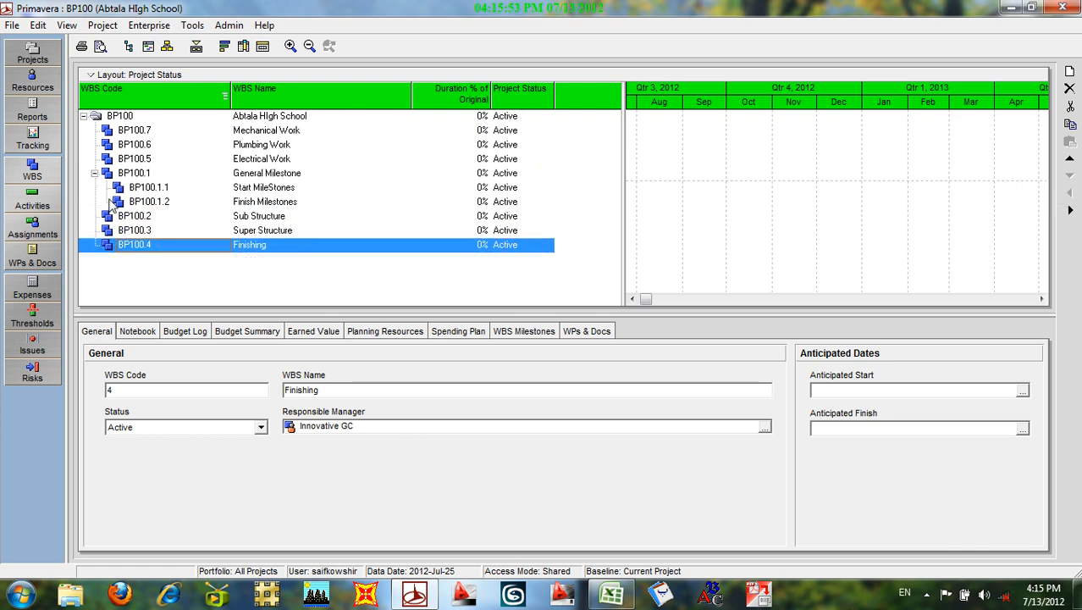
Move the Plumbing Work WBS element down to the end of the list, below Finishing.
{"action": "left_click", "coordinate": [269, 147]}
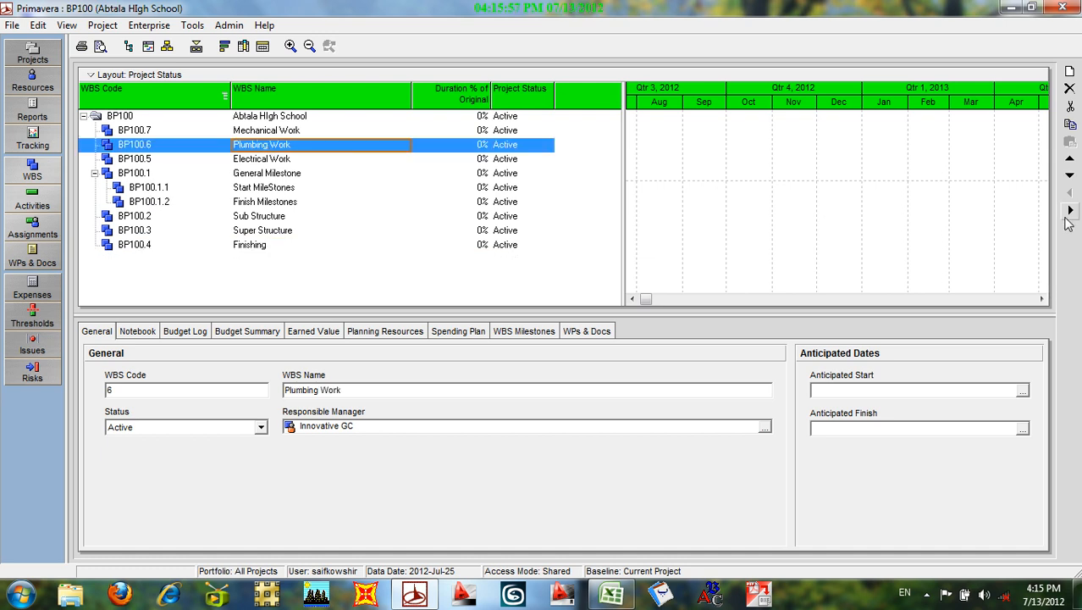
{"action": "left_click", "coordinate": [1070, 175]}
{"action": "left_click", "coordinate": [1070, 176]}
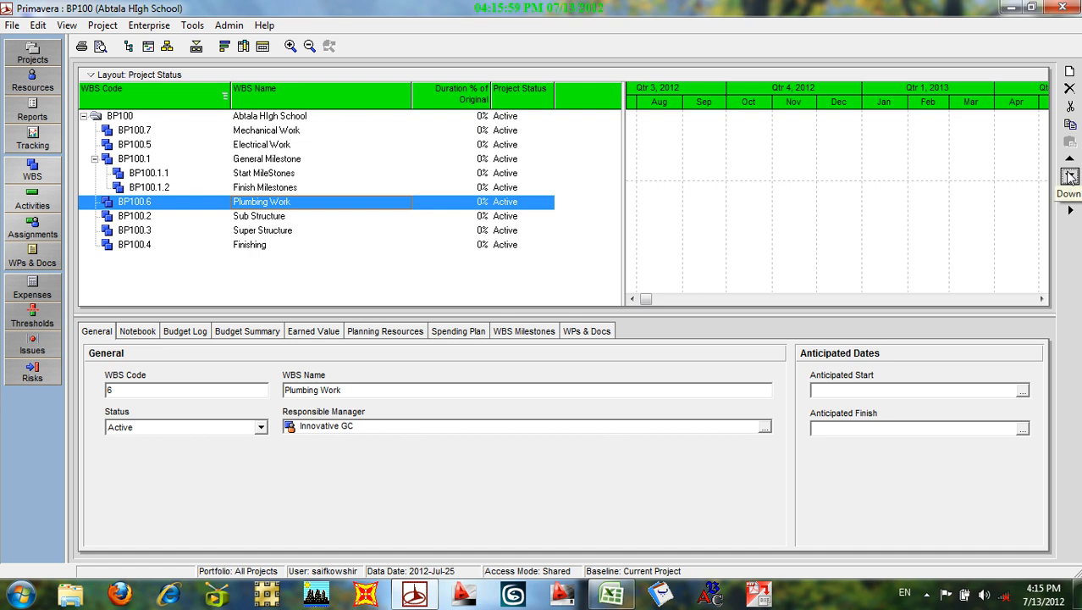
{"action": "left_click", "coordinate": [1070, 176]}
{"action": "left_click", "coordinate": [1070, 175]}
{"action": "left_click", "coordinate": [1070, 176]}
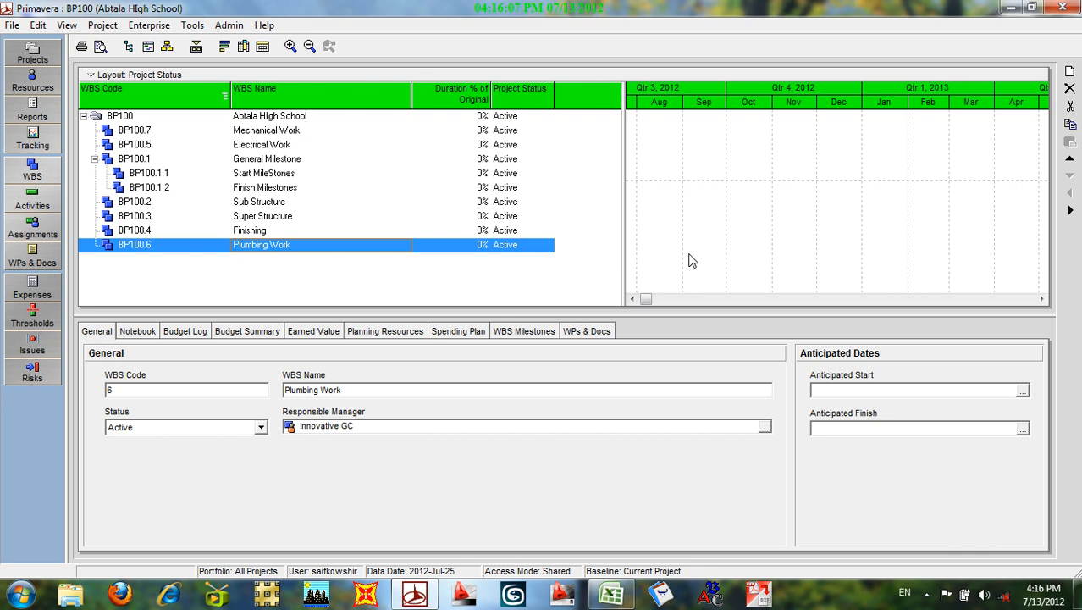
Move the Electrical Work WBS element down to the end of the list, below Plumbing Work.
{"action": "left_click", "coordinate": [189, 148]}
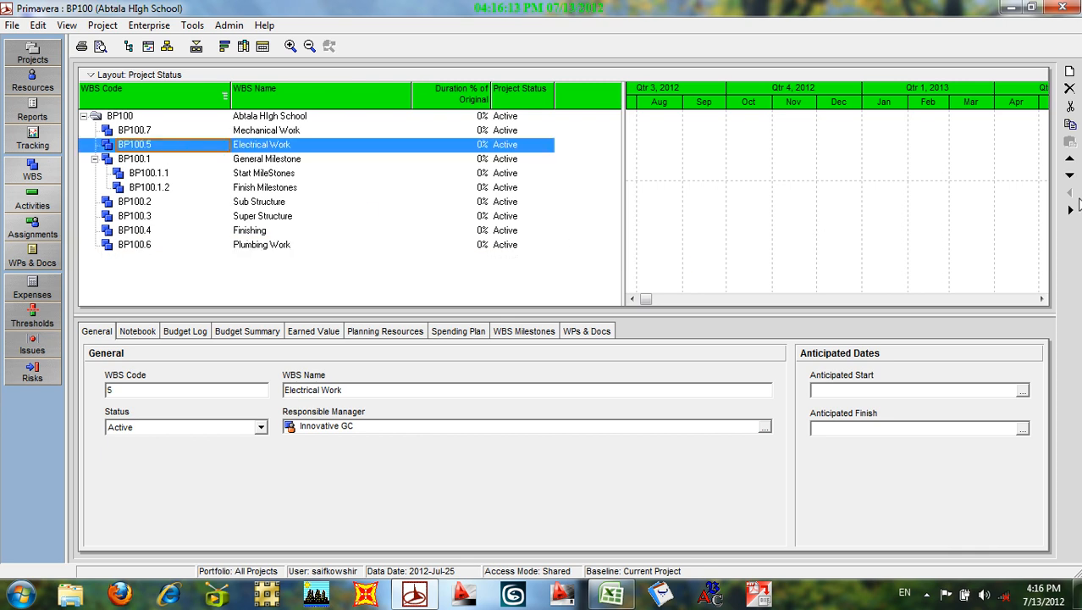
{"action": "left_click", "coordinate": [1070, 177]}
{"action": "left_click", "coordinate": [1071, 177]}
{"action": "left_click", "coordinate": [1071, 177]}
{"action": "left_click", "coordinate": [1070, 177]}
{"action": "left_click", "coordinate": [1070, 177]}
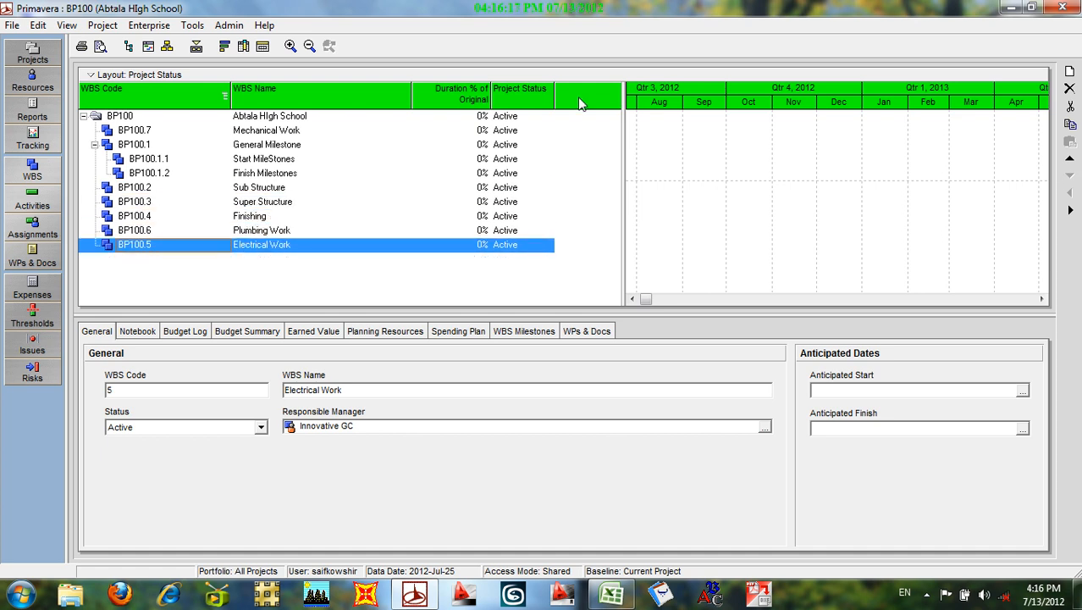
Move the Mechanical Work WBS element down to the end of the list, below Electrical Work.
{"action": "left_click", "coordinate": [241, 133]}
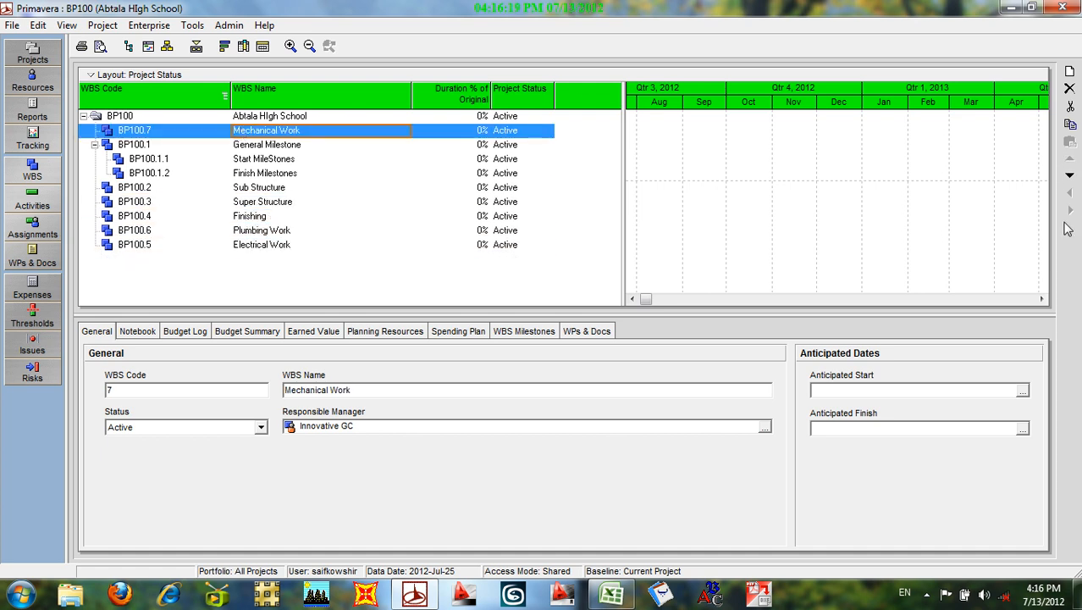
{"action": "left_click", "coordinate": [1070, 176]}
{"action": "left_click", "coordinate": [1069, 177]}
{"action": "left_click", "coordinate": [1070, 176]}
{"action": "left_click", "coordinate": [1070, 176]}
{"action": "left_click", "coordinate": [1070, 176]}
{"action": "left_click", "coordinate": [1070, 176]}
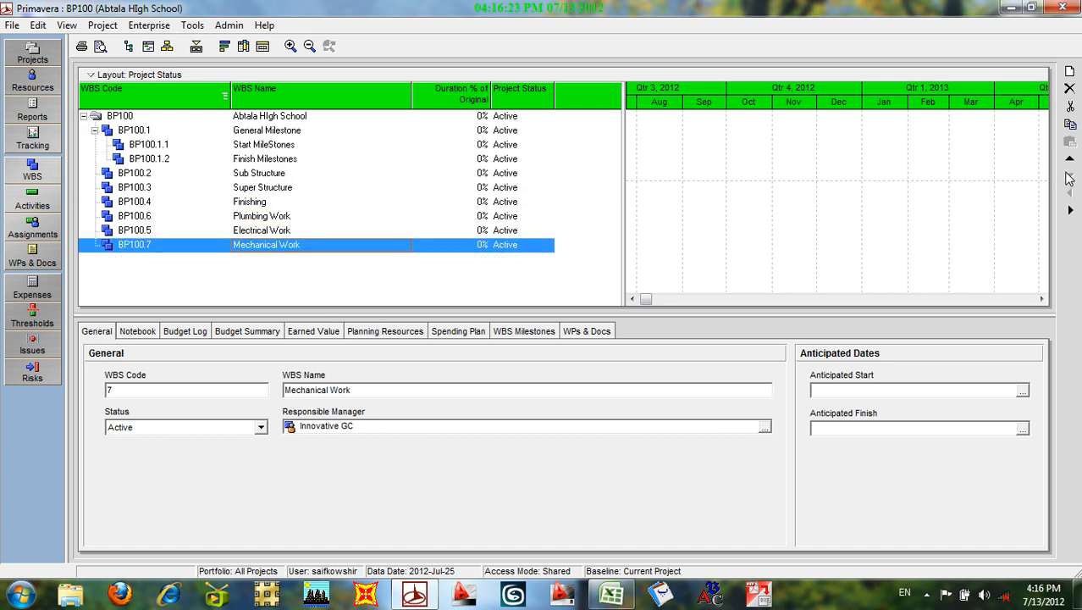
Review the reordered WBS elements and switch to the Activities view to check their order there.
{"action": "left_click", "coordinate": [301, 230]}
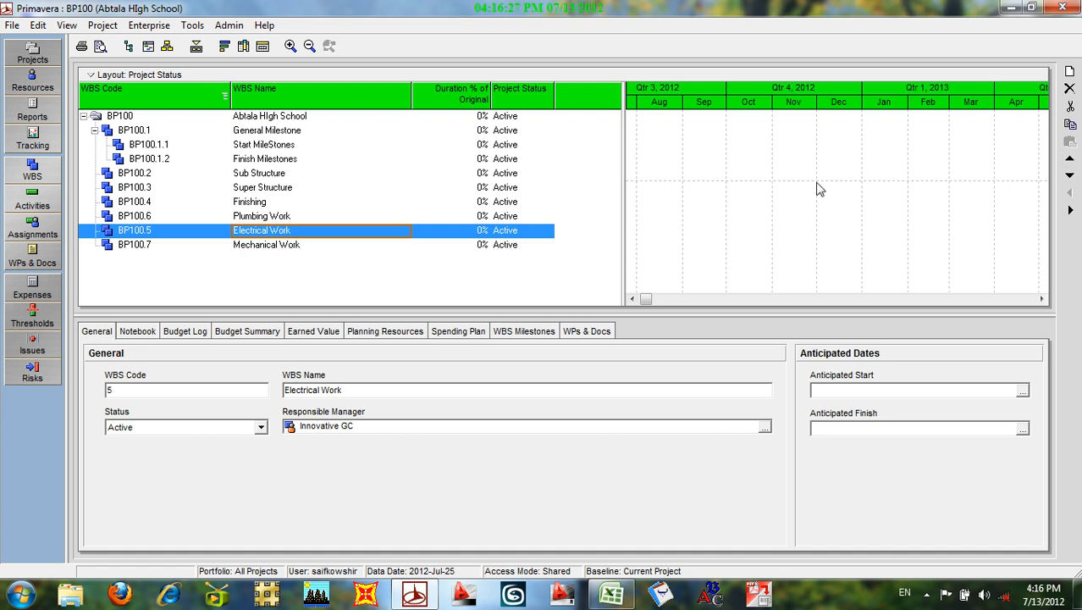
{"action": "left_click", "coordinate": [133, 132]}
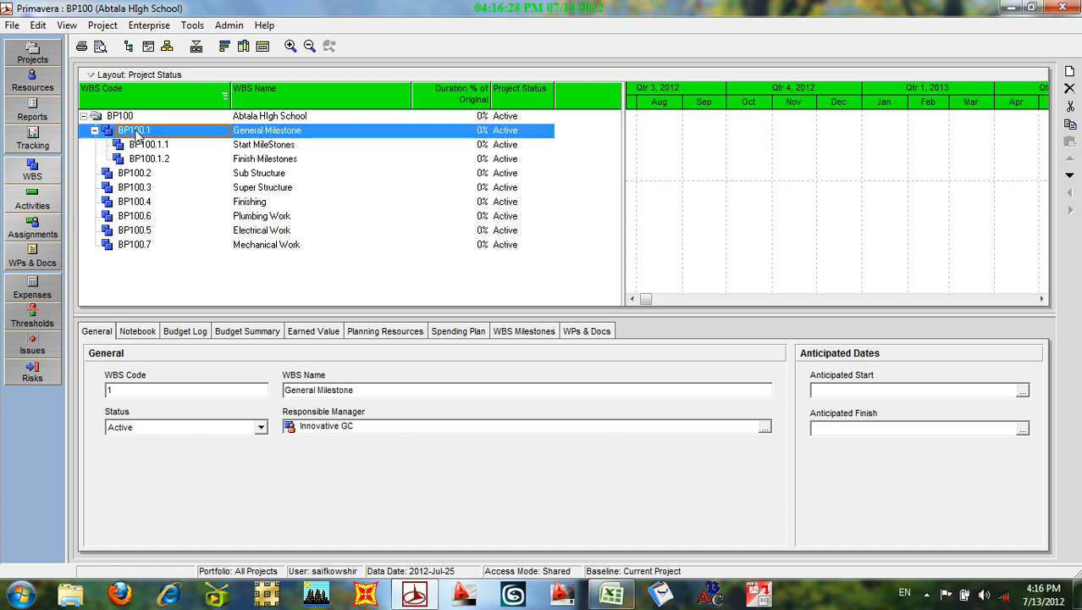
{"action": "left_click", "coordinate": [137, 175]}
{"action": "left_click", "coordinate": [139, 131]}
{"action": "left_click", "coordinate": [270, 174]}
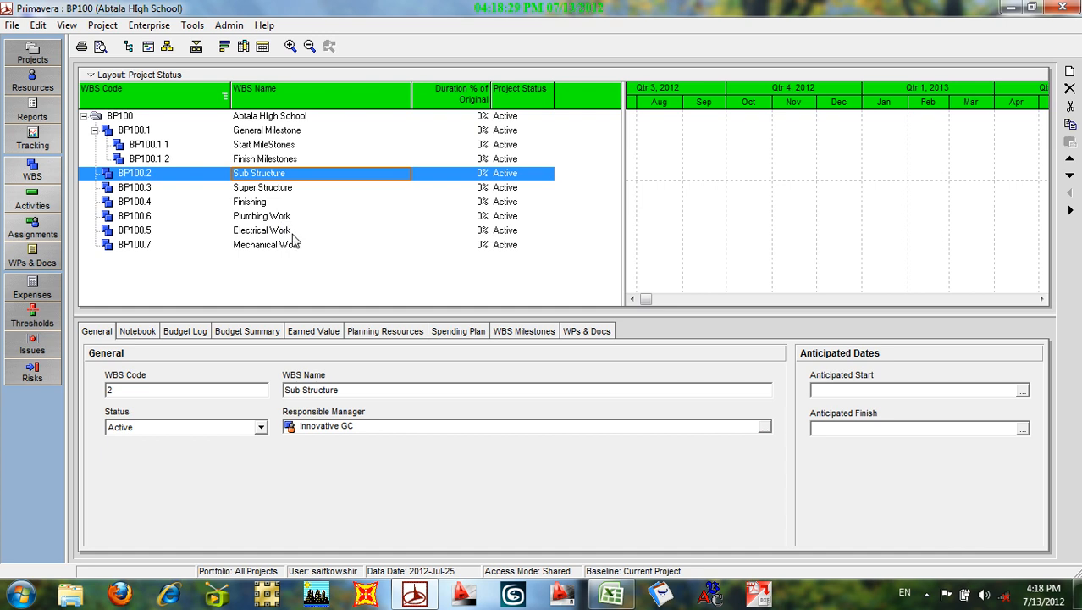
{"action": "left_click", "coordinate": [179, 146]}
{"action": "left_click", "coordinate": [191, 132]}
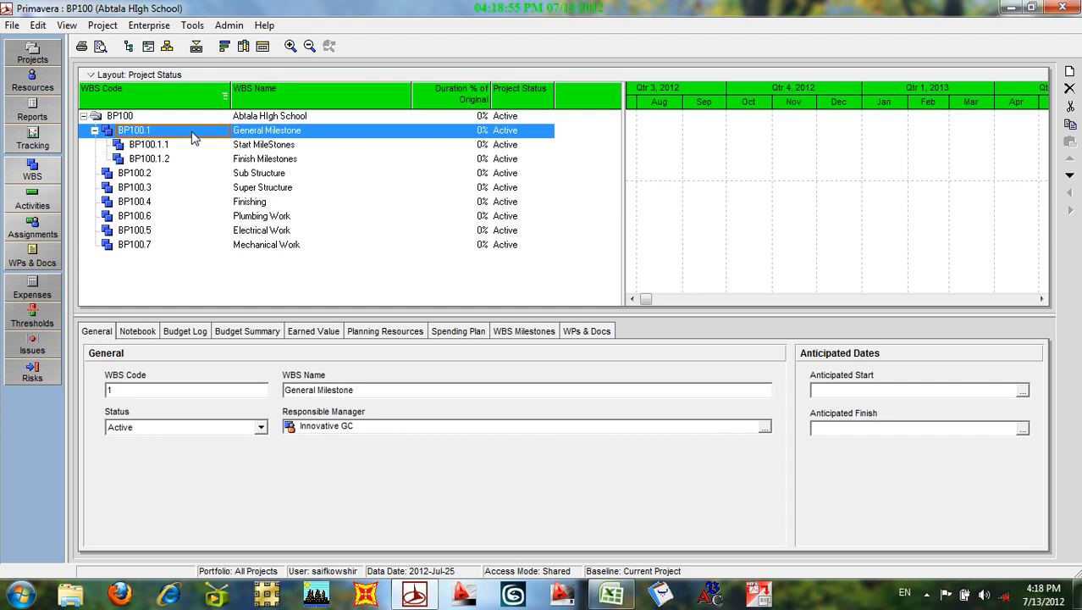
{"action": "left_click", "coordinate": [51, 206]}
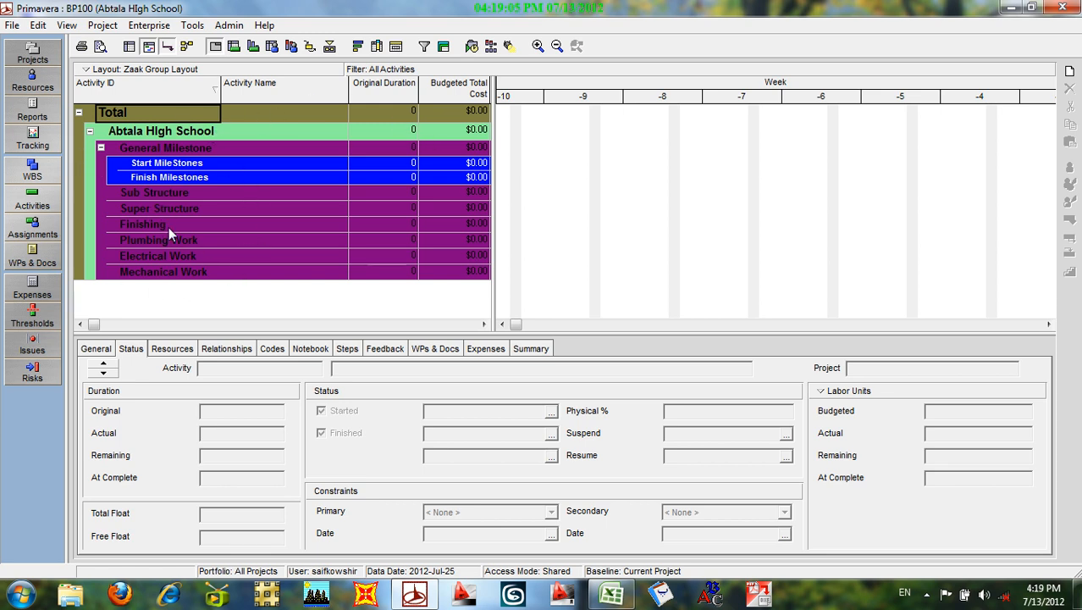
{"action": "left_click", "coordinate": [926, 594]}
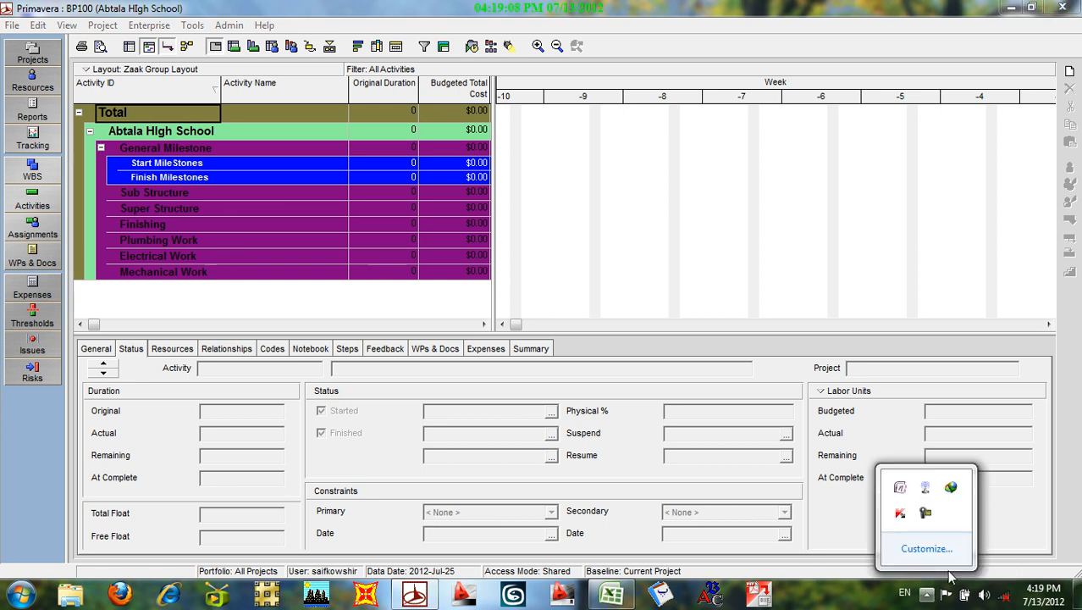
{"action": "left_click", "coordinate": [925, 514]}
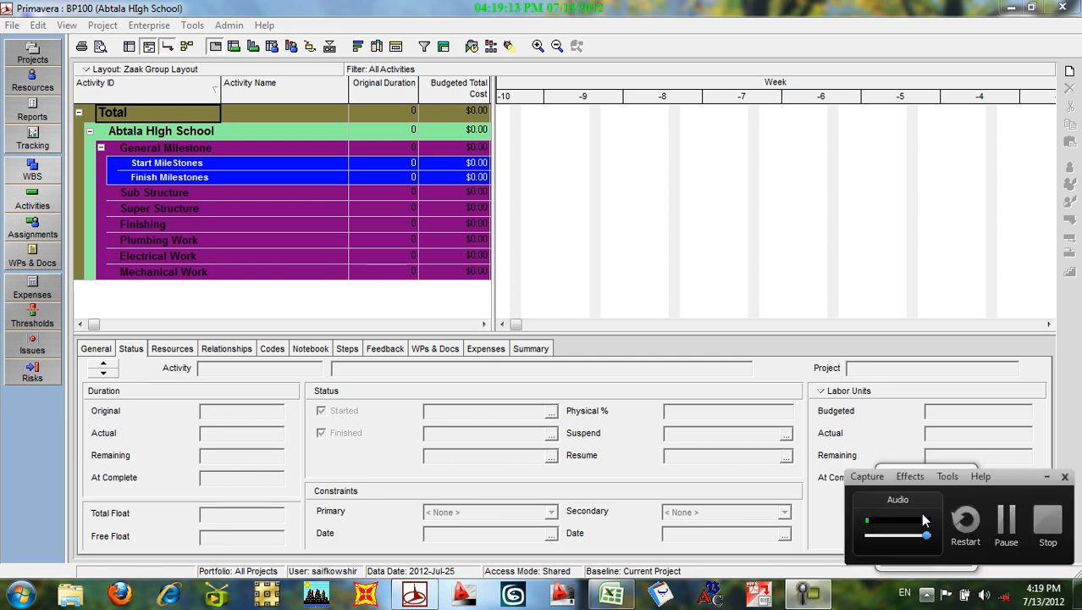